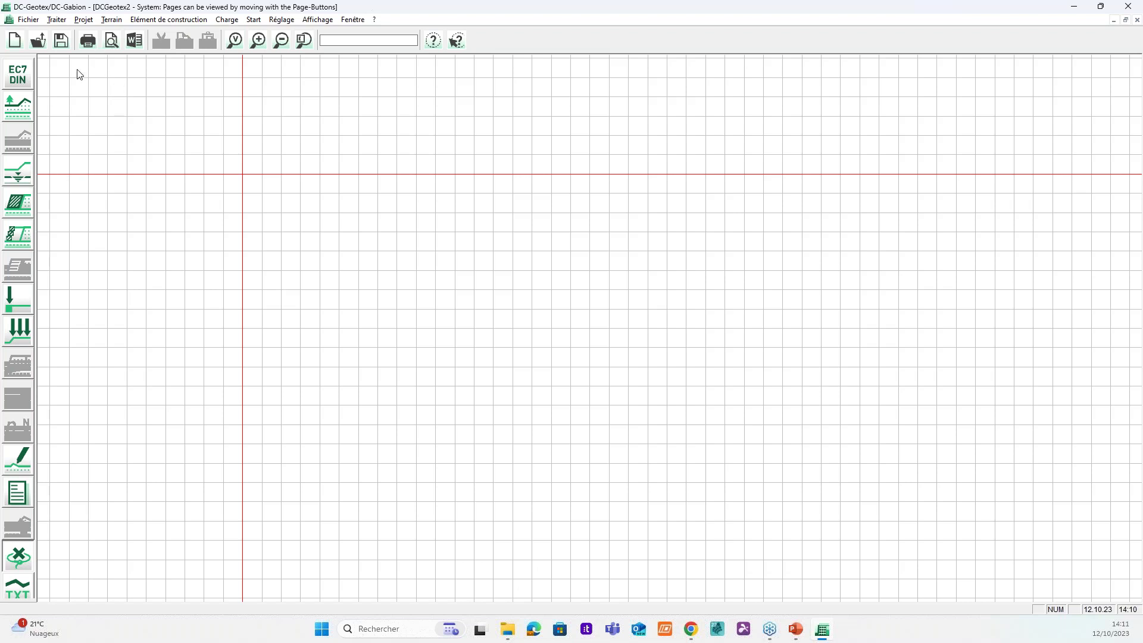
# Step: Select the French national standard NF EN 1997-1 as the project's calculation standard, keeping the default safety coefficients and project data
pyautogui.click(27, 75)
pyautogui.click(557, 202)
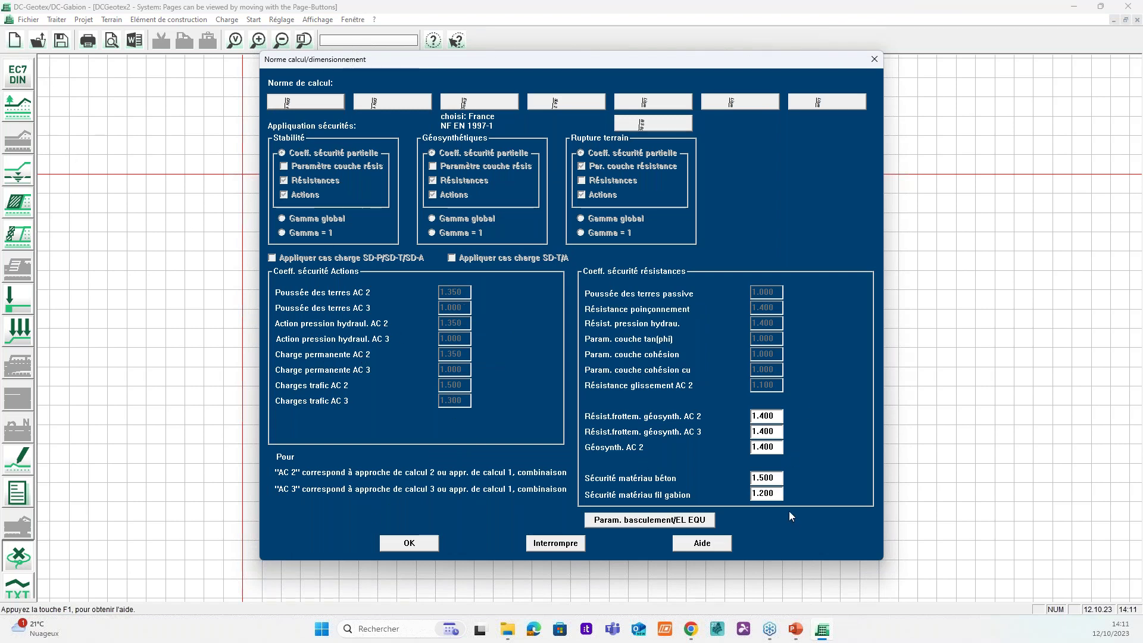
pyautogui.click(491, 107)
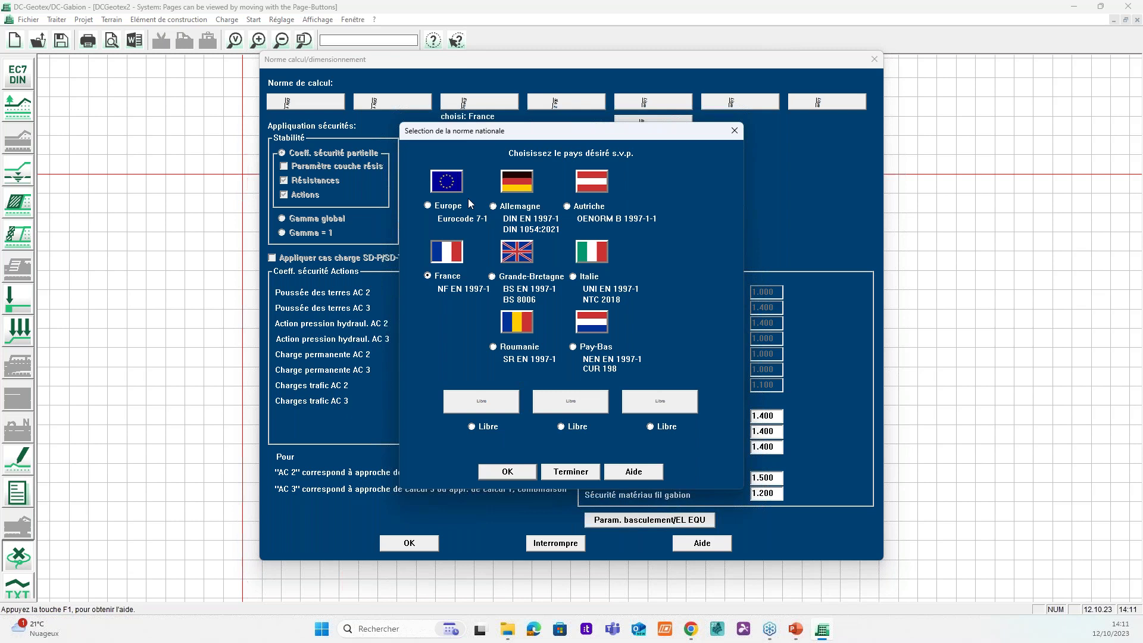
pyautogui.click(520, 474)
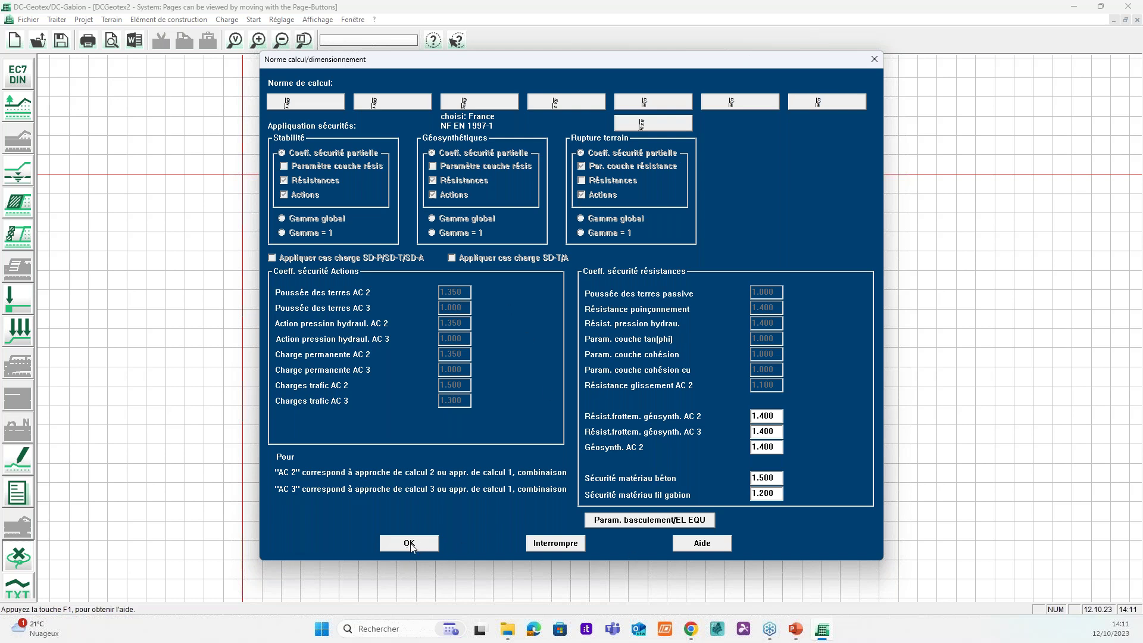
pyautogui.click(411, 544)
pyautogui.click(407, 544)
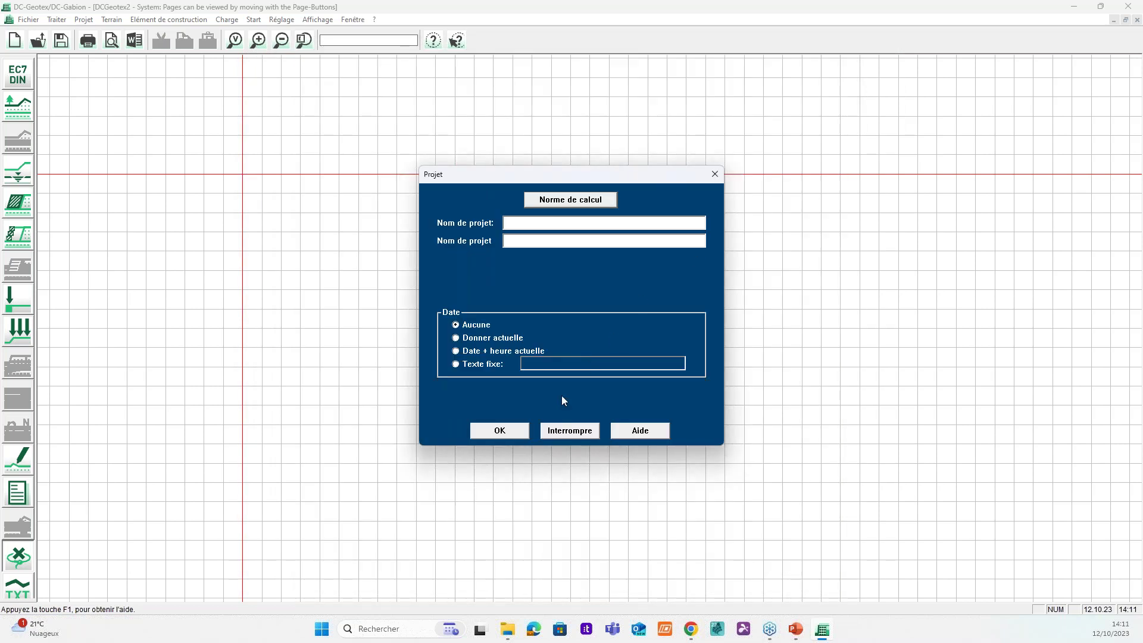
pyautogui.click(501, 431)
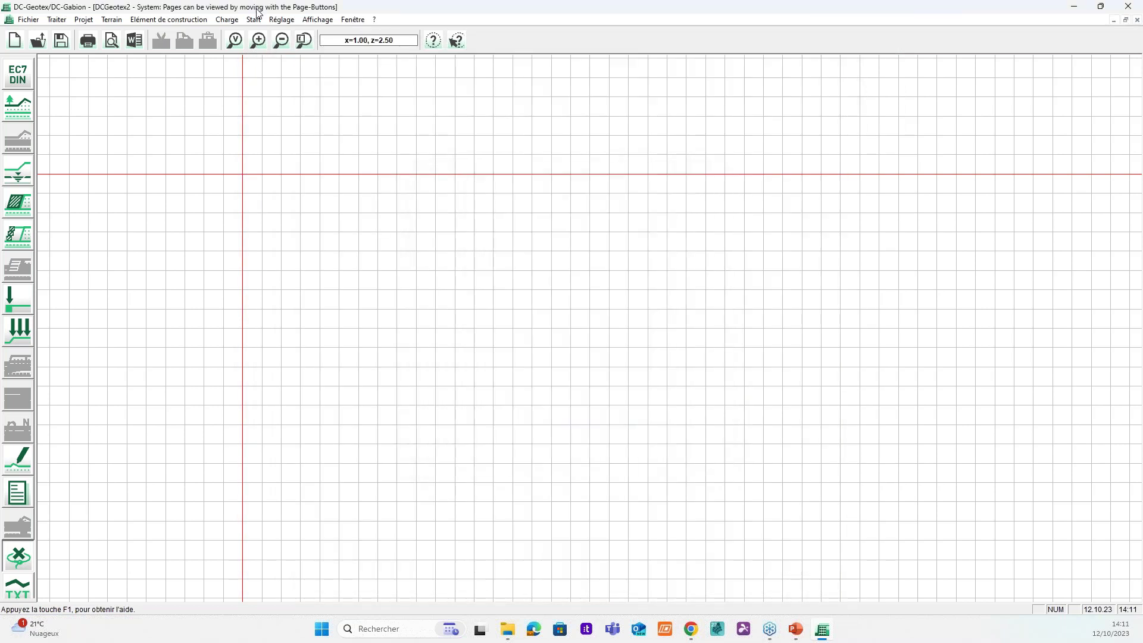
# Step: Review the Gestion and Autre configuration settings, including language and standard sheet options, and close them without changes
pyautogui.click(284, 21)
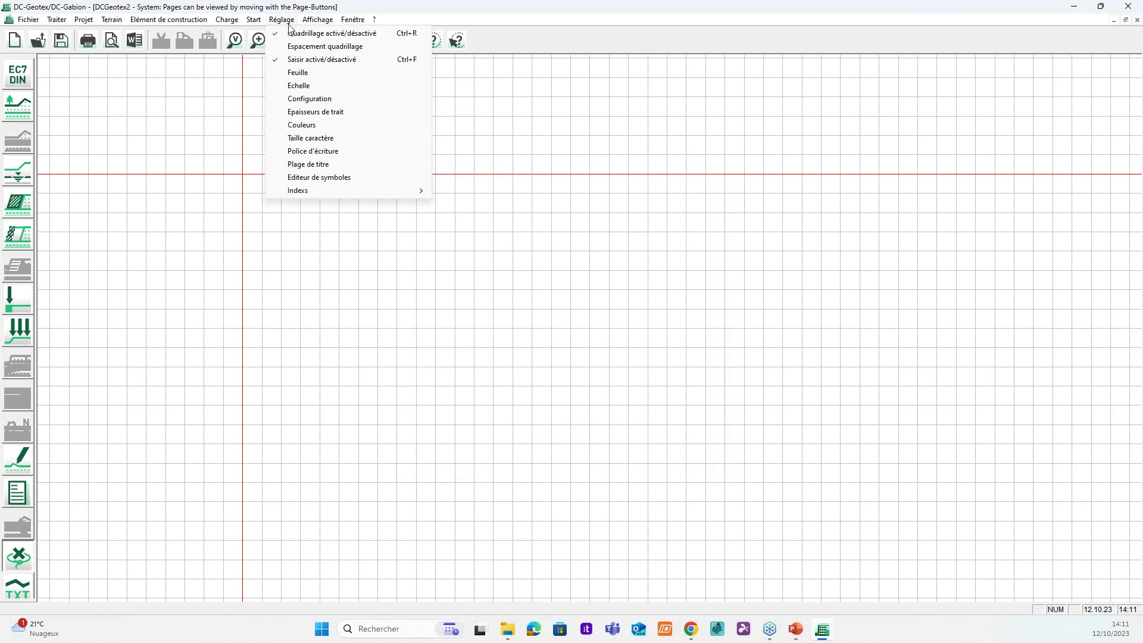
pyautogui.click(314, 102)
pyautogui.click(502, 226)
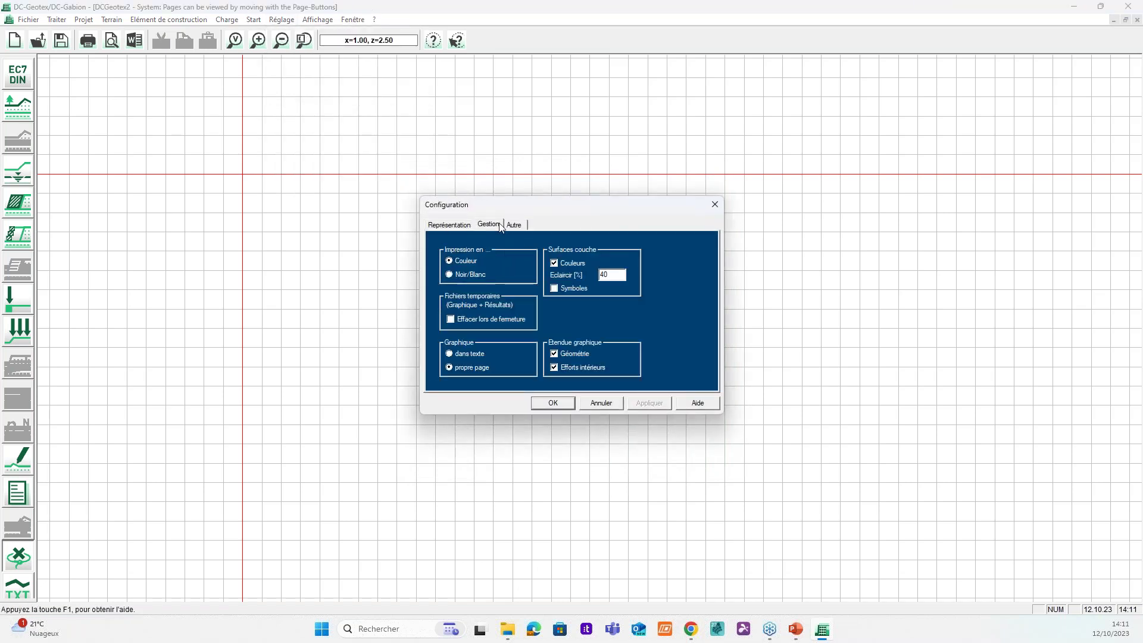
pyautogui.click(513, 224)
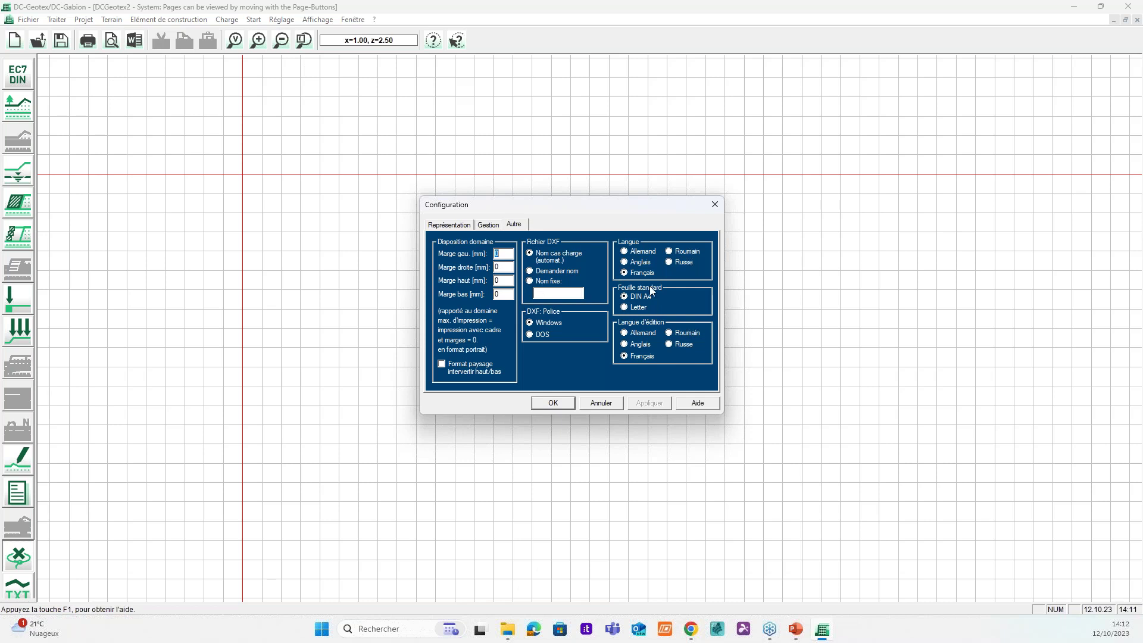
pyautogui.click(715, 205)
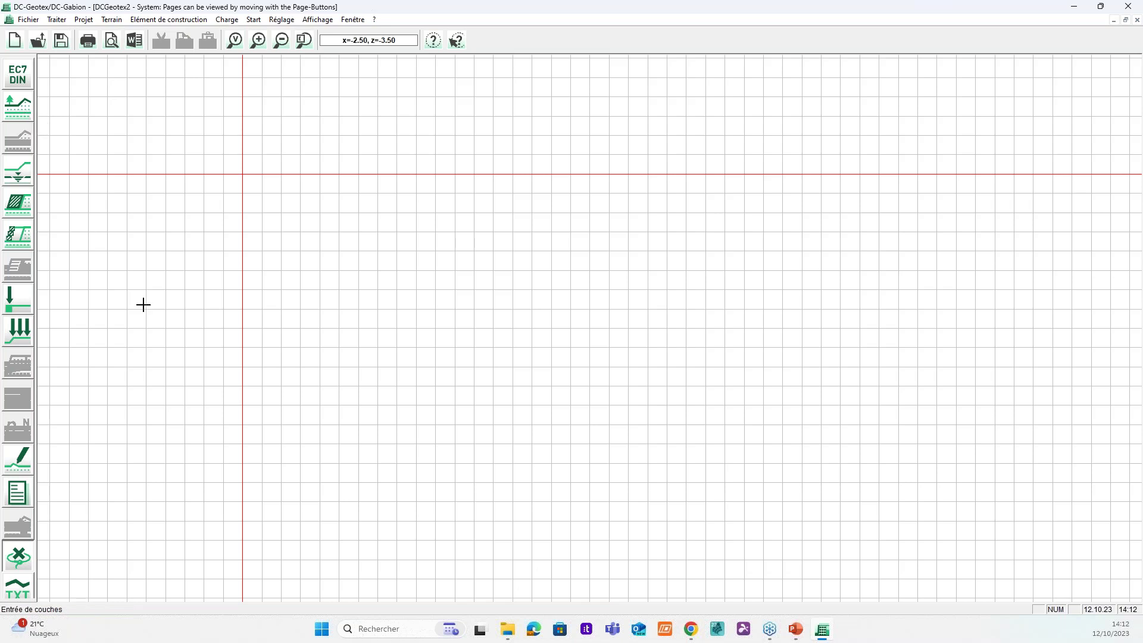
# Step: Open the file Disegno 1.dxf for import as a DXF graphic
pyautogui.click(16, 585)
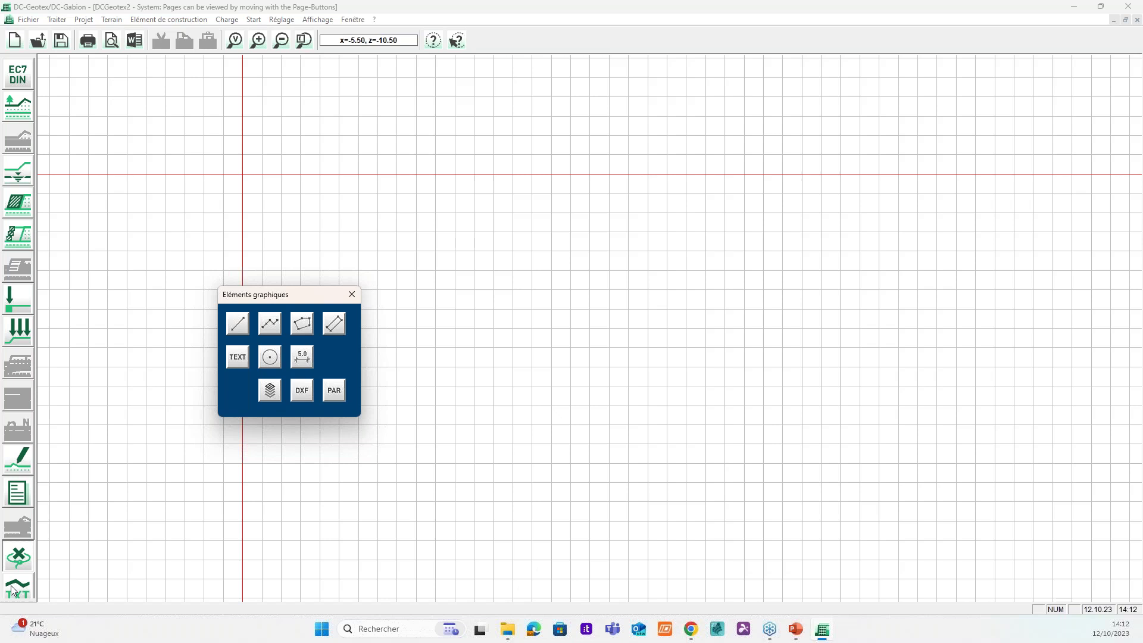
pyautogui.click(306, 392)
pyautogui.click(269, 299)
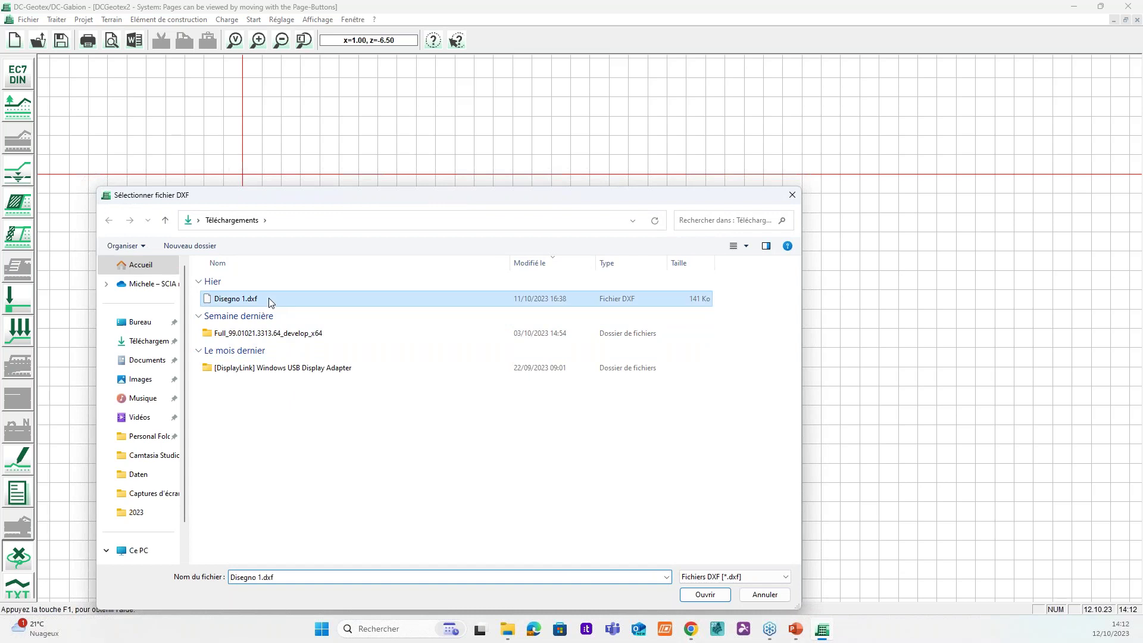
pyautogui.doubleClick(268, 299)
# Step: Import layer 0 of the DXF model with a coordinate factor of 0.05
pyautogui.moveTo(279, 131); pyautogui.dragTo(535, 116)
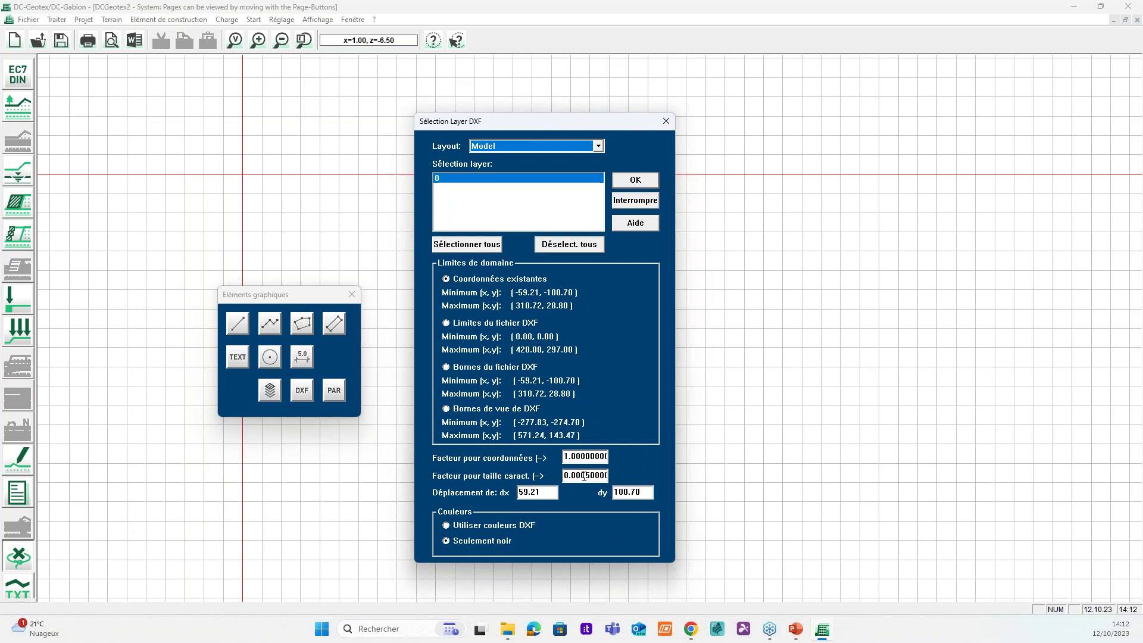
pyautogui.click(584, 456)
pyautogui.hotkey('shift', 'Home')
pyautogui.write('0.05')
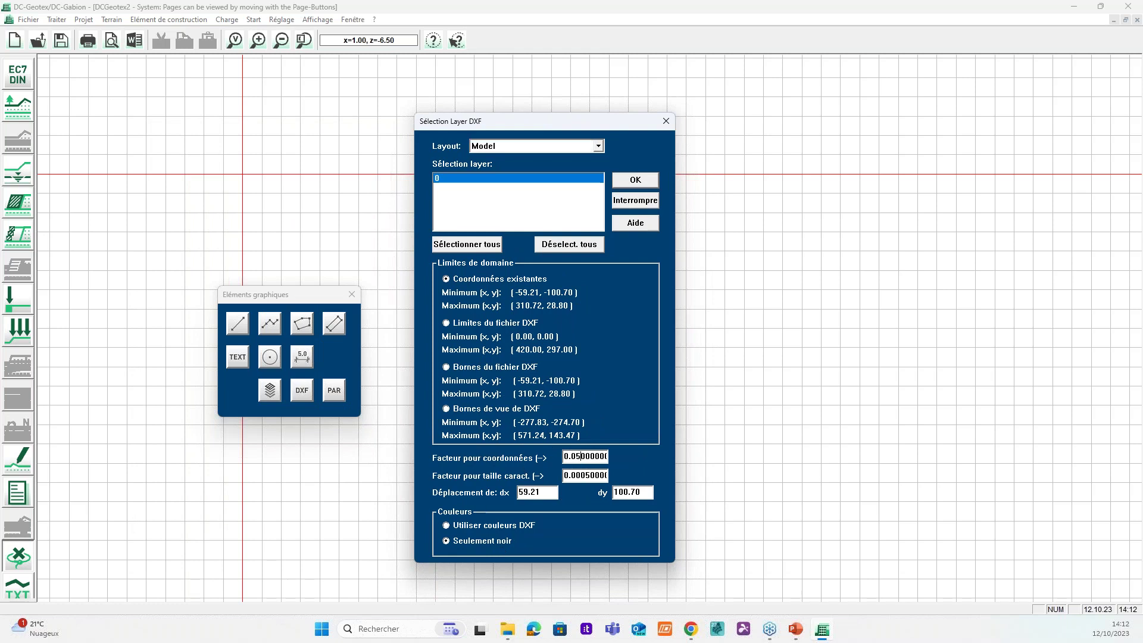
pyautogui.click(634, 180)
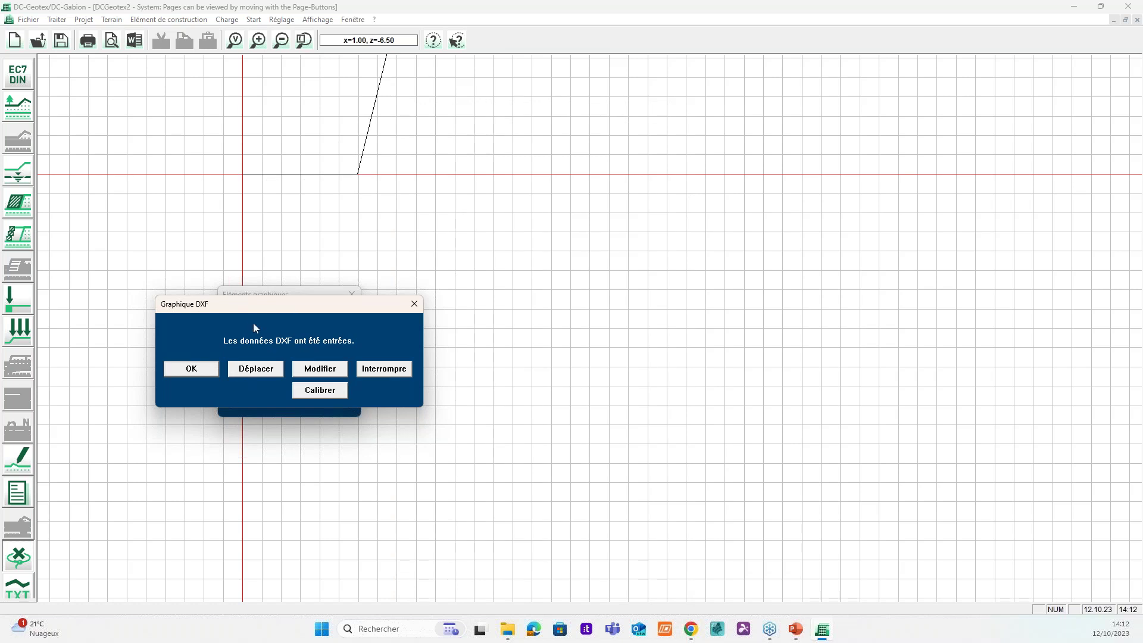
# Step: Move the DXF graphic from its start point at the origin to x=-3.00, z=-5.50 and finish the graphic elements input
pyautogui.moveTo(252, 309); pyautogui.dragTo(459, 295)
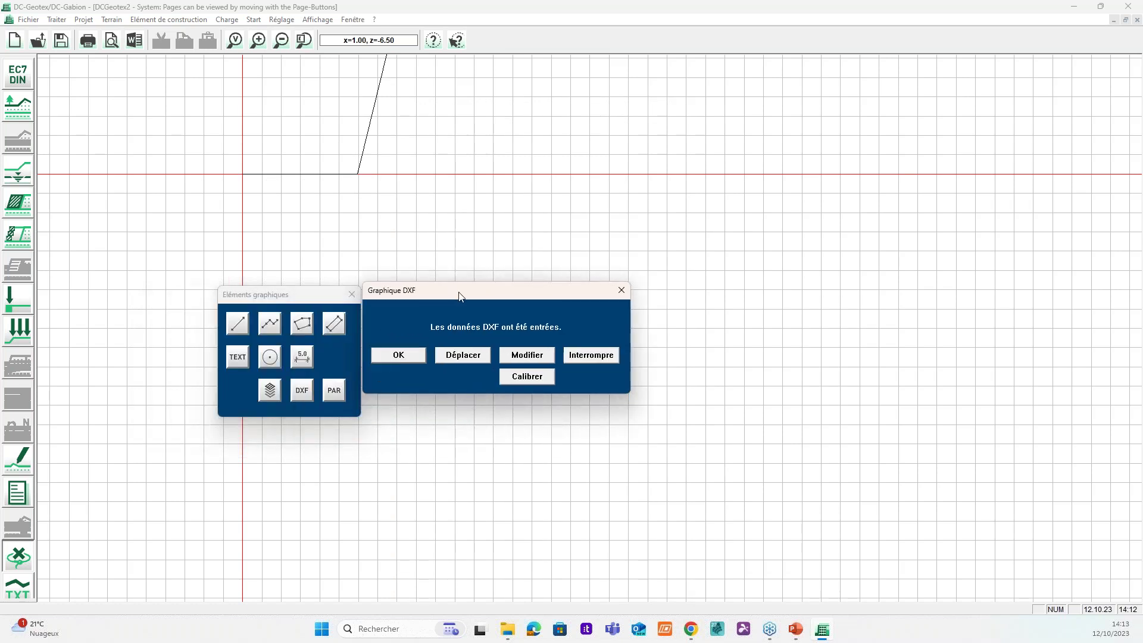
pyautogui.click(462, 356)
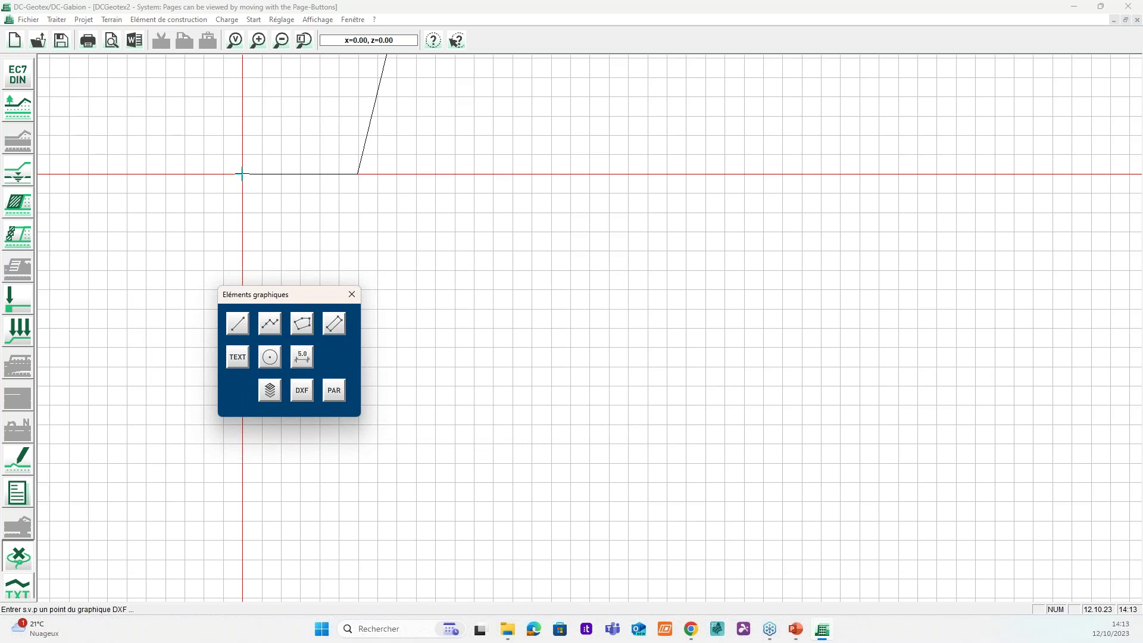
pyautogui.click(242, 173)
pyautogui.click(122, 383)
pyautogui.click(534, 356)
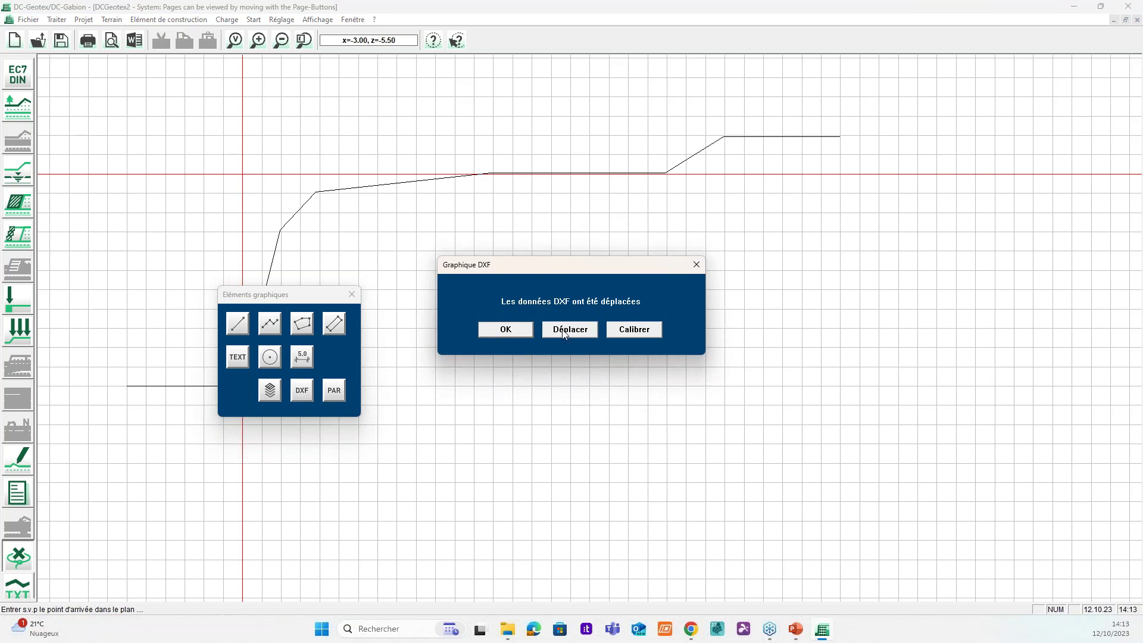
pyautogui.click(515, 334)
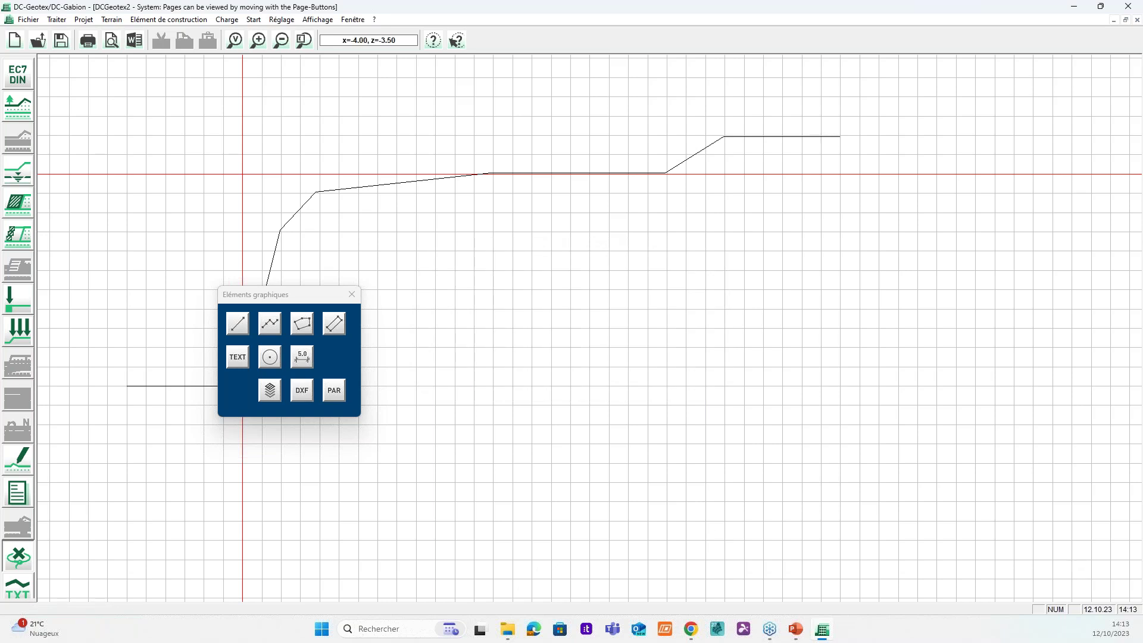
pyautogui.click(16, 533)
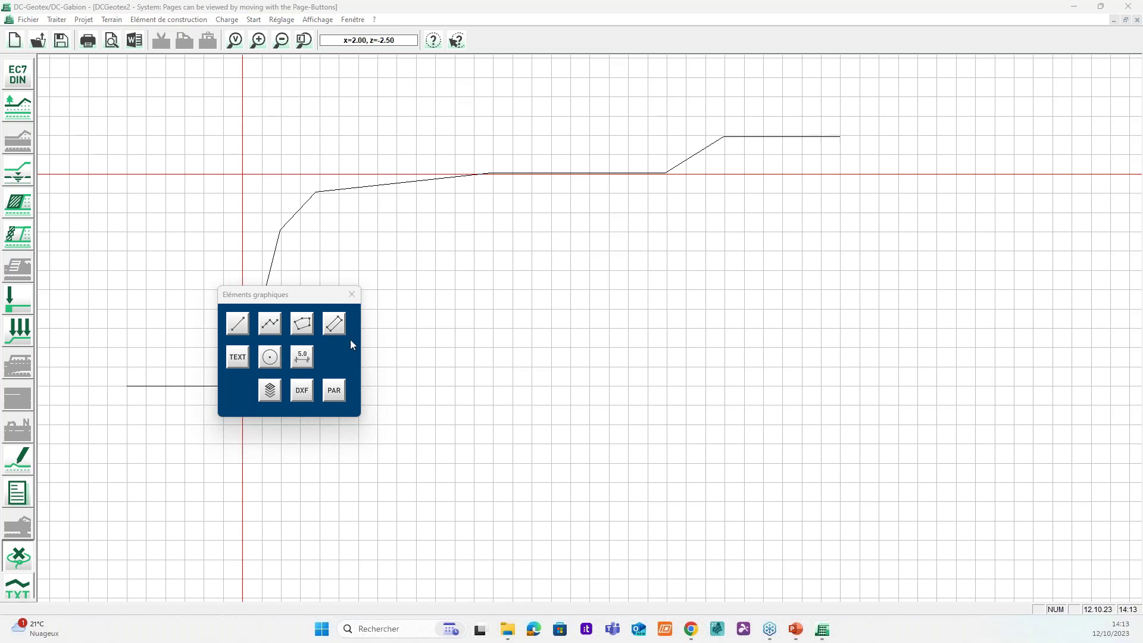
pyautogui.click(352, 295)
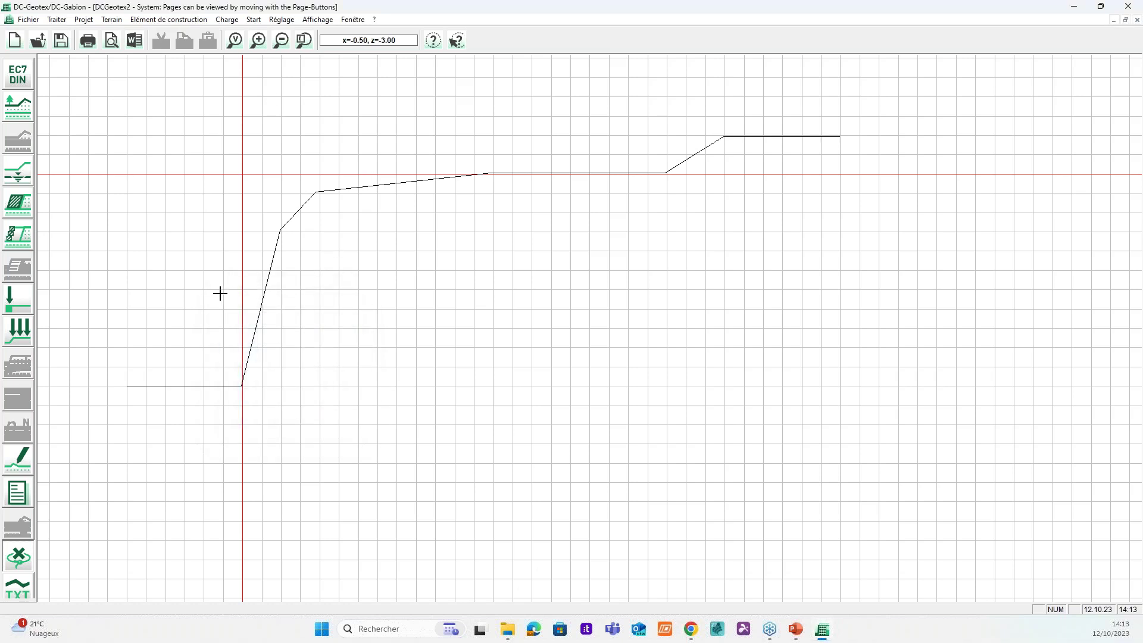
# Step: Hide the grid and trace the terrain surface through every vertex of the imported DXF profile, from its lower end to its upper end
pyautogui.click(21, 105)
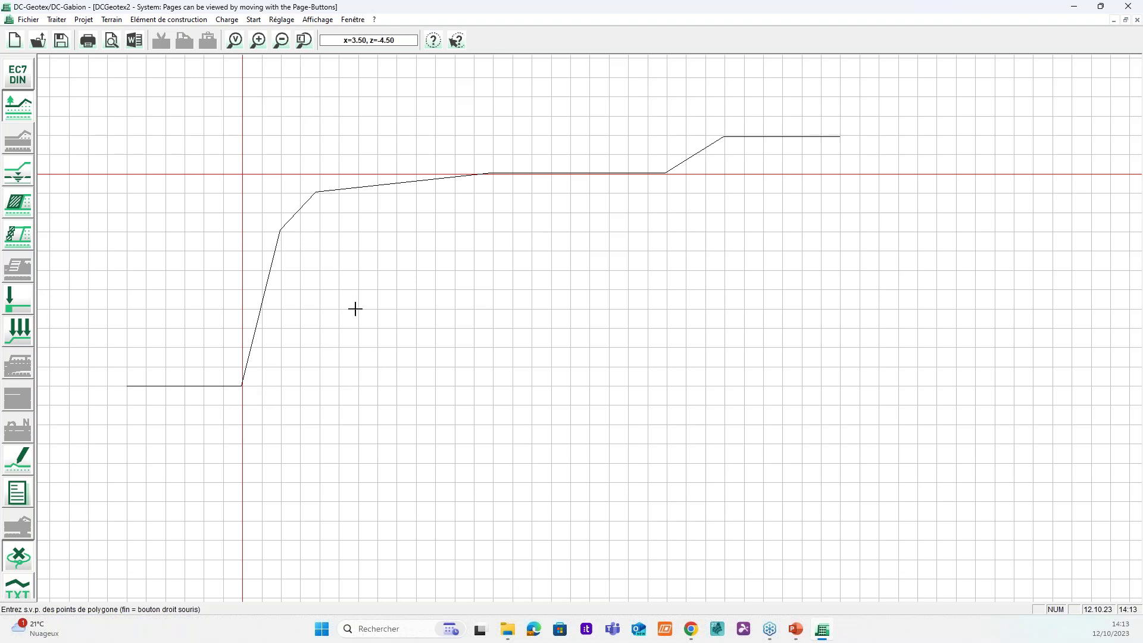
pyautogui.click(291, 22)
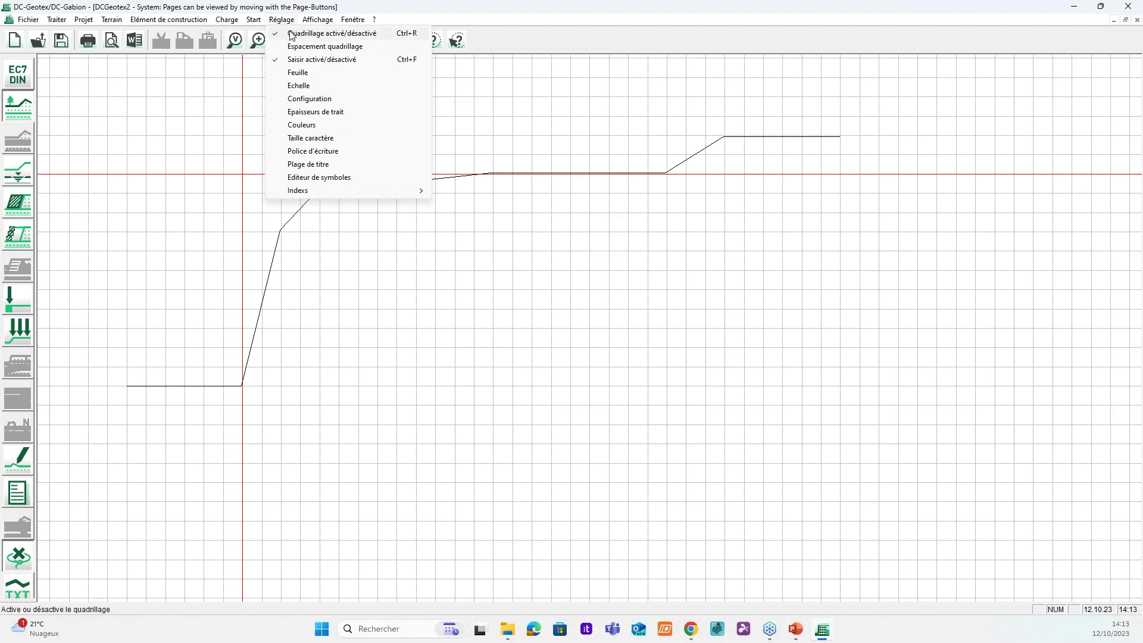
pyautogui.click(291, 35)
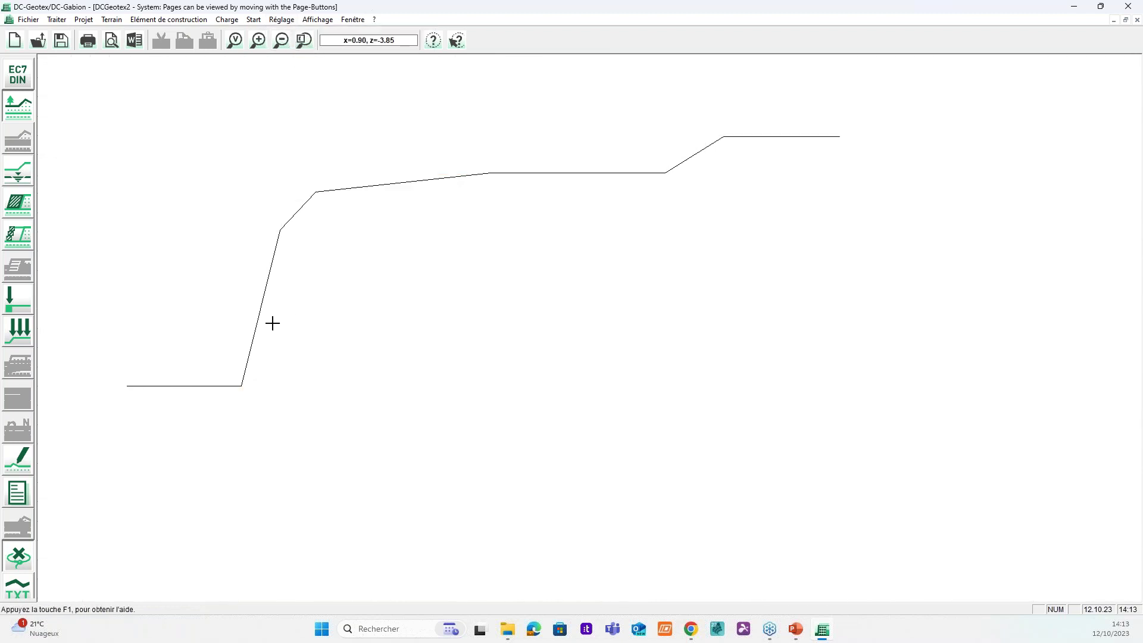
pyautogui.click(127, 386)
pyautogui.click(240, 384)
pyautogui.click(280, 229)
pyautogui.click(316, 191)
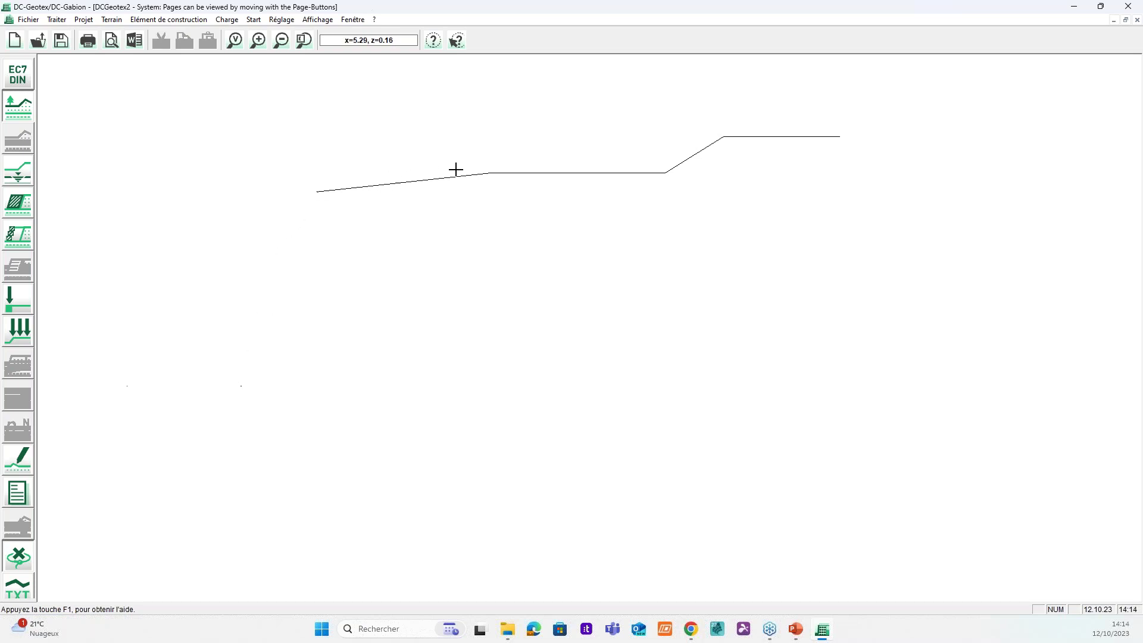
pyautogui.click(492, 173)
pyautogui.click(667, 173)
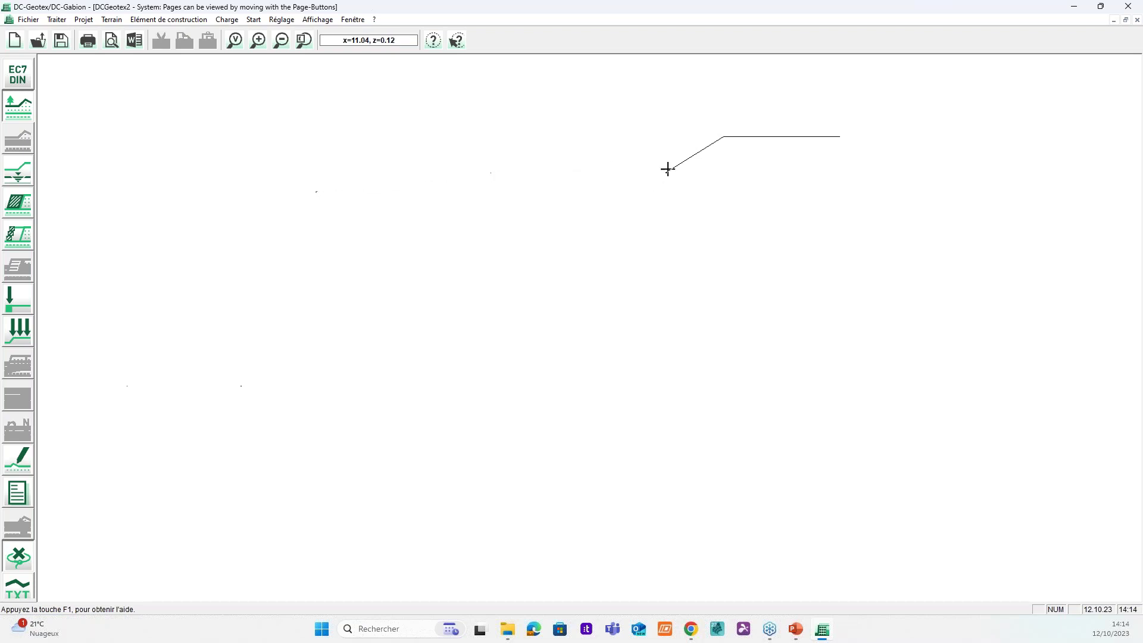
pyautogui.click(724, 136)
pyautogui.rightClick(843, 135)
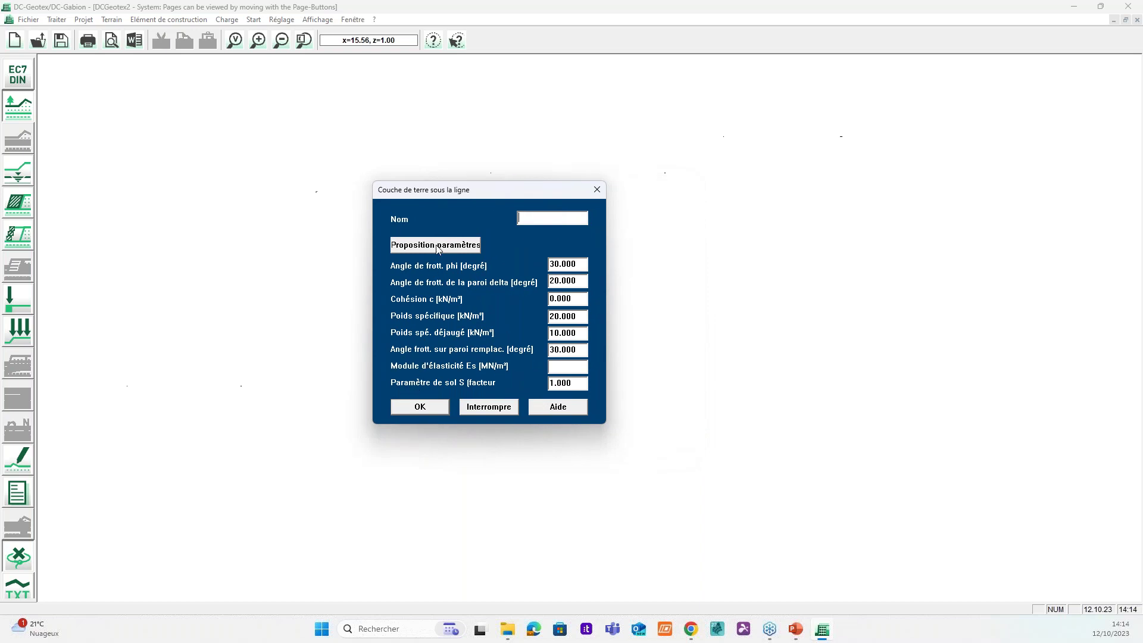
# Step: Assign the proposed Sand,dense parameters to the soil layer under the terrain line
pyautogui.click(435, 246)
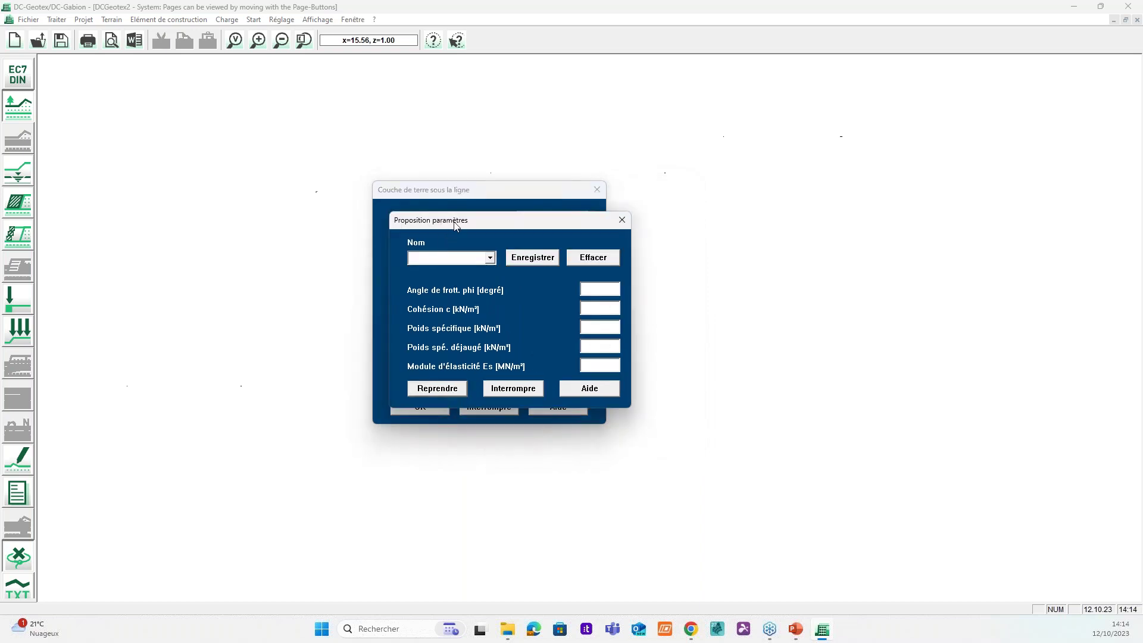
pyautogui.click(499, 262)
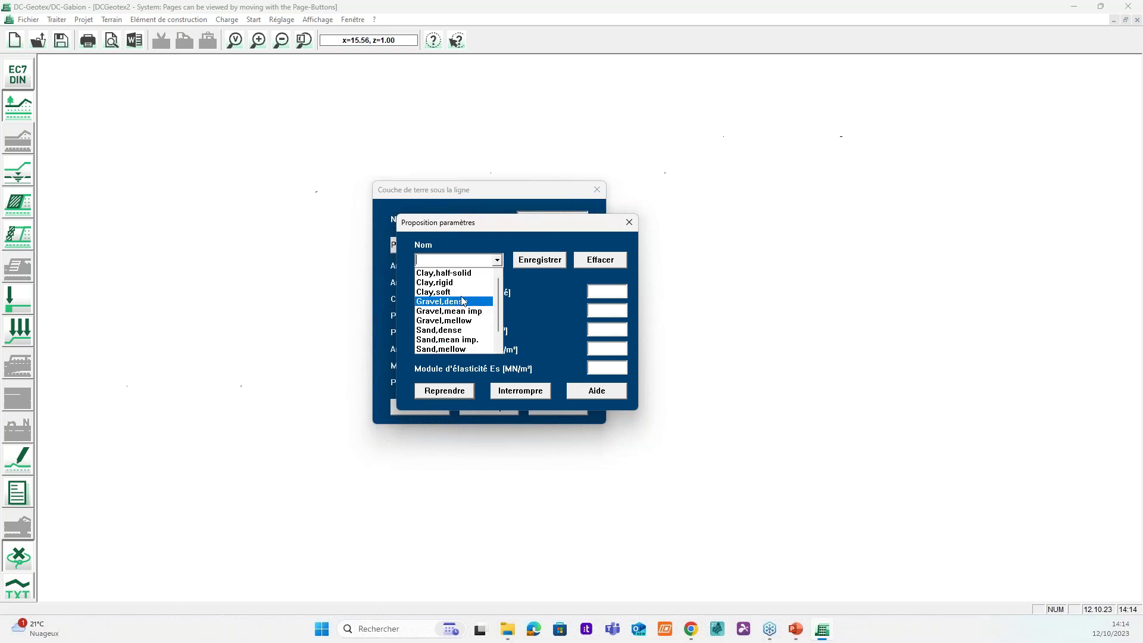
pyautogui.click(456, 330)
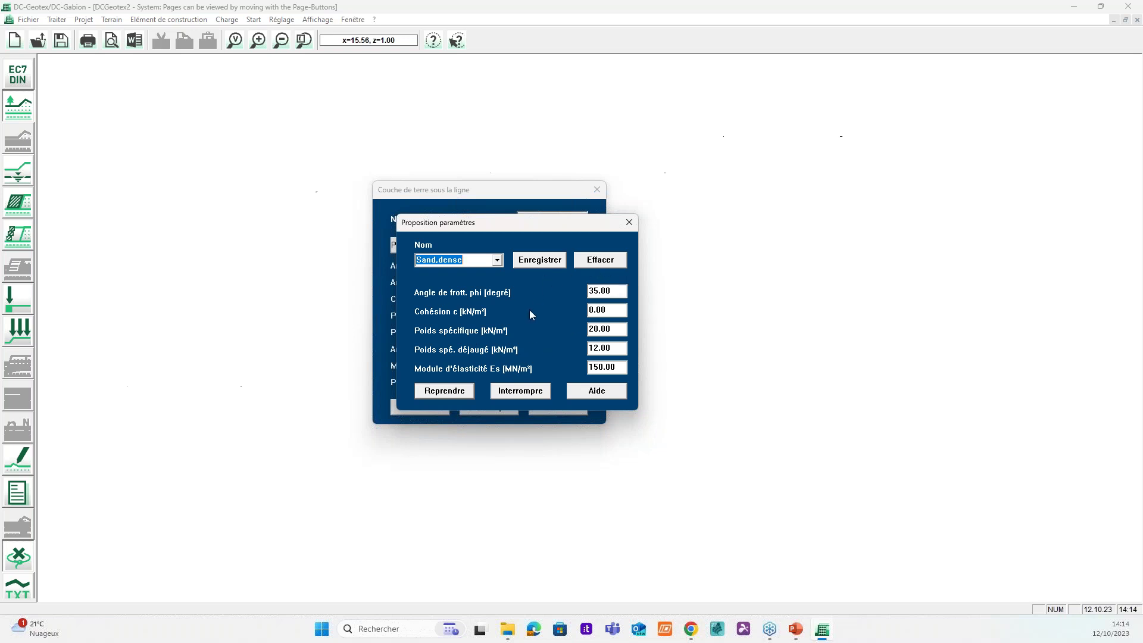
pyautogui.click(461, 391)
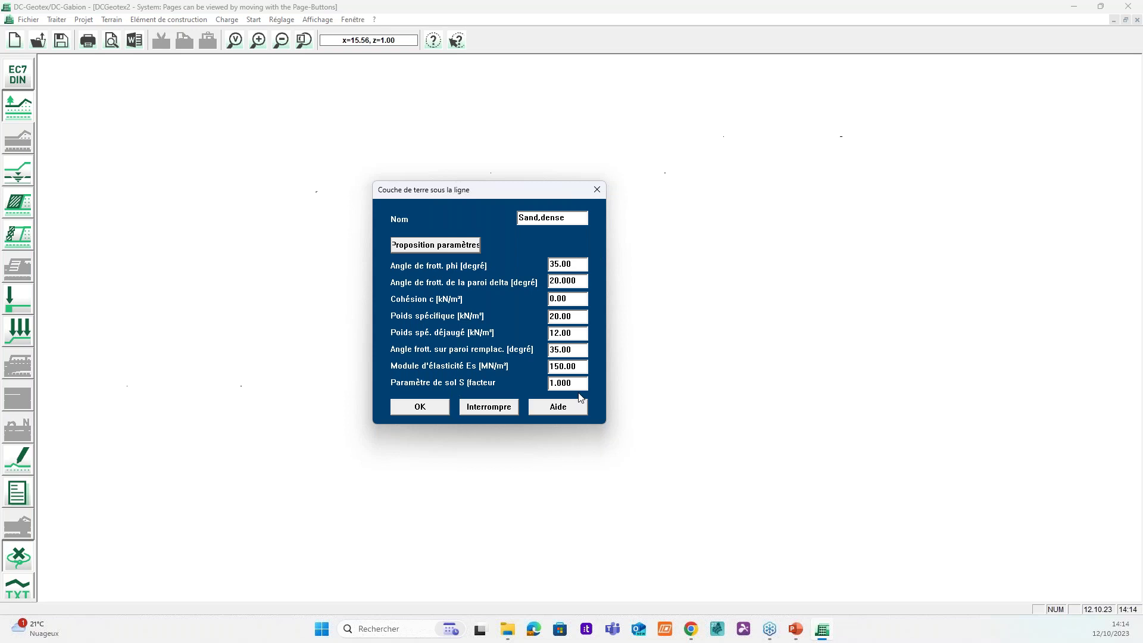
pyautogui.click(420, 410)
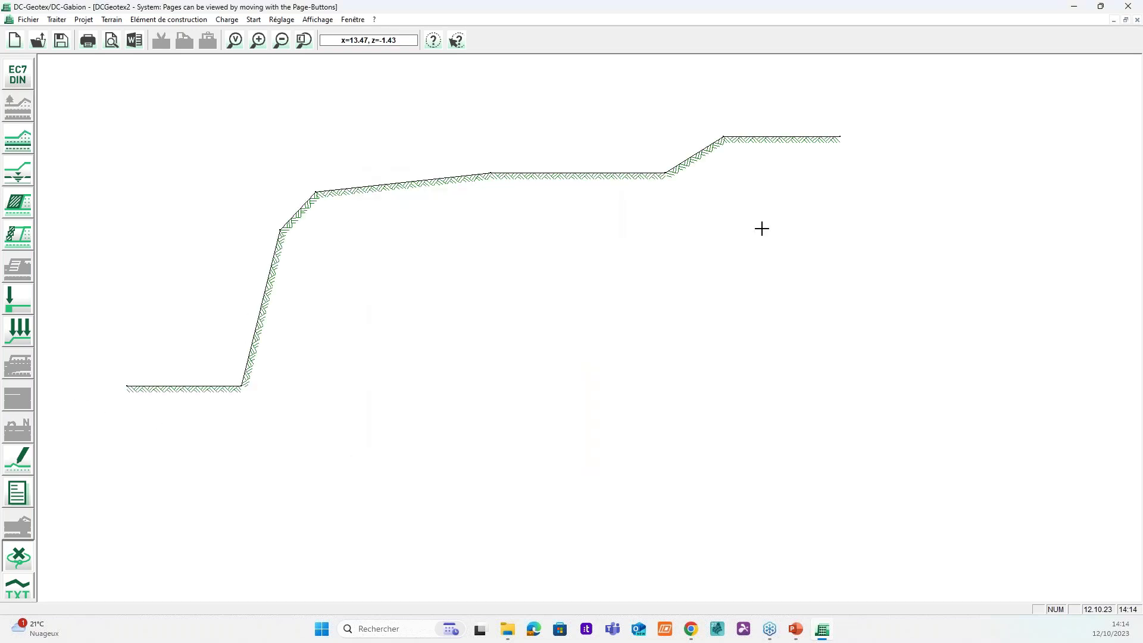
# Step: Show the grid and draw a soil layer boundary below the terrain, rising to a central plateau and descending to a flat end section
pyautogui.click(278, 21)
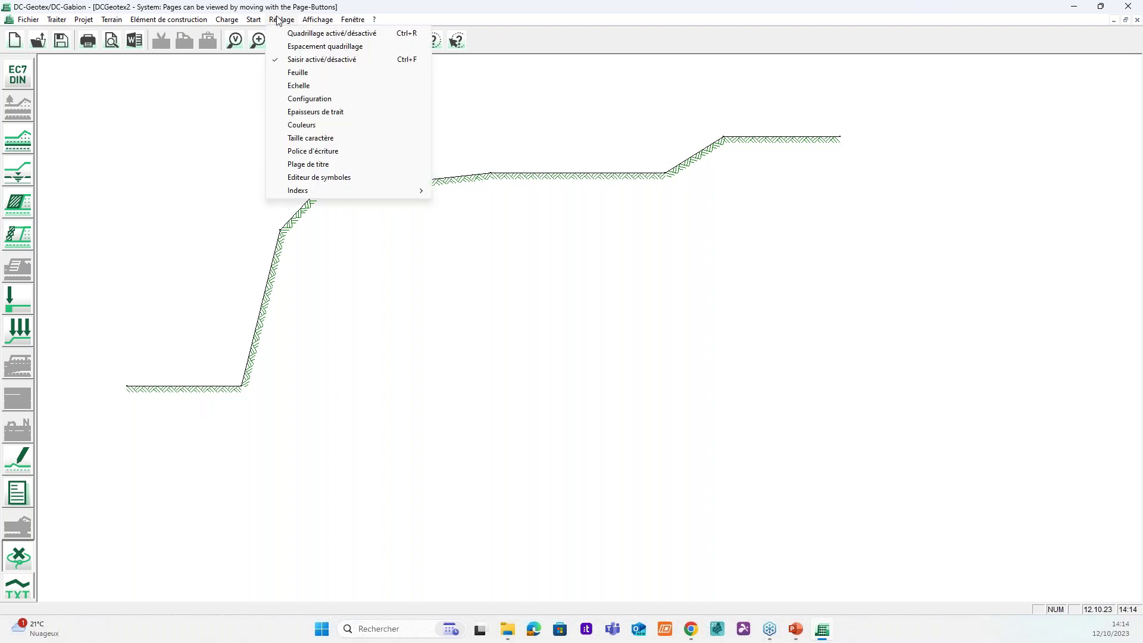
pyautogui.click(284, 33)
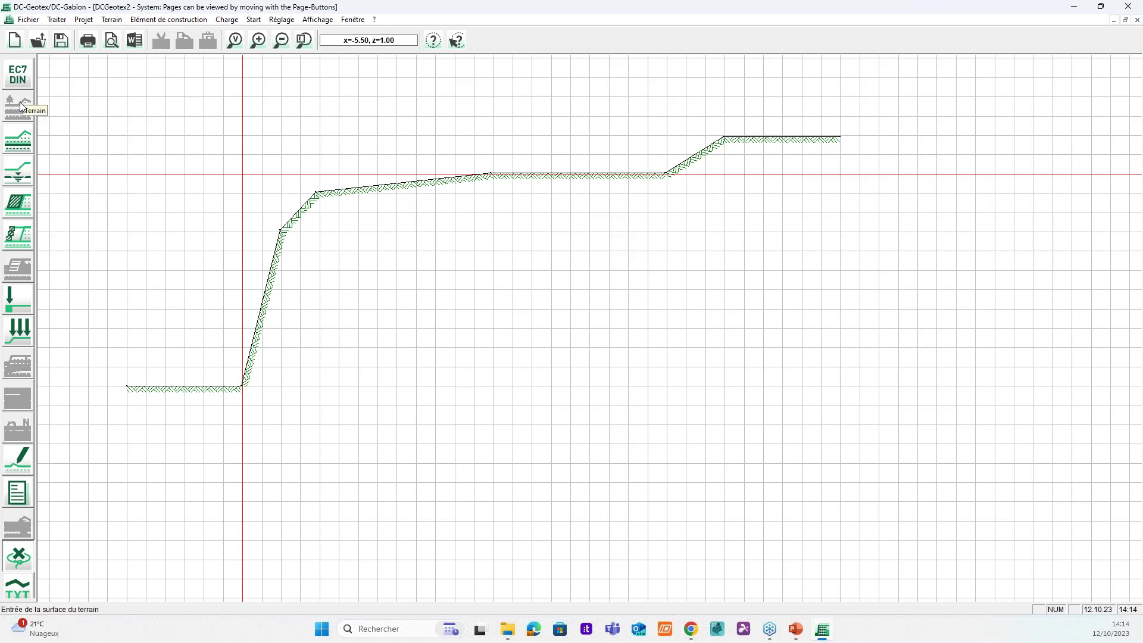
pyautogui.click(21, 145)
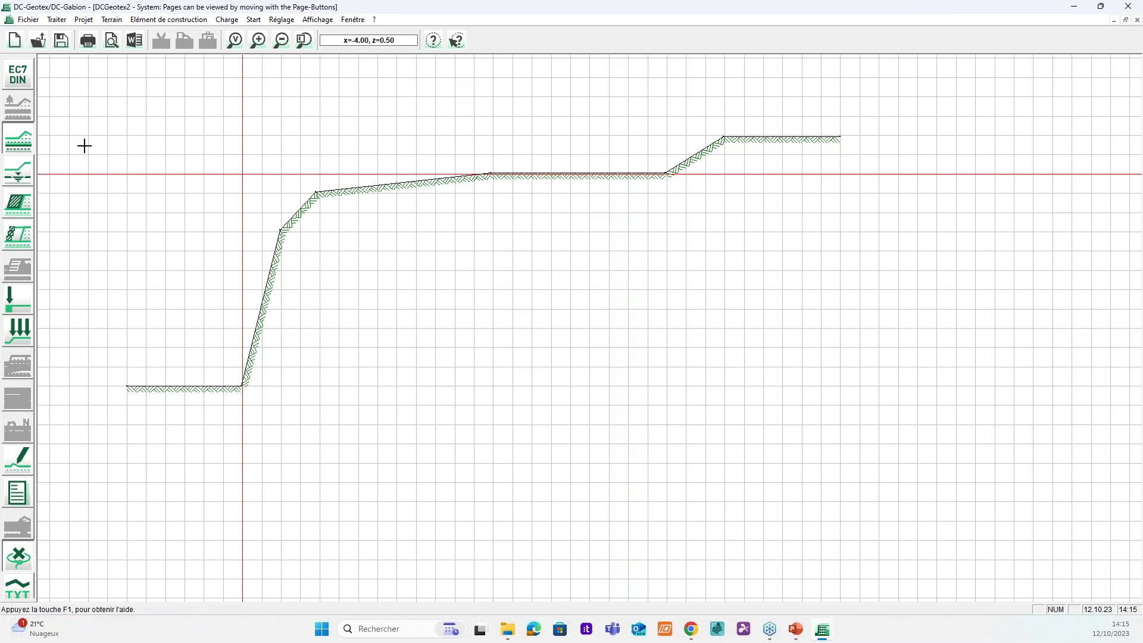
pyautogui.click(28, 143)
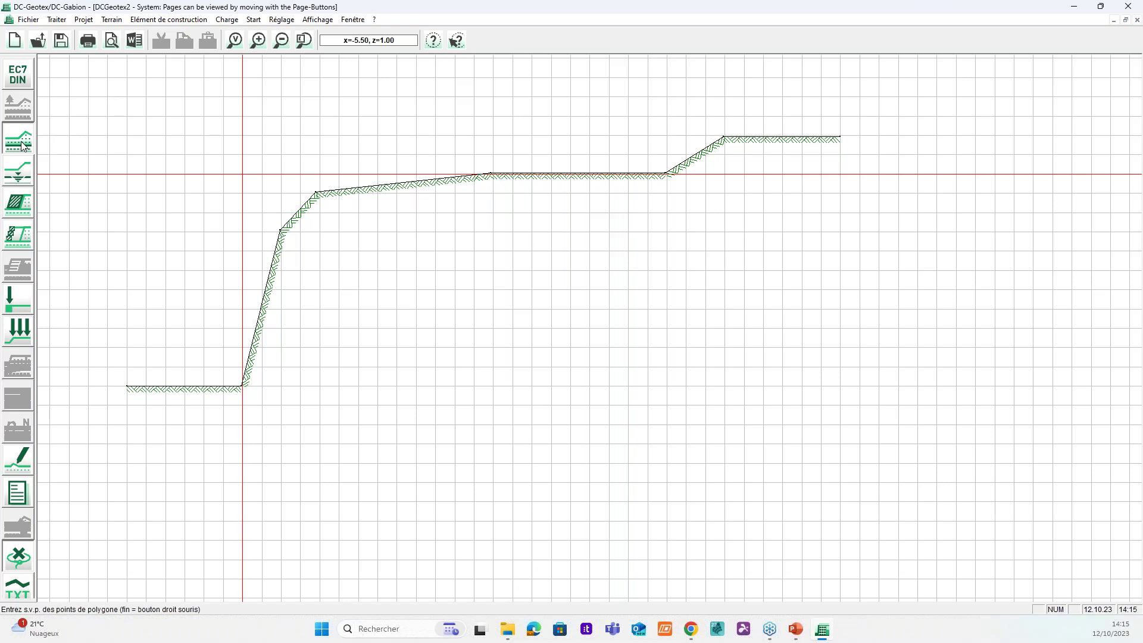
pyautogui.click(126, 443)
pyautogui.click(301, 443)
pyautogui.click(378, 328)
pyautogui.click(628, 328)
pyautogui.click(744, 405)
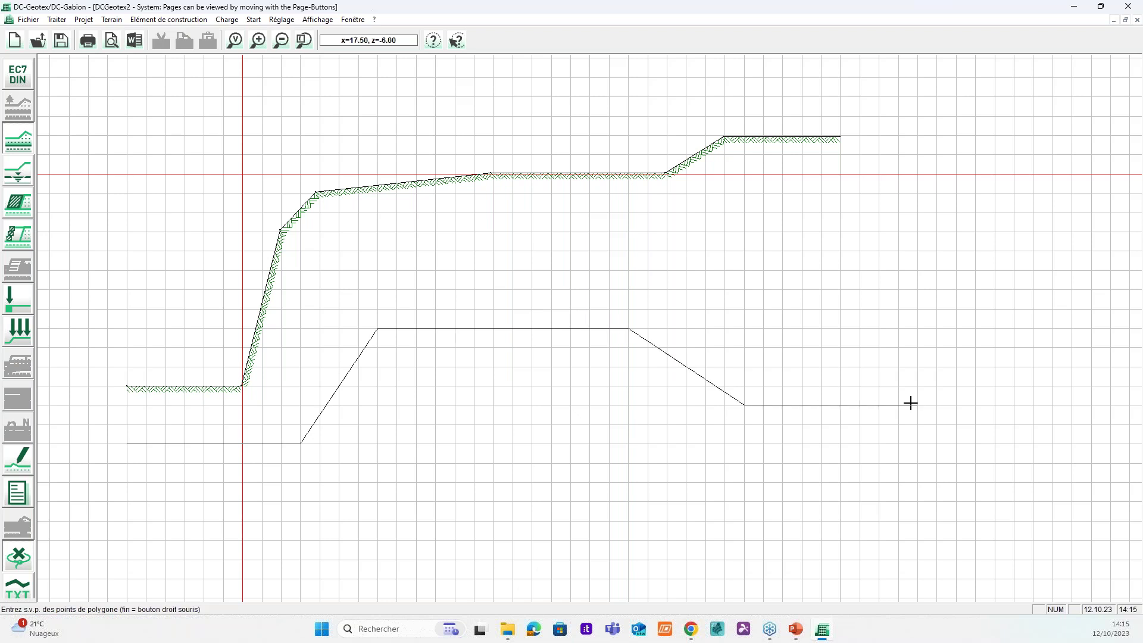
pyautogui.click(865, 404)
pyautogui.rightClick(865, 404)
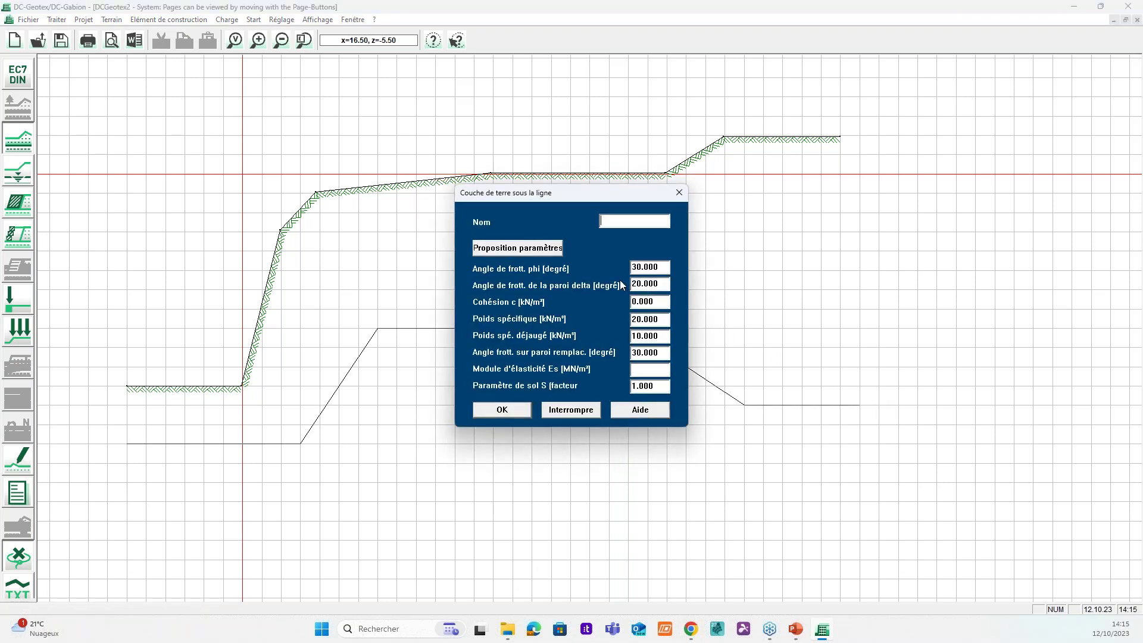
# Step: Assign the proposed Clay,rigid parameters to the soil layer under the new boundary line
pyautogui.click(531, 247)
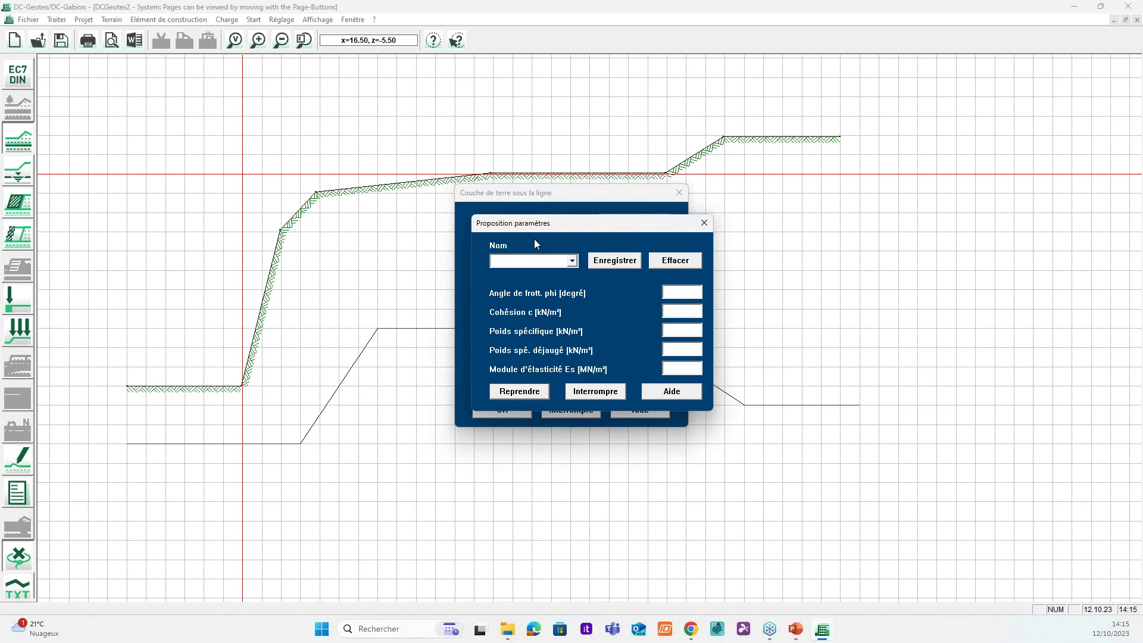
pyautogui.moveTo(554, 231); pyautogui.dragTo(573, 231)
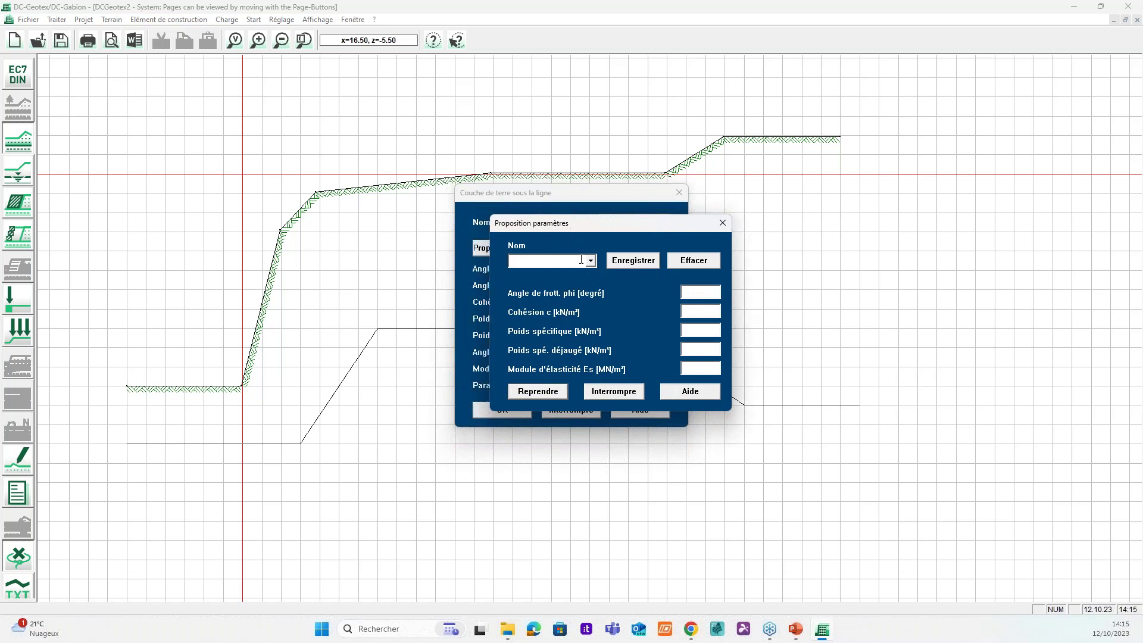
pyautogui.click(590, 260)
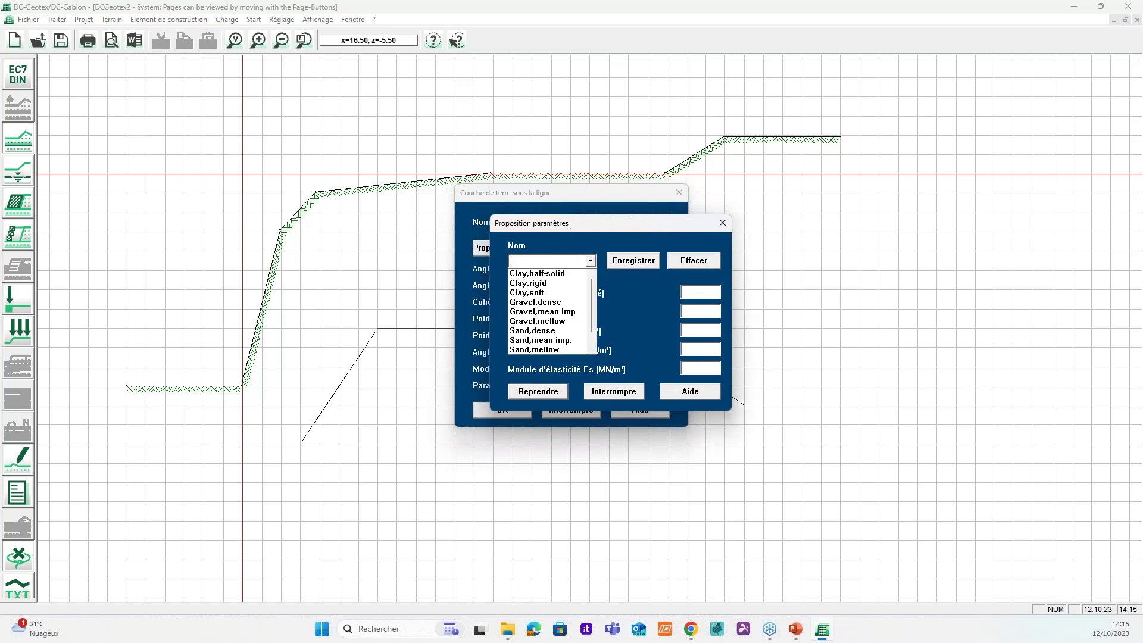
pyautogui.click(548, 283)
pyautogui.click(547, 391)
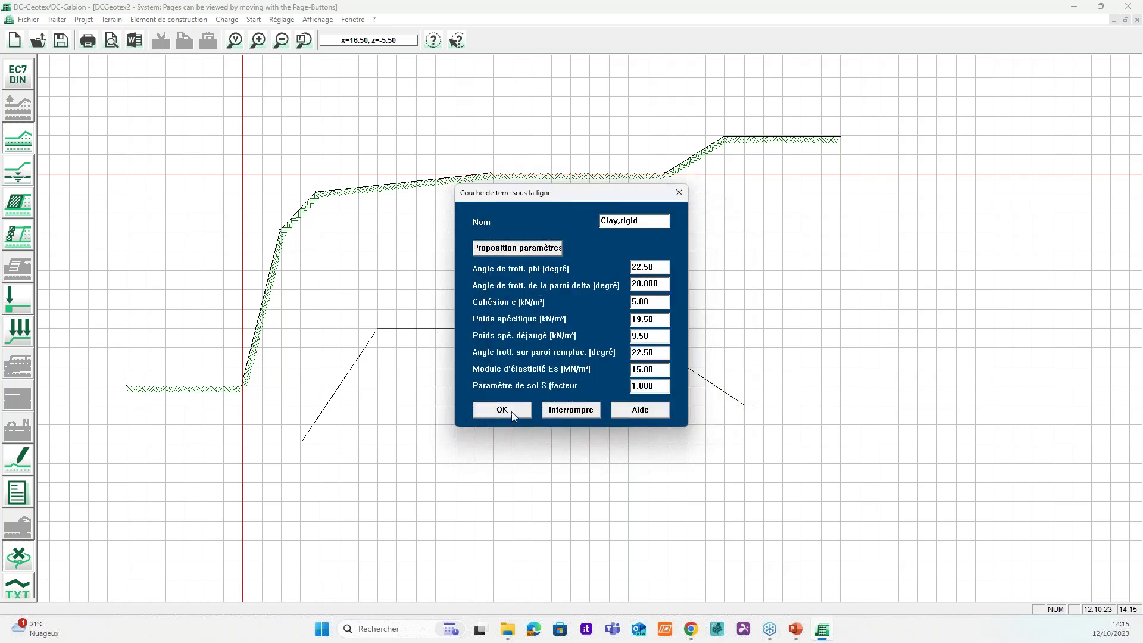
pyautogui.click(502, 411)
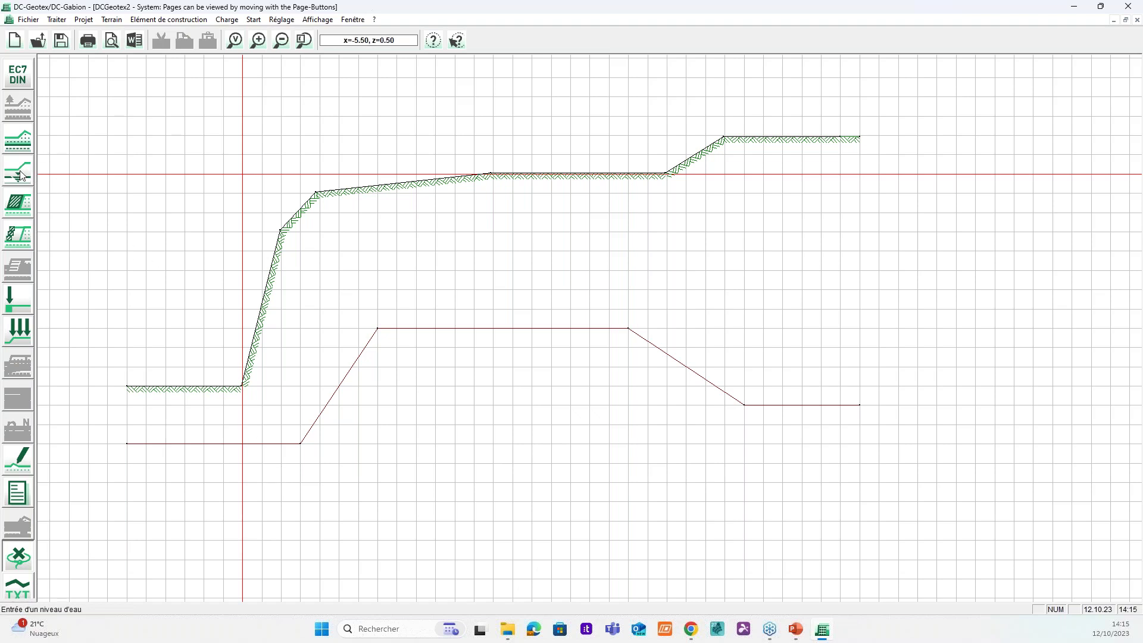
# Step: Outline the fill from x=-0.50, z=-5.50 along its base, up to the terrain break above, and across to x=1.00, z=0.00, toggling the grid for snapping
pyautogui.click(18, 204)
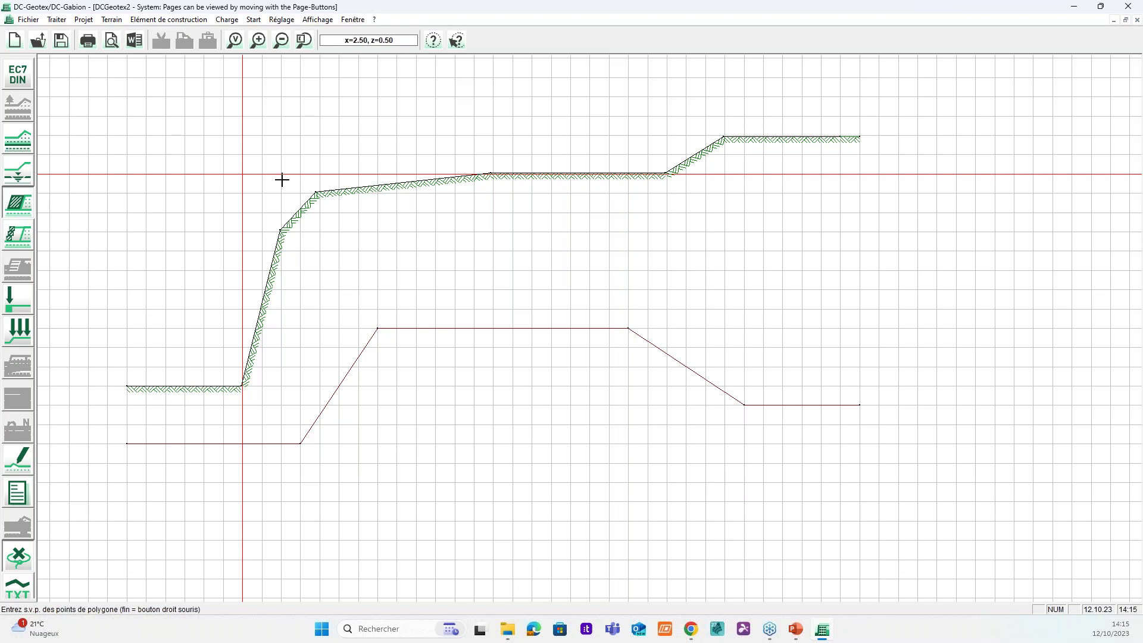
pyautogui.click(225, 384)
pyautogui.click(436, 385)
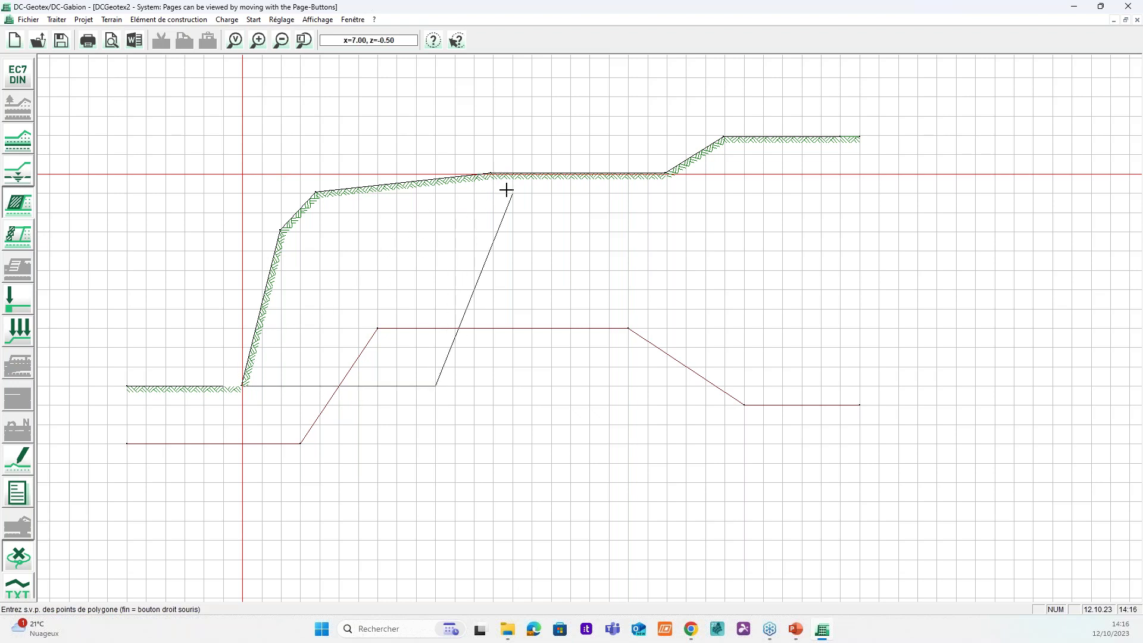
pyautogui.click(282, 19)
pyautogui.click(289, 34)
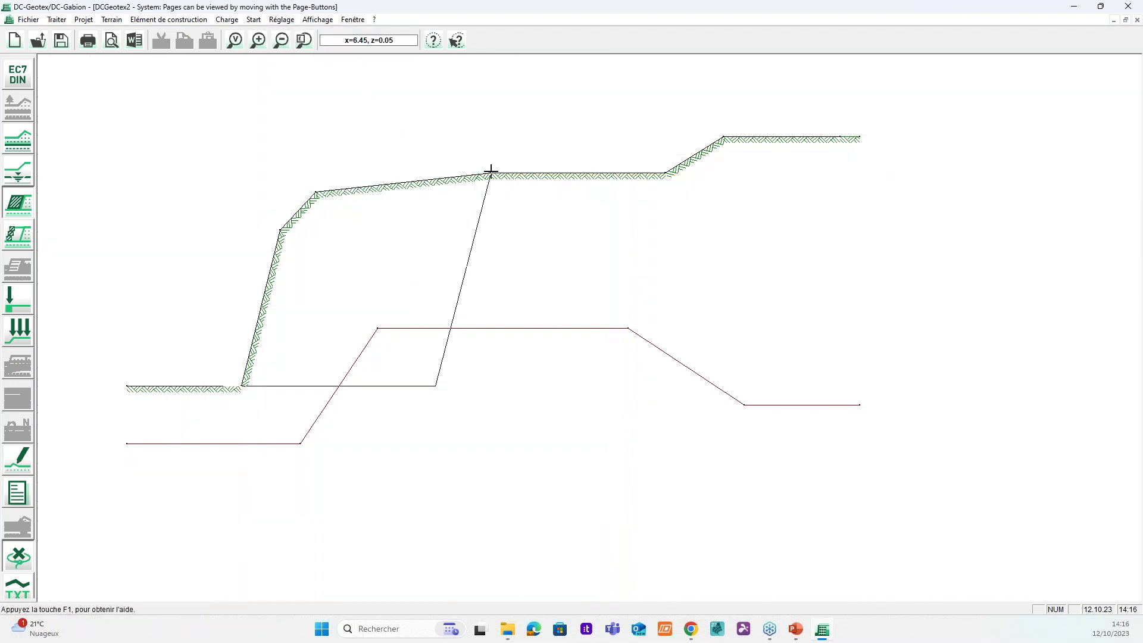
pyautogui.click(490, 173)
pyautogui.click(283, 20)
pyautogui.click(291, 33)
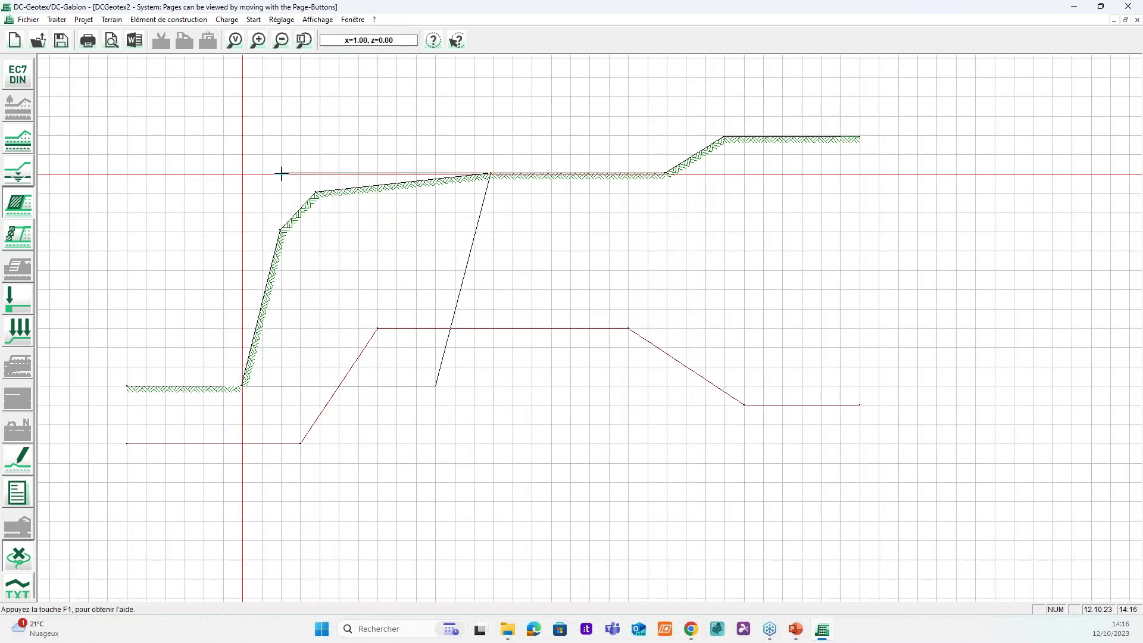
pyautogui.click(281, 174)
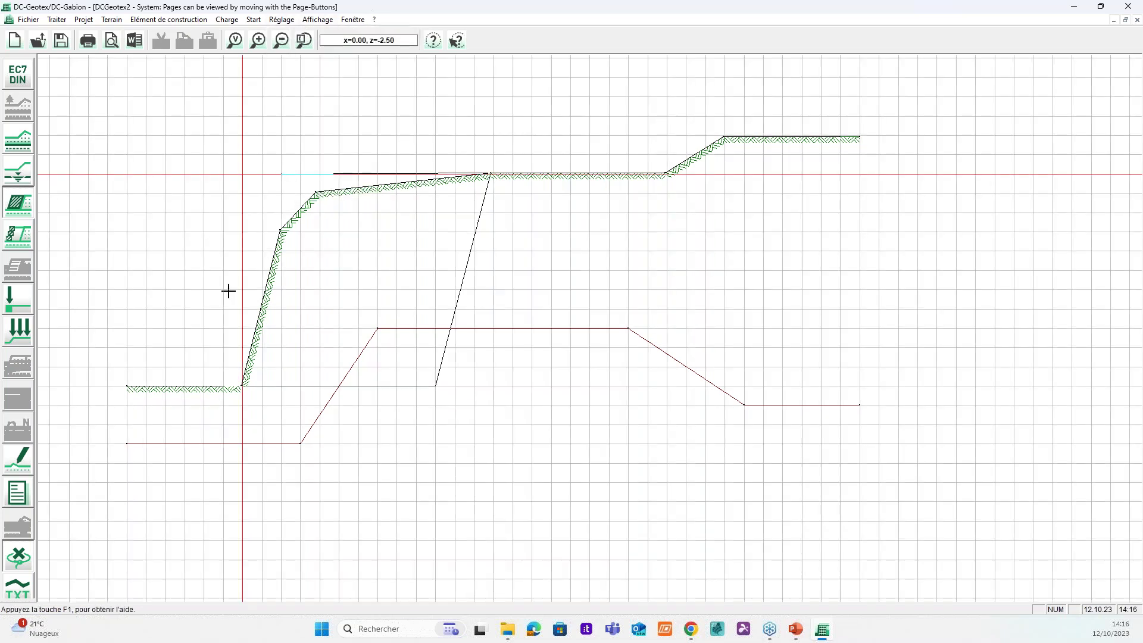
pyautogui.rightClick(223, 387)
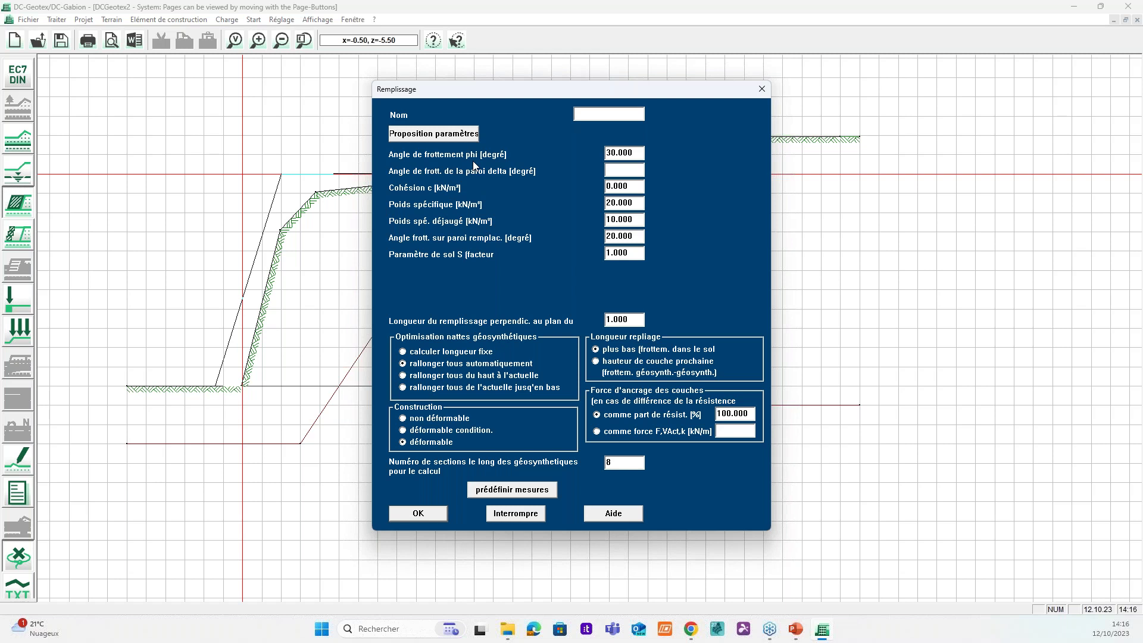
# Step: Assign the proposed Gravel,mean imp parameters to the fill and accept its remaining default settings
pyautogui.click(442, 134)
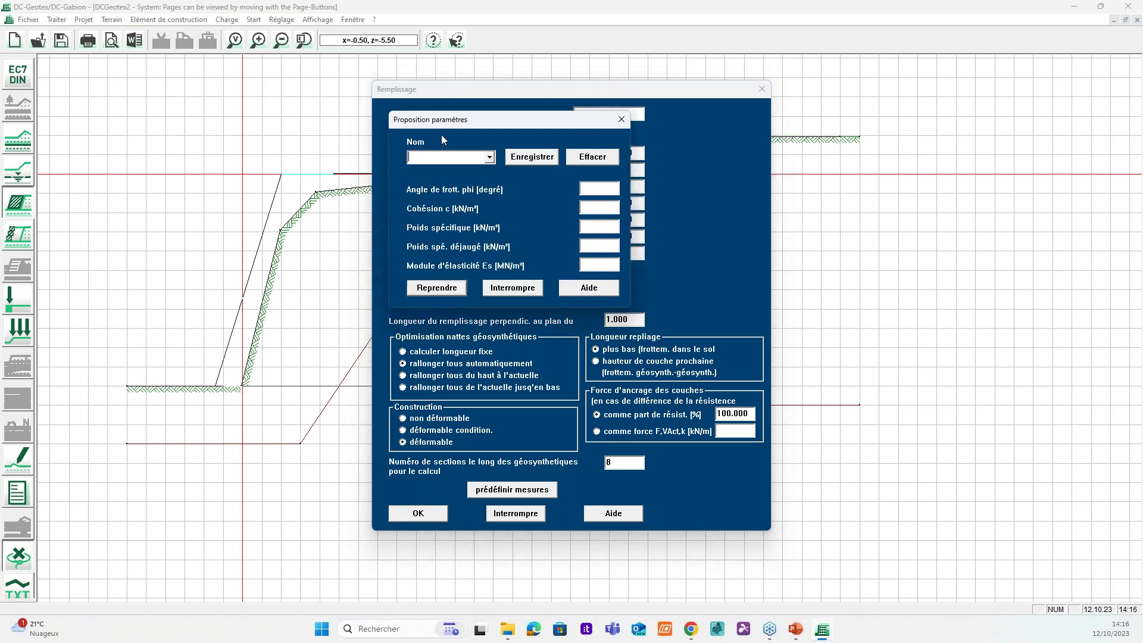
pyautogui.moveTo(510, 125); pyautogui.dragTo(735, 129)
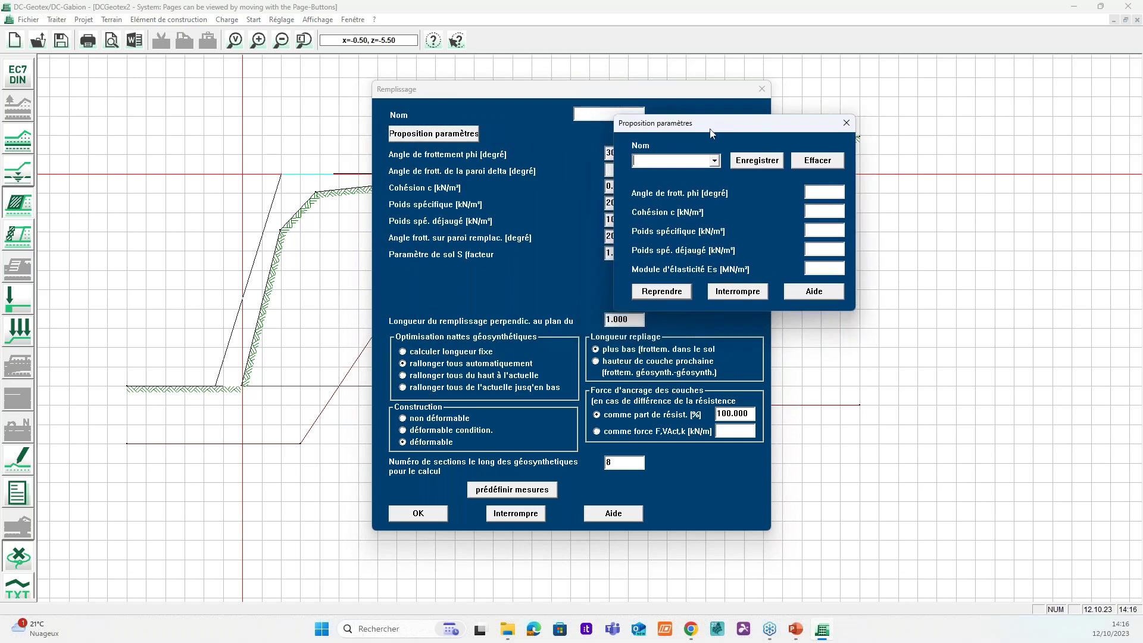
pyautogui.click(715, 161)
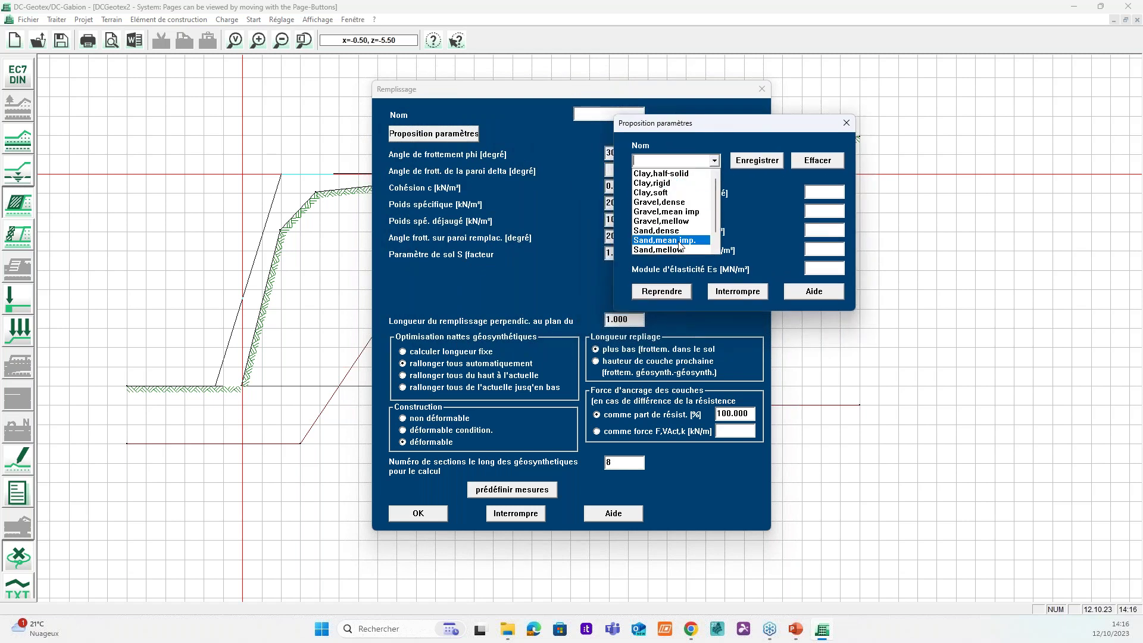
pyautogui.click(677, 212)
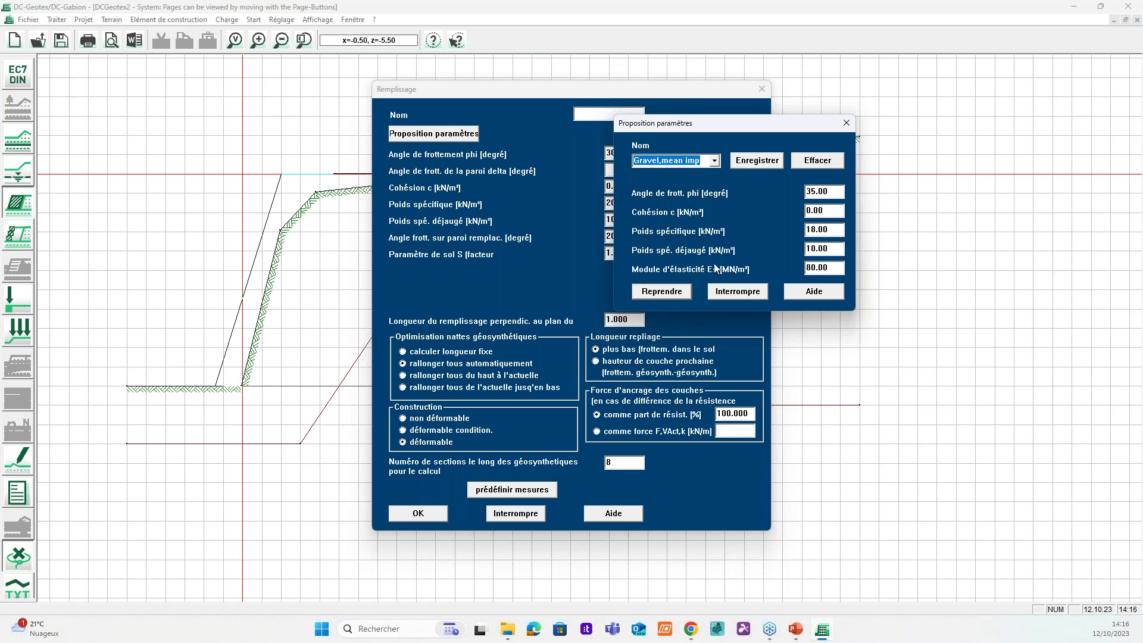
pyautogui.click(664, 291)
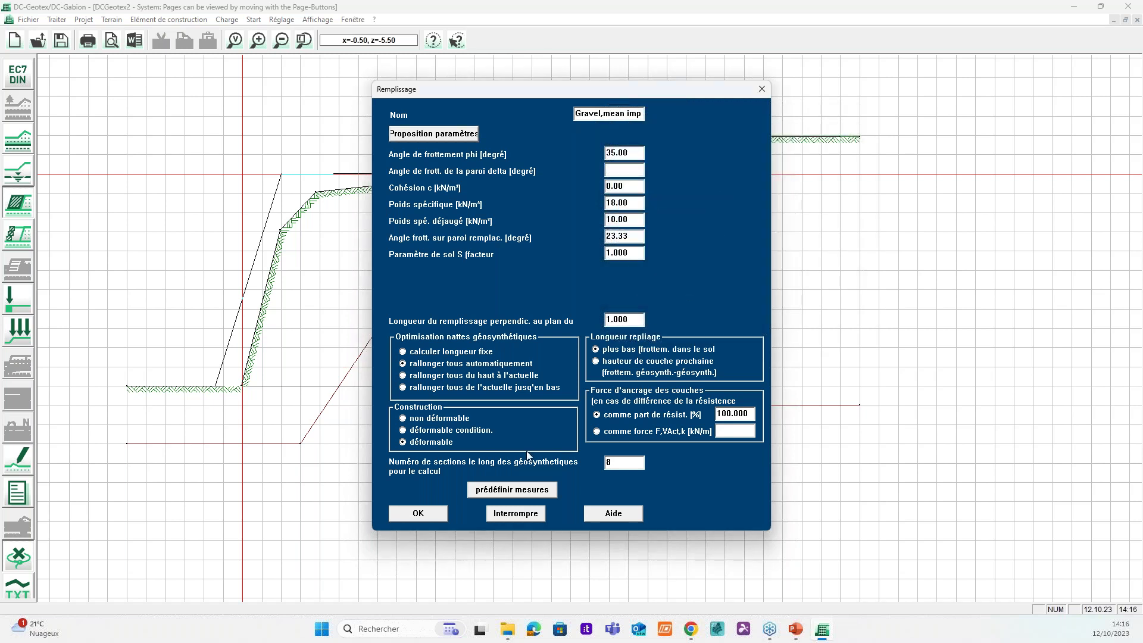
pyautogui.click(417, 515)
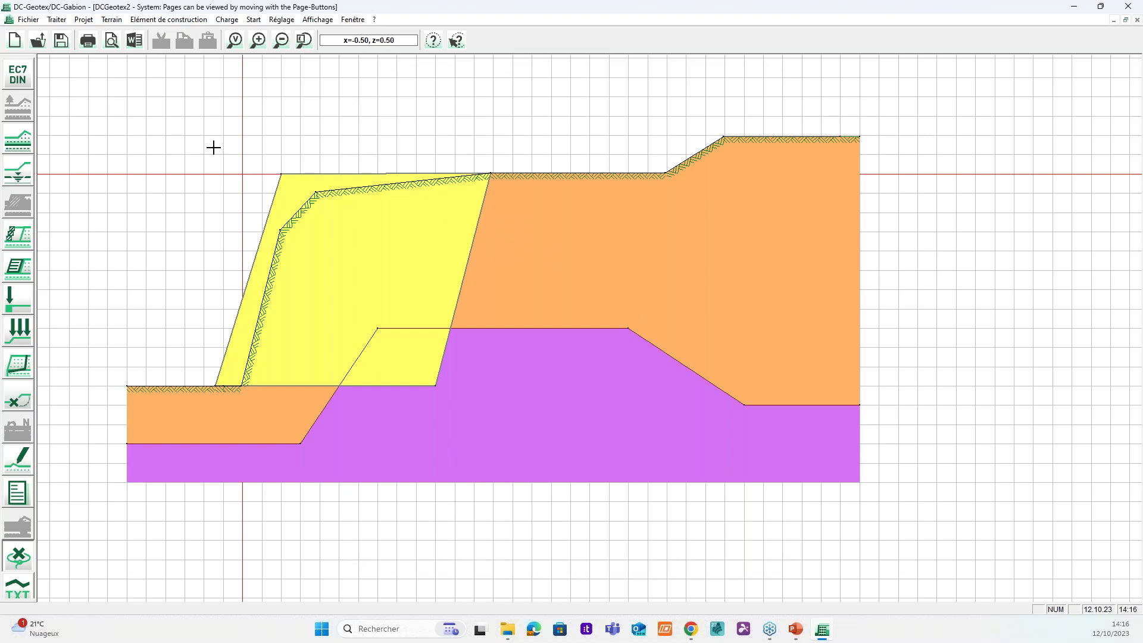
# Step: Place the first geosynthetic mat along the fill's base from its lower front corner and set its length to 4.5 m
pyautogui.click(24, 270)
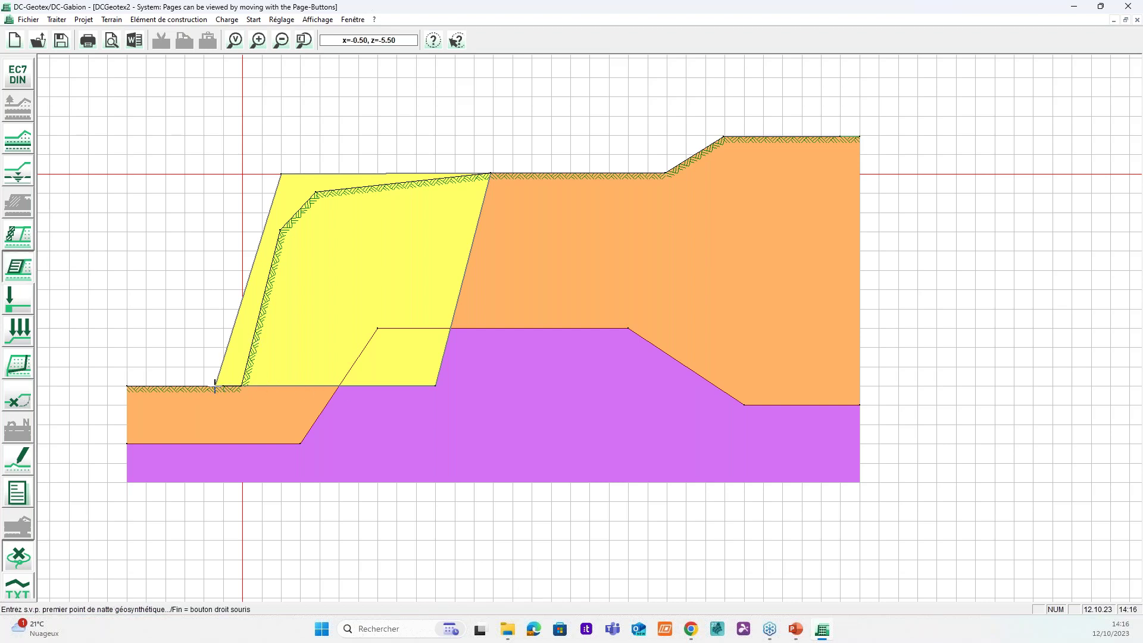
pyautogui.click(215, 385)
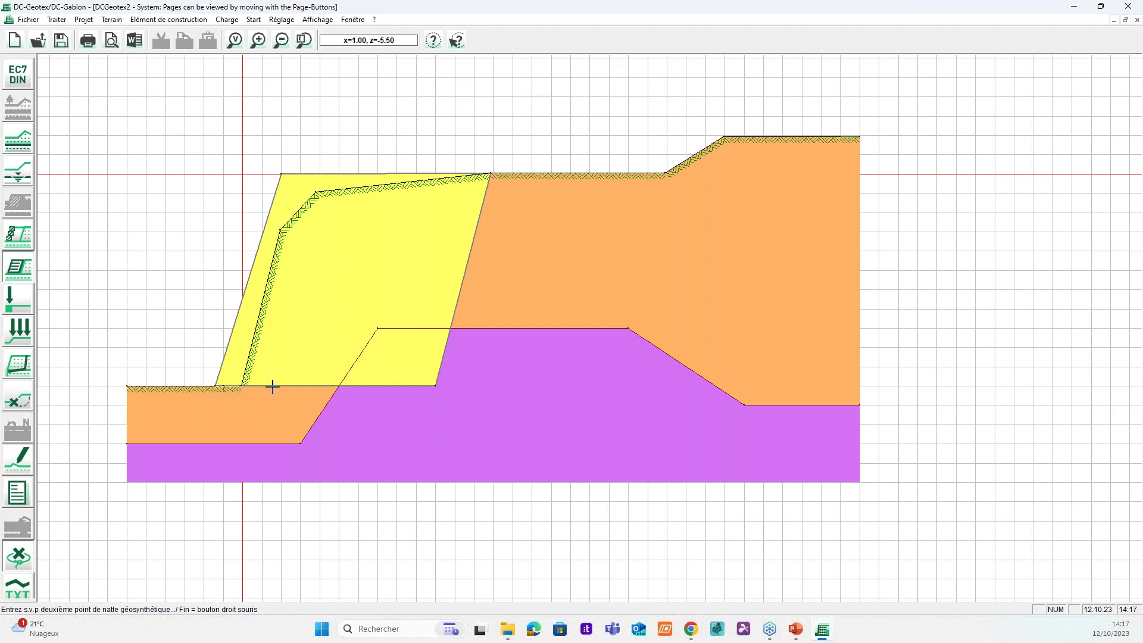
pyautogui.click(374, 384)
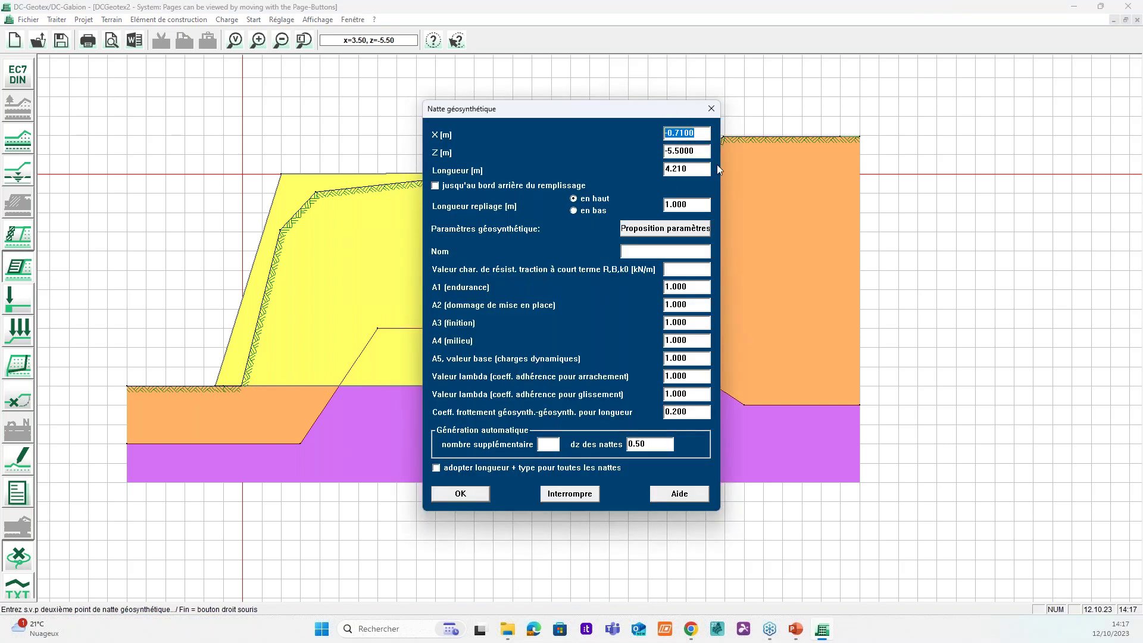
pyautogui.doubleClick(697, 169)
pyautogui.write('4.5')
pyautogui.moveTo(601, 118); pyautogui.dragTo(316, 112)
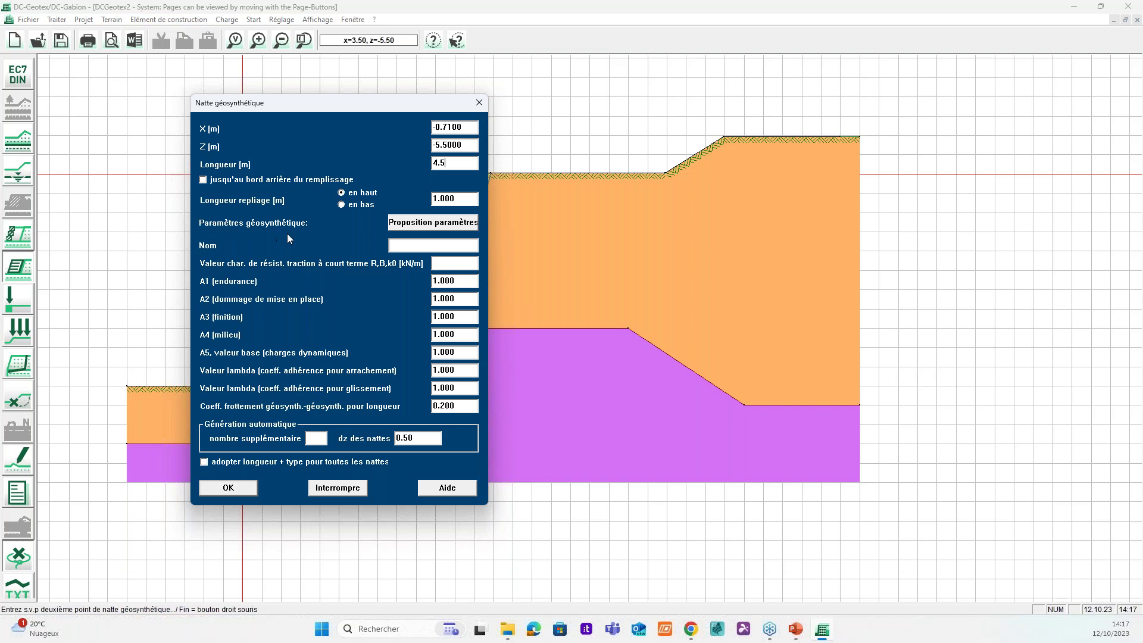
# Step: Apply the proposed Tensar 80RE parameters to the geosynthetic mat
pyautogui.click(412, 229)
pyautogui.moveTo(402, 121); pyautogui.dragTo(699, 104)
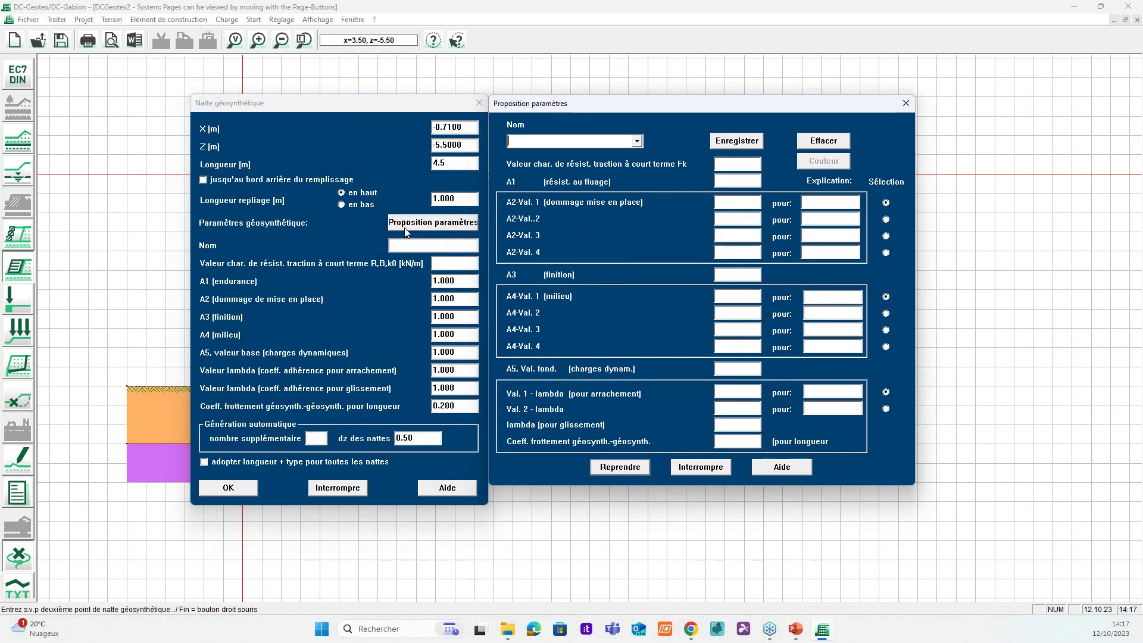
pyautogui.click(640, 142)
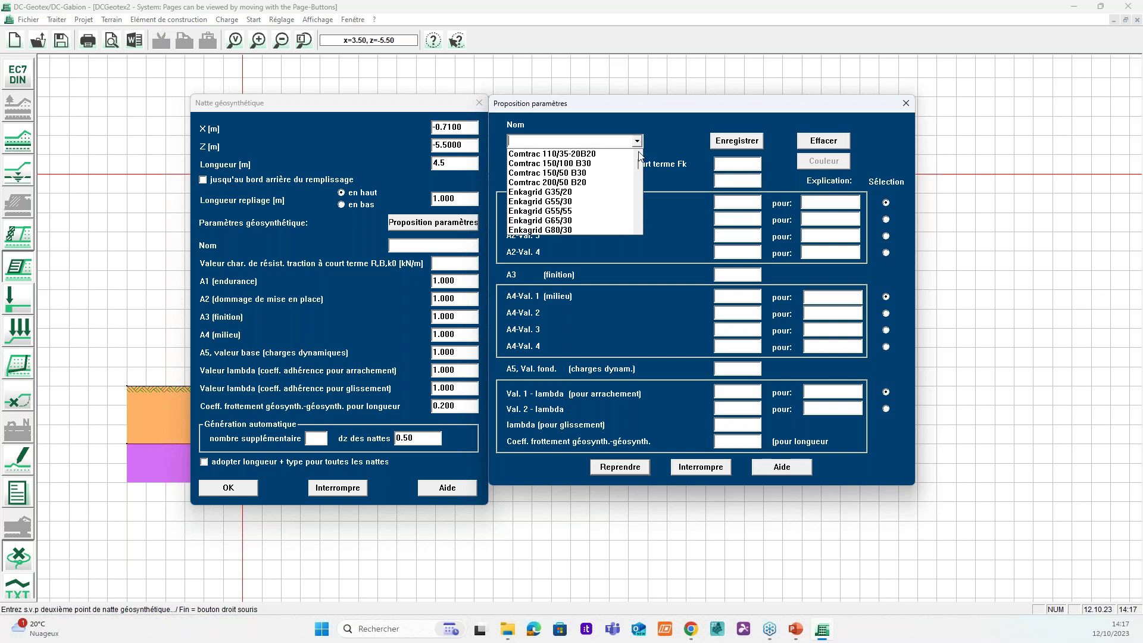
pyautogui.moveTo(640, 168)
pyautogui.mouseDown()
pyautogui.moveTo(640, 221)
pyautogui.moveTo(639, 158)
pyautogui.mouseUp()
pyautogui.write('t')
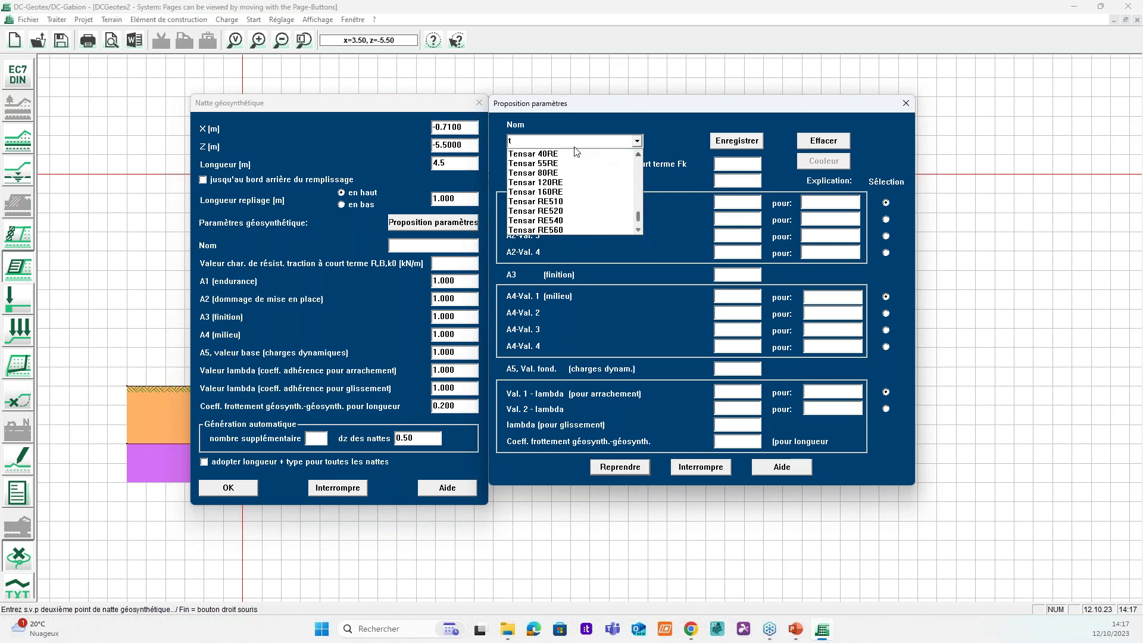
pyautogui.click(559, 174)
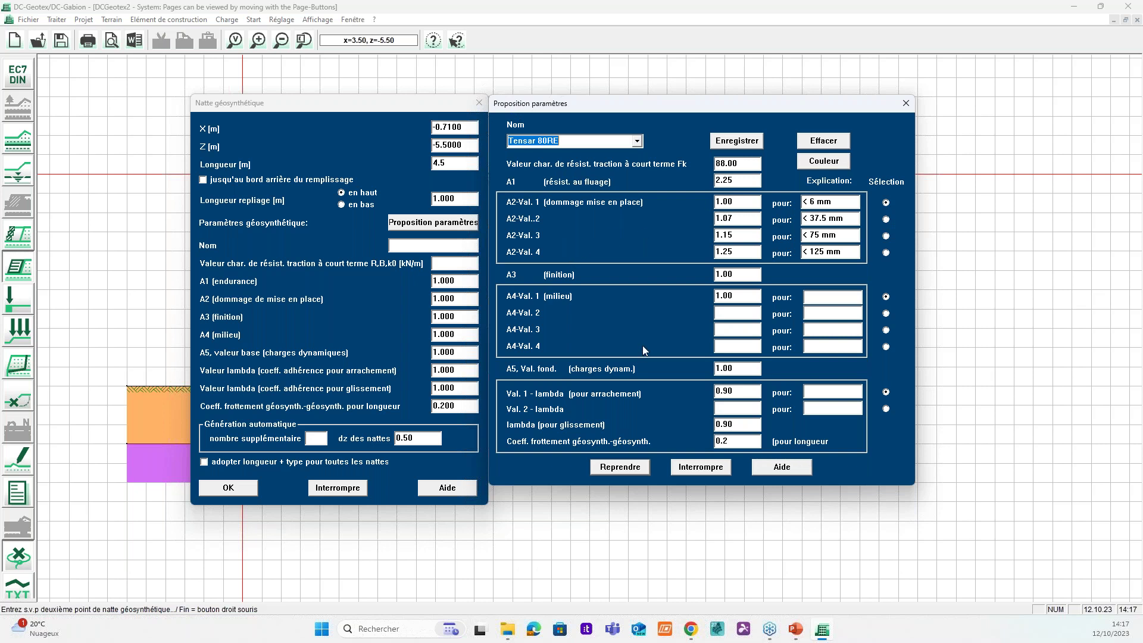
pyautogui.click(622, 473)
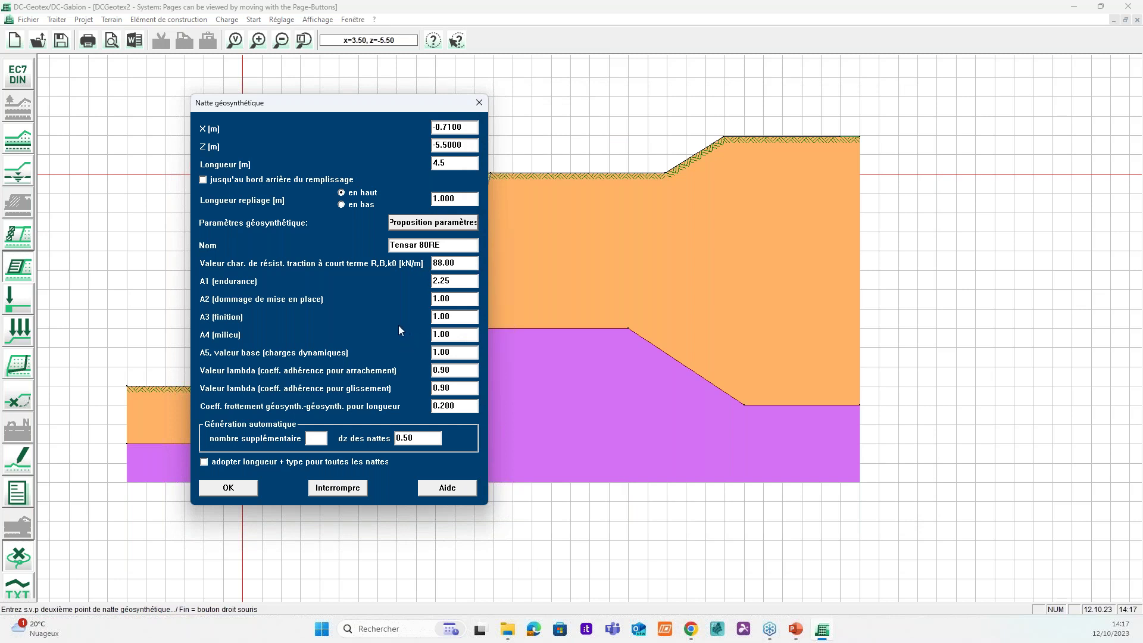
# Step: Generate 20 additional mats automatically at a vertical spacing of 0.50 and finish the geosynthetic mat input
pyautogui.moveTo(352, 108); pyautogui.dragTo(667, 97)
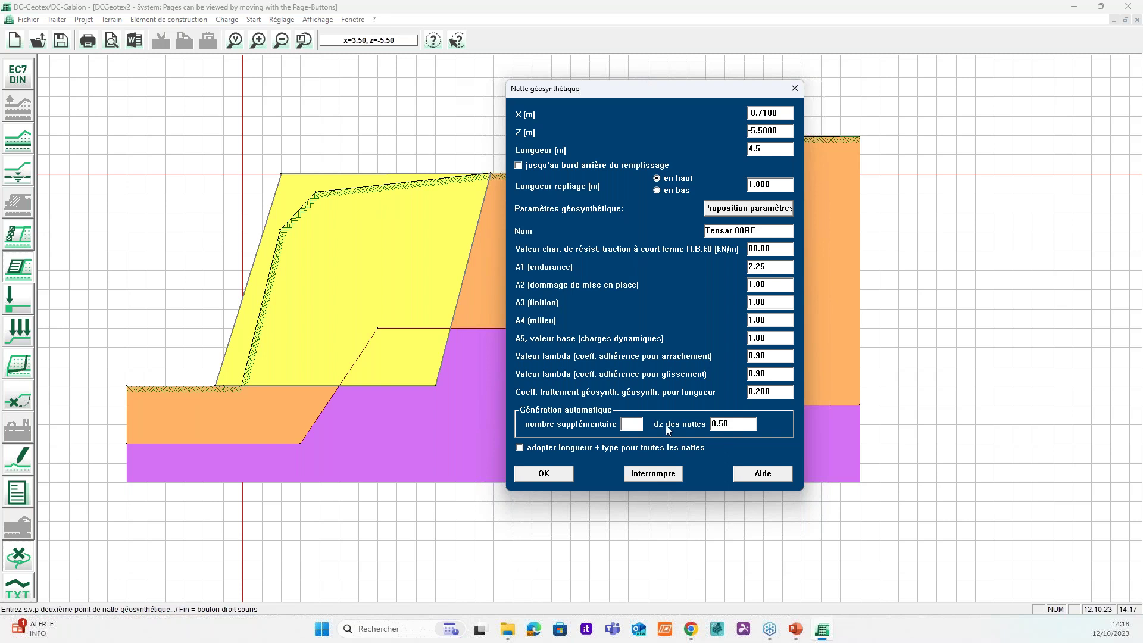
pyautogui.click(636, 423)
pyautogui.write('20')
pyautogui.click(557, 477)
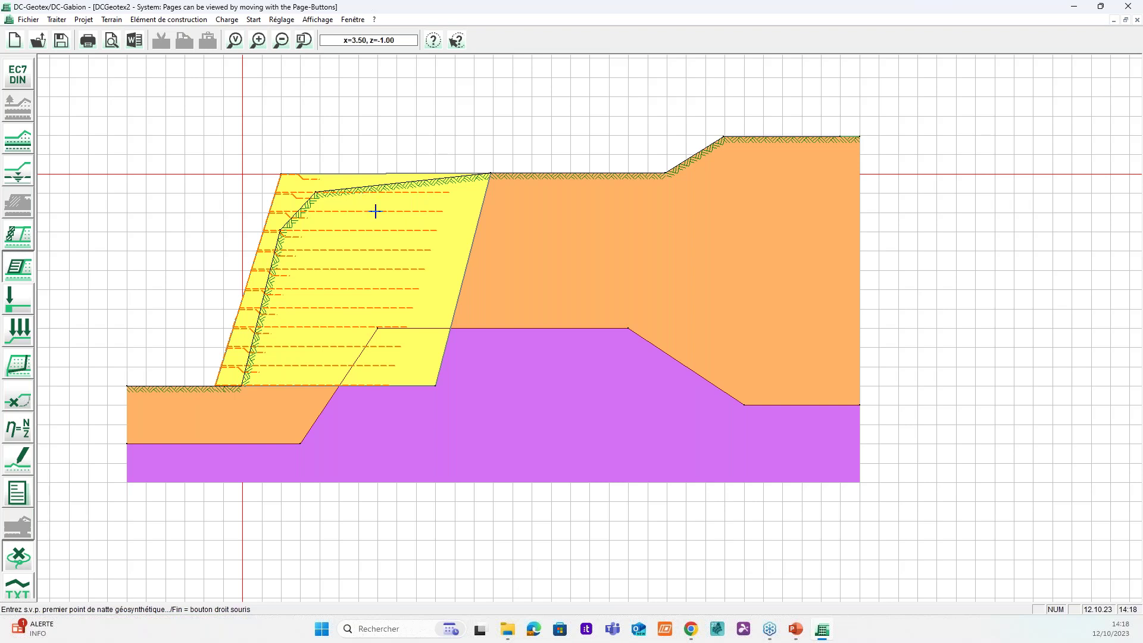
pyautogui.rightClick(383, 146)
# Step: Open the settings of one geosynthetic mat for review, close them unchanged, and briefly select the whole set of mats
pyautogui.doubleClick(280, 366)
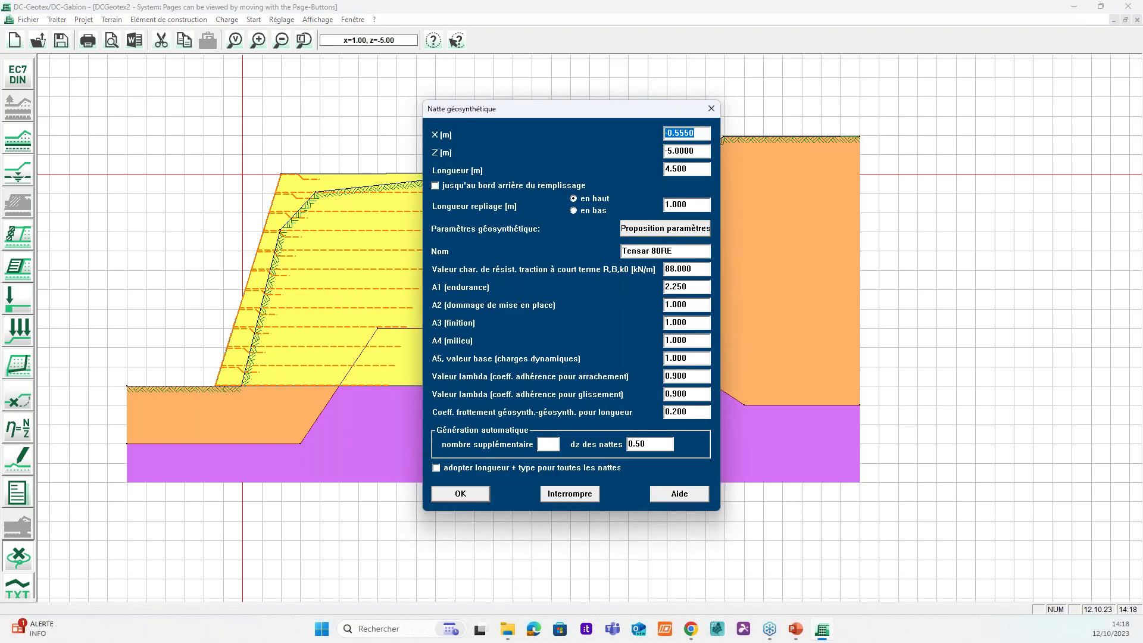
pyautogui.click(711, 107)
pyautogui.moveTo(188, 189); pyautogui.dragTo(458, 396)
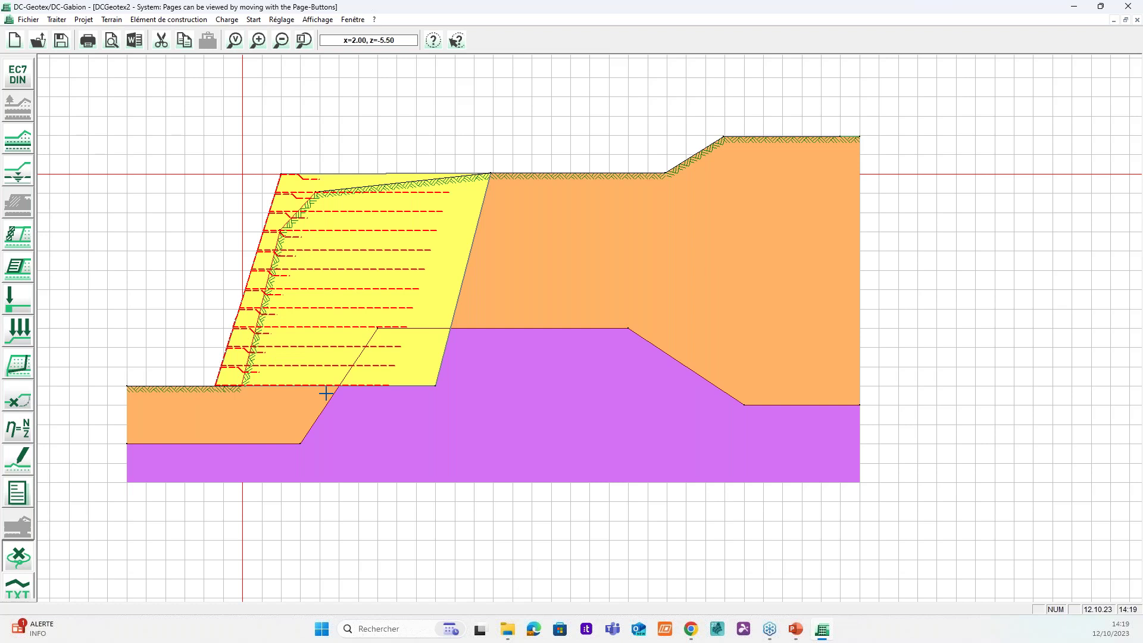
pyautogui.click(252, 191)
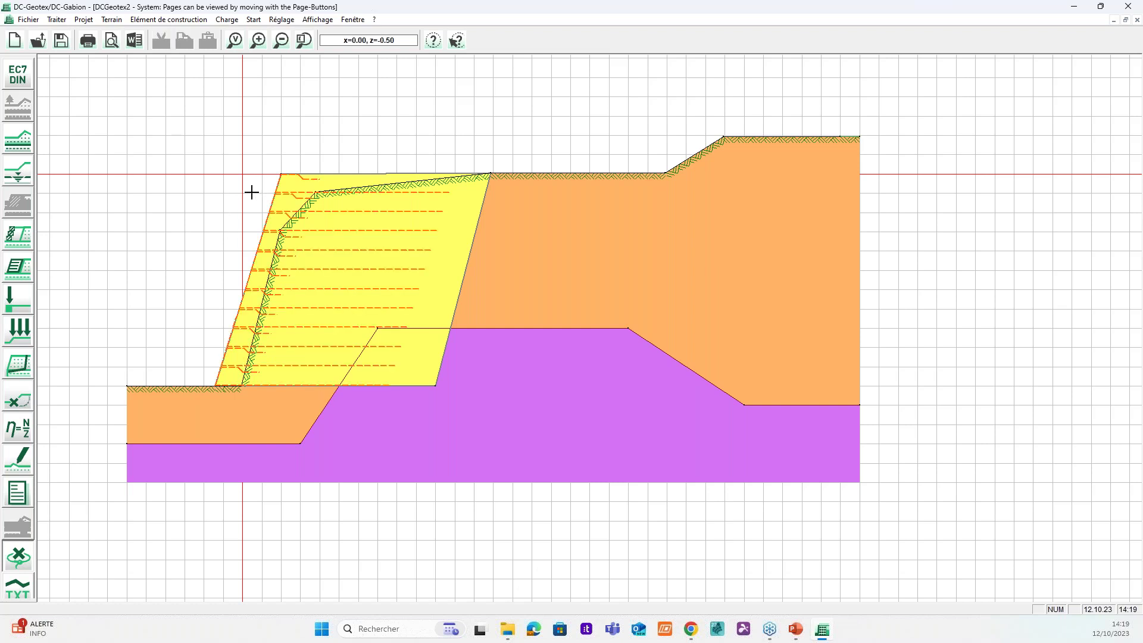
# Step: Add a gabion facing along the fill's sloping front with blocks about 0.8 m thick and 0.8 m high
pyautogui.click(19, 240)
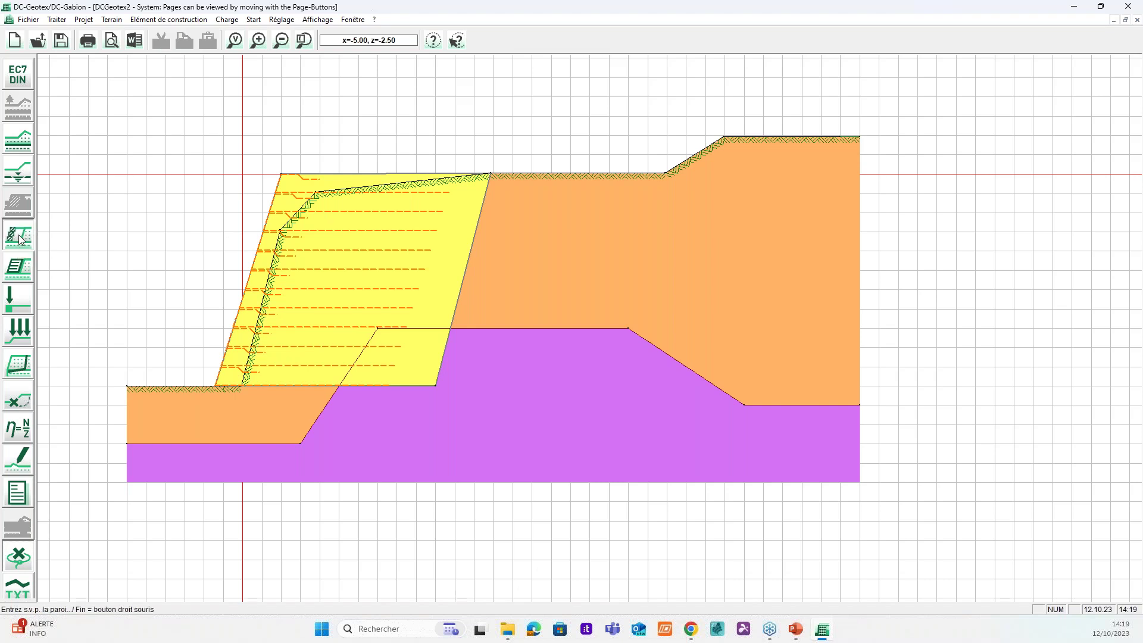
pyautogui.click(257, 262)
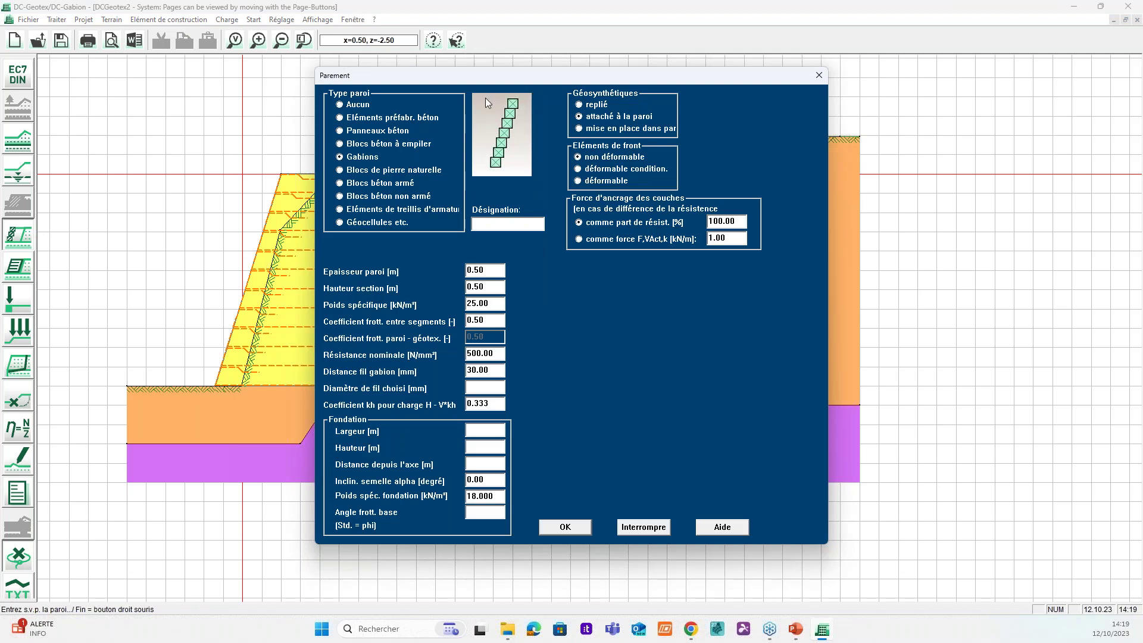
pyautogui.click(392, 121)
pyautogui.click(382, 132)
pyautogui.click(369, 158)
pyautogui.moveTo(485, 270)
pyautogui.mouseDown()
pyautogui.moveTo(474, 269)
pyautogui.moveTo(476, 287)
pyautogui.mouseUp()
pyautogui.write('88')
pyautogui.click(566, 528)
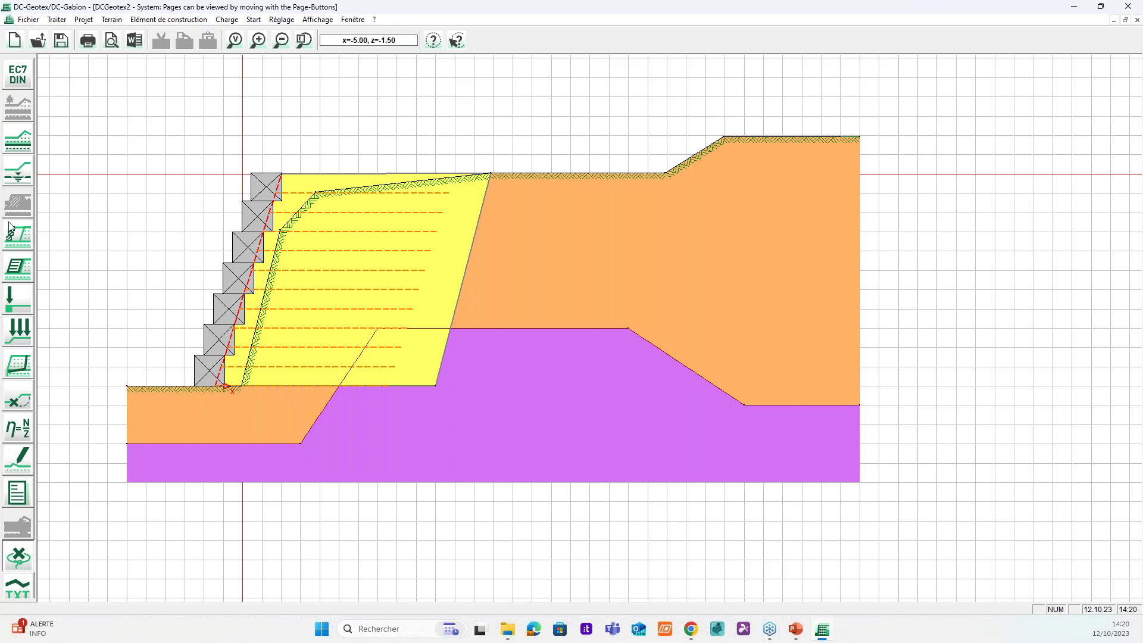
# Step: Place a permanent line load CH1 of 10 kN/m² vertical on the flat ground behind the fill, from x 6.433 to 10.962
pyautogui.click(24, 335)
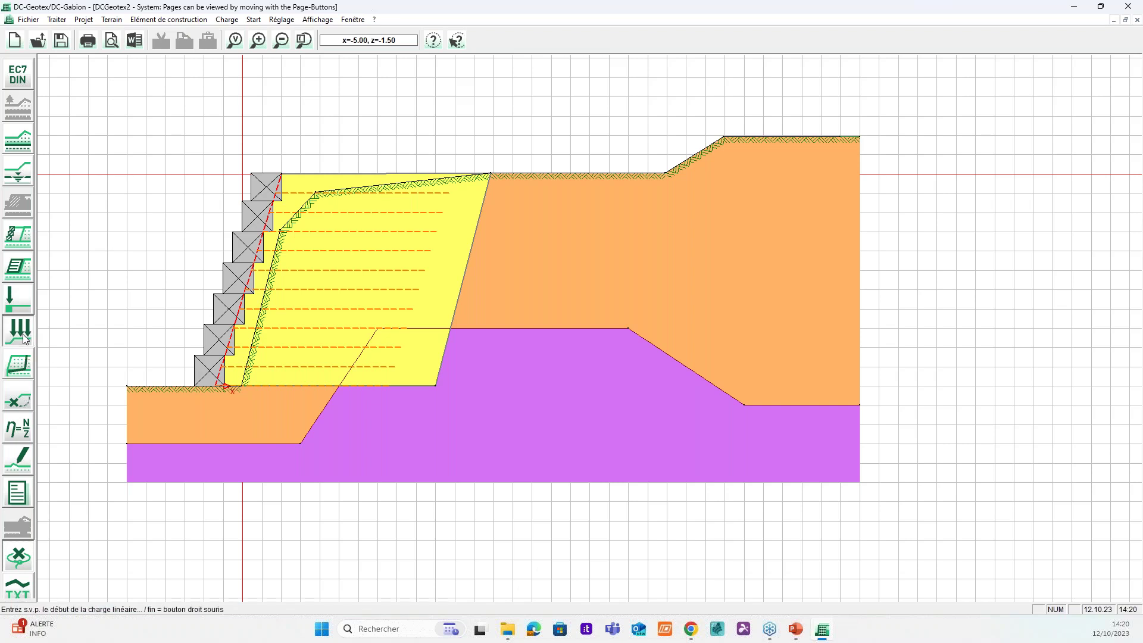
pyautogui.click(492, 173)
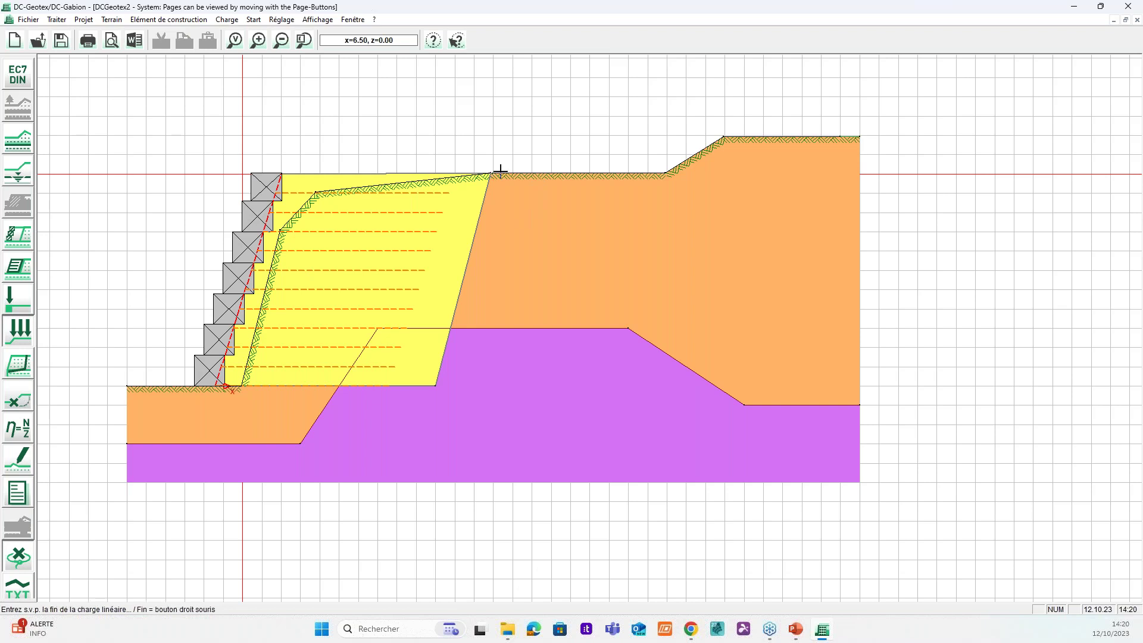
pyautogui.click(662, 171)
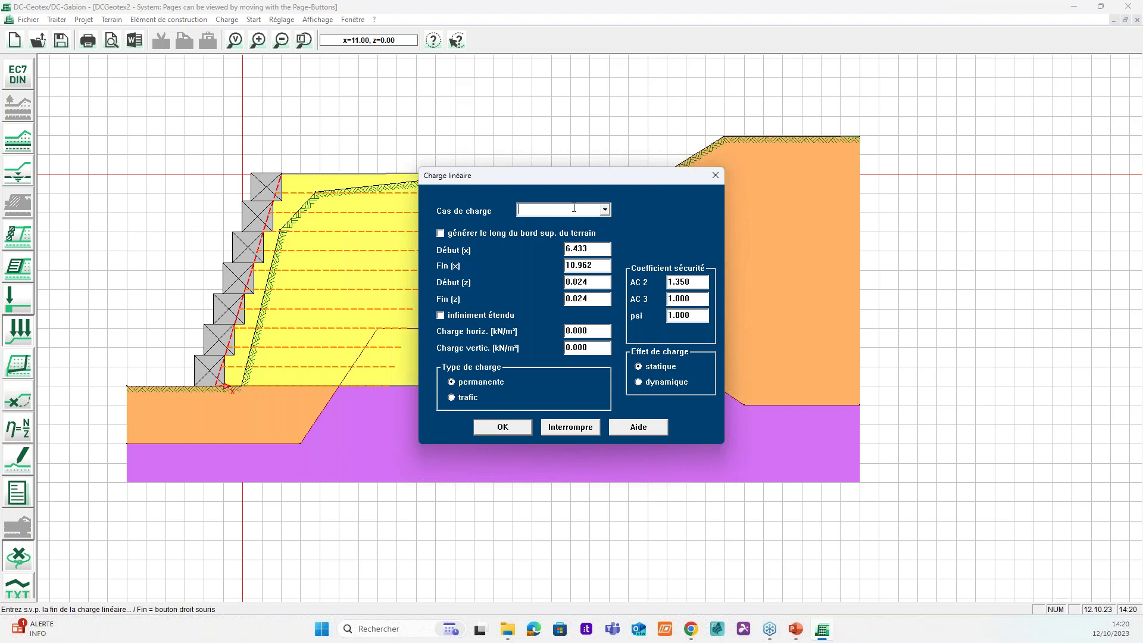
pyautogui.write('CH1')
pyautogui.moveTo(539, 209); pyautogui.dragTo(513, 213)
pyautogui.click(506, 429)
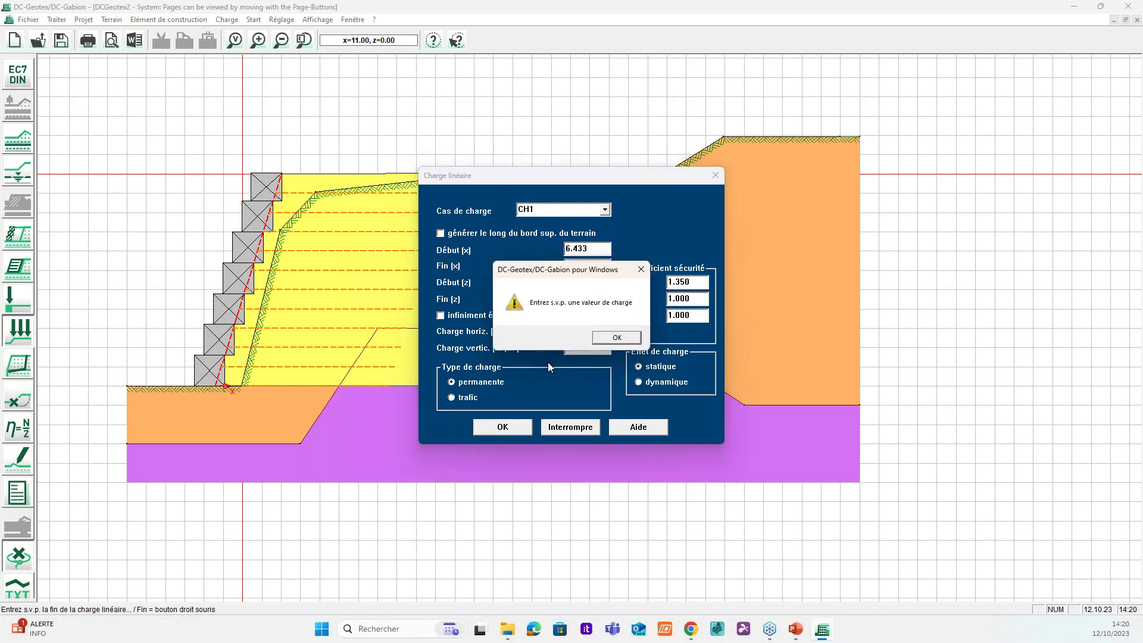
pyautogui.click(624, 343)
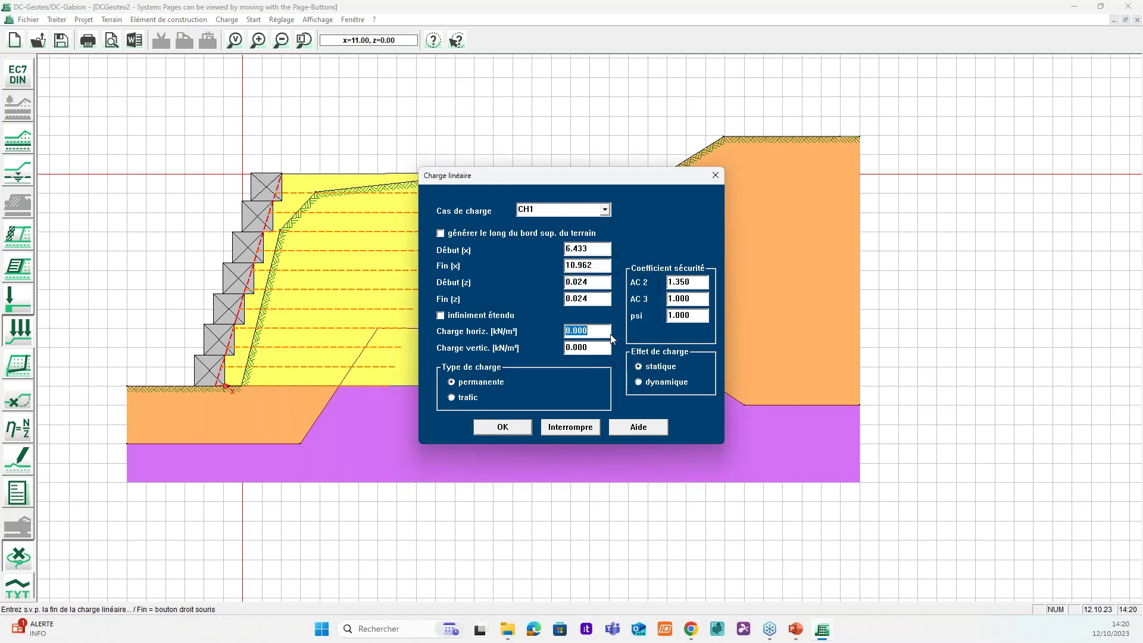
pyautogui.press('Tab')
pyautogui.write('10')
pyautogui.click(498, 434)
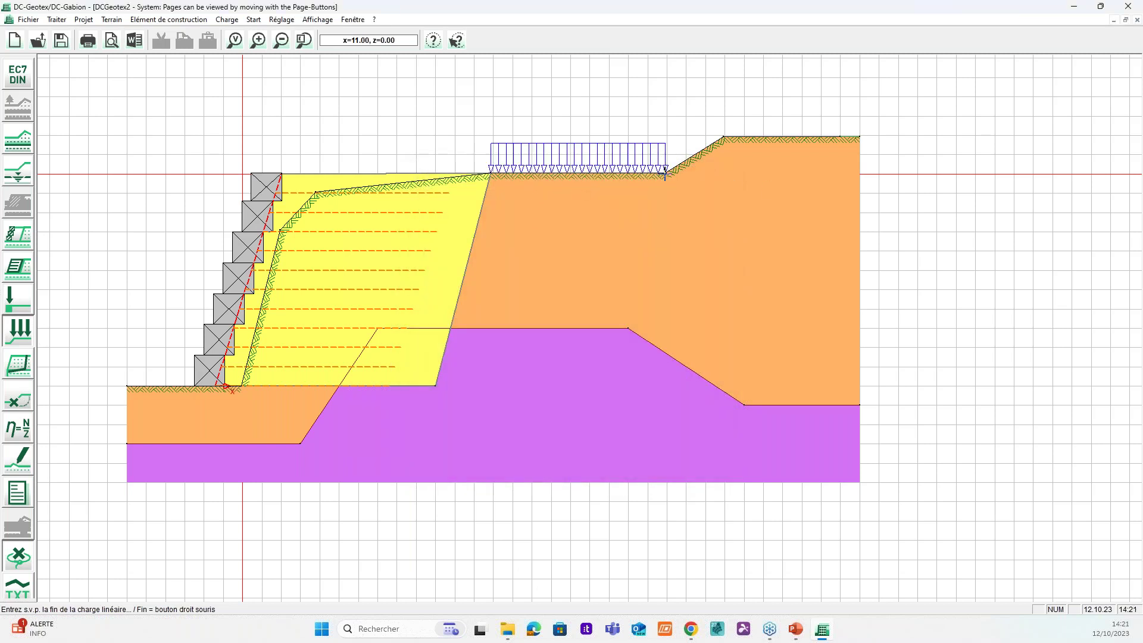
# Step: Add a CH1 traffic line load of 50 kN/m² vertical on the upper slope, from x 10.962 to 12.470, and finish load input
pyautogui.click(723, 137)
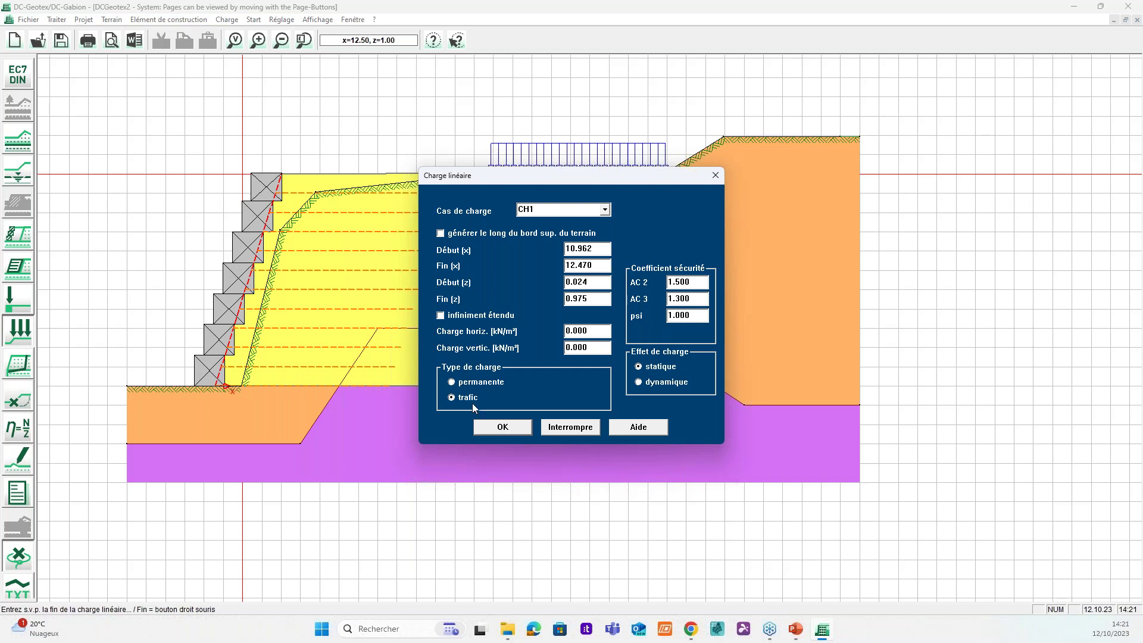
pyautogui.click(563, 345)
pyautogui.write('50')
pyautogui.click(502, 427)
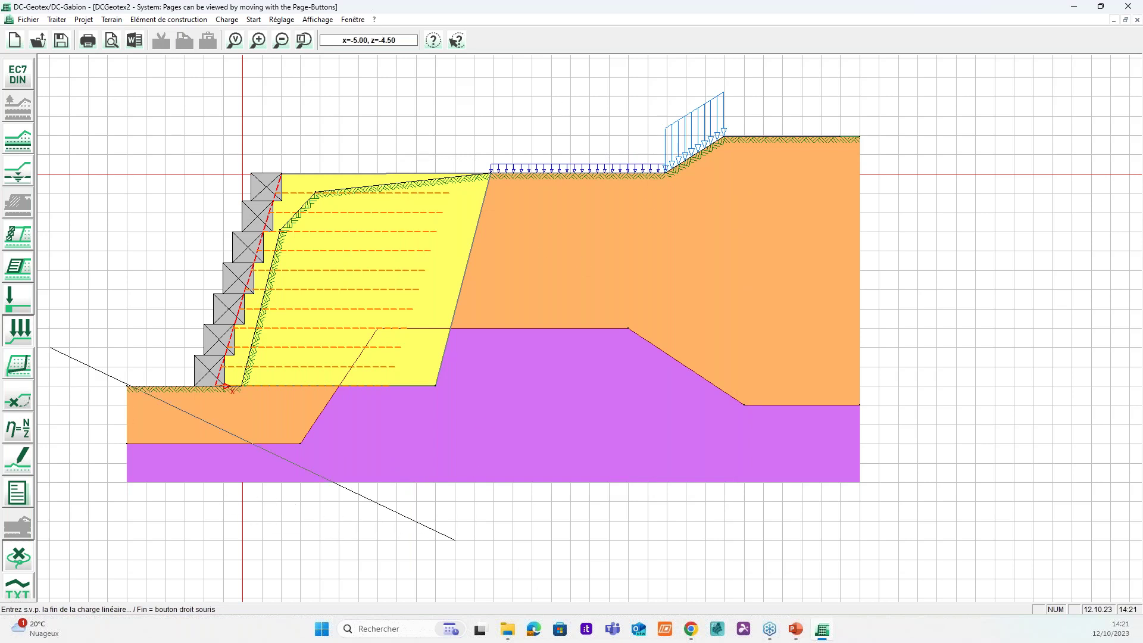
pyautogui.rightClick(316, 512)
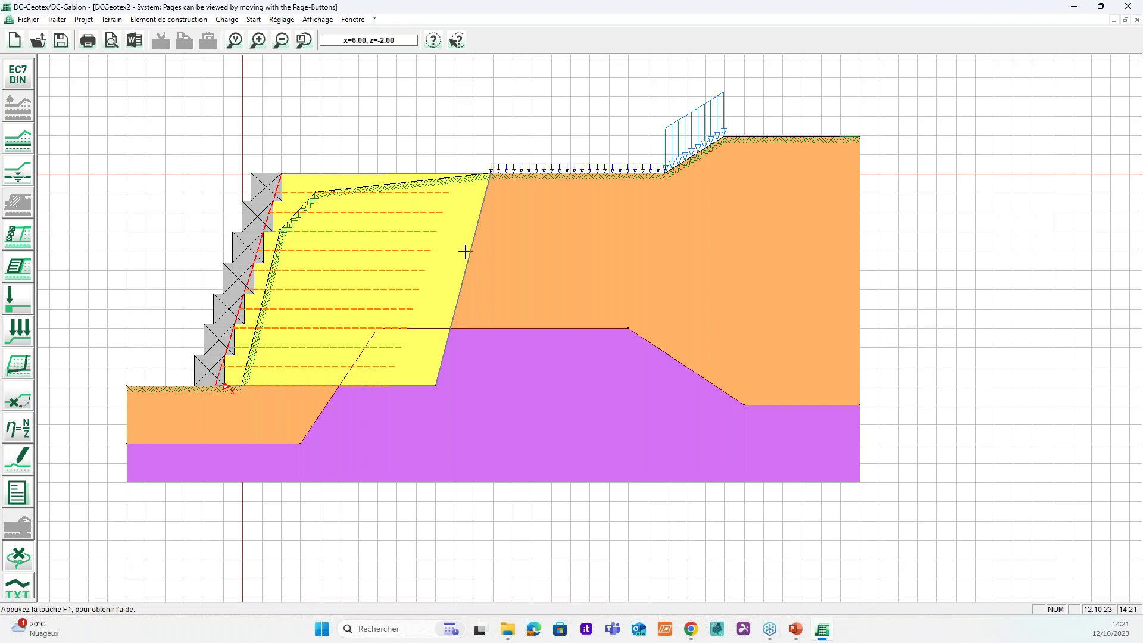
# Step: Run the stability calculation, saving the project as DCGeotexweb.dbt
pyautogui.click(18, 432)
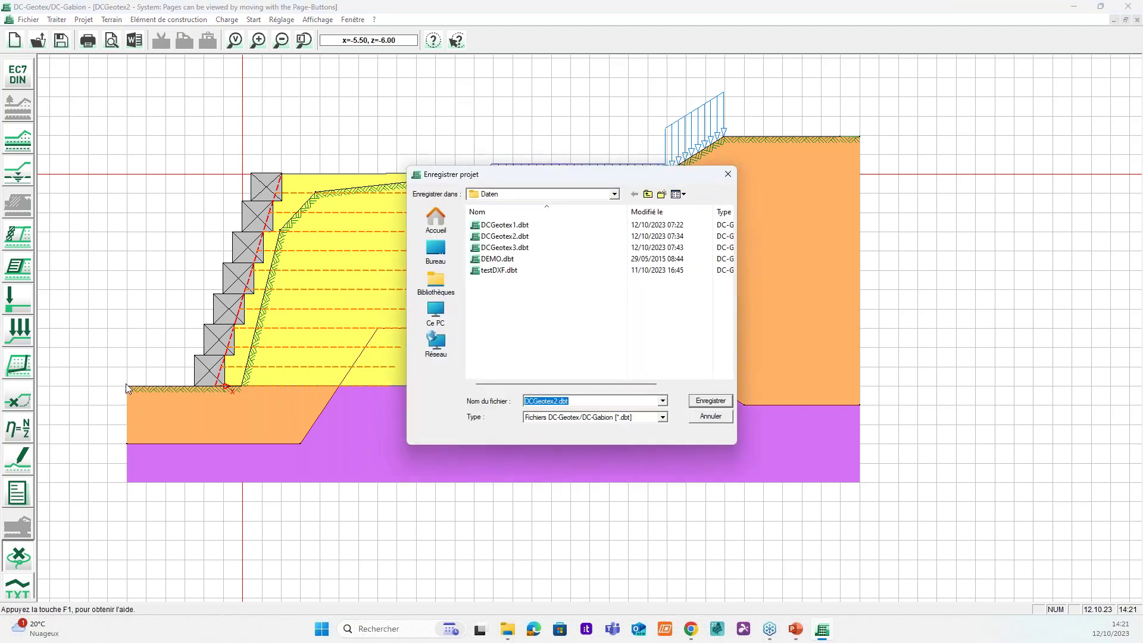
pyautogui.click(559, 401)
pyautogui.moveTo(558, 401); pyautogui.dragTo(533, 401)
pyautogui.click(539, 401)
pyautogui.write('web')
pyautogui.click(718, 400)
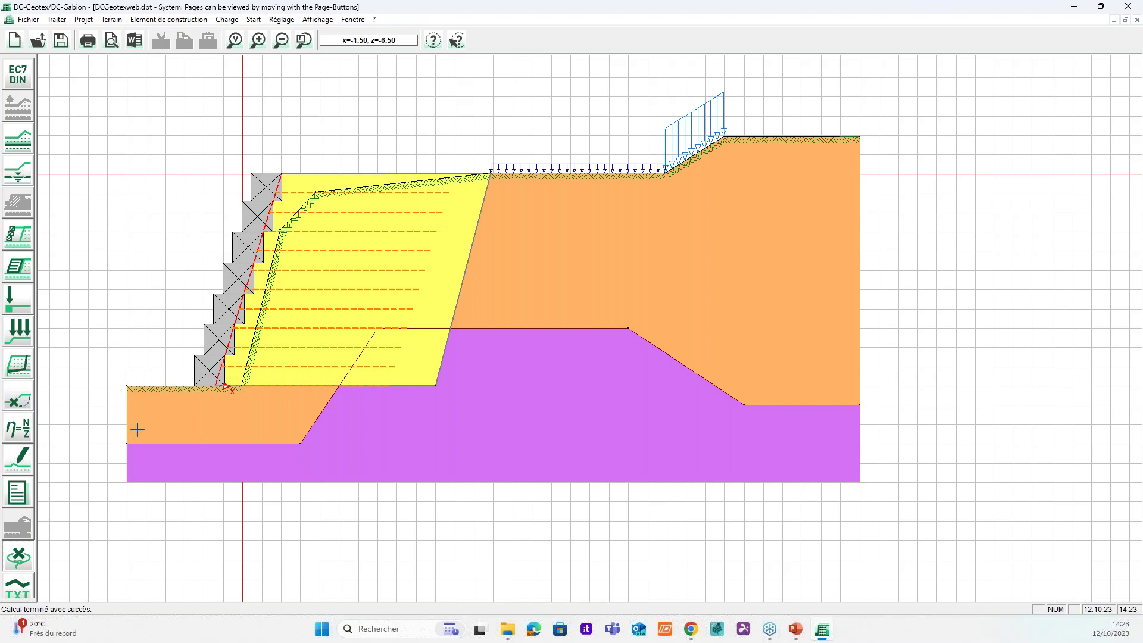
# Step: Display the graphical results for load case CH1 at the proposed scales and examine the section and the internal force diagrams
pyautogui.click(22, 469)
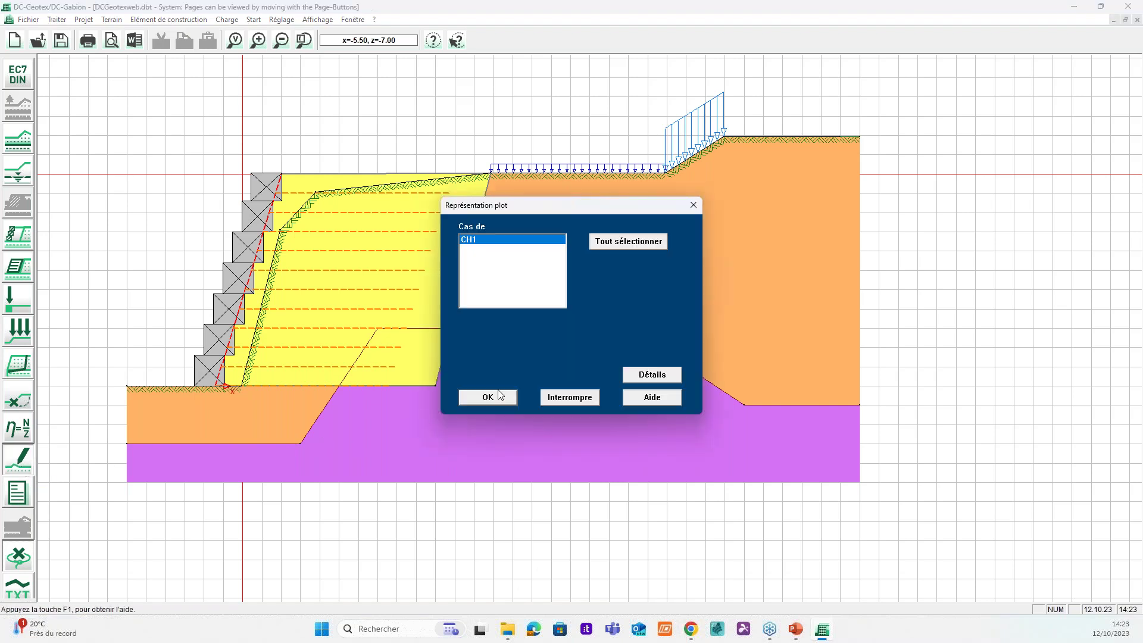
pyautogui.click(488, 397)
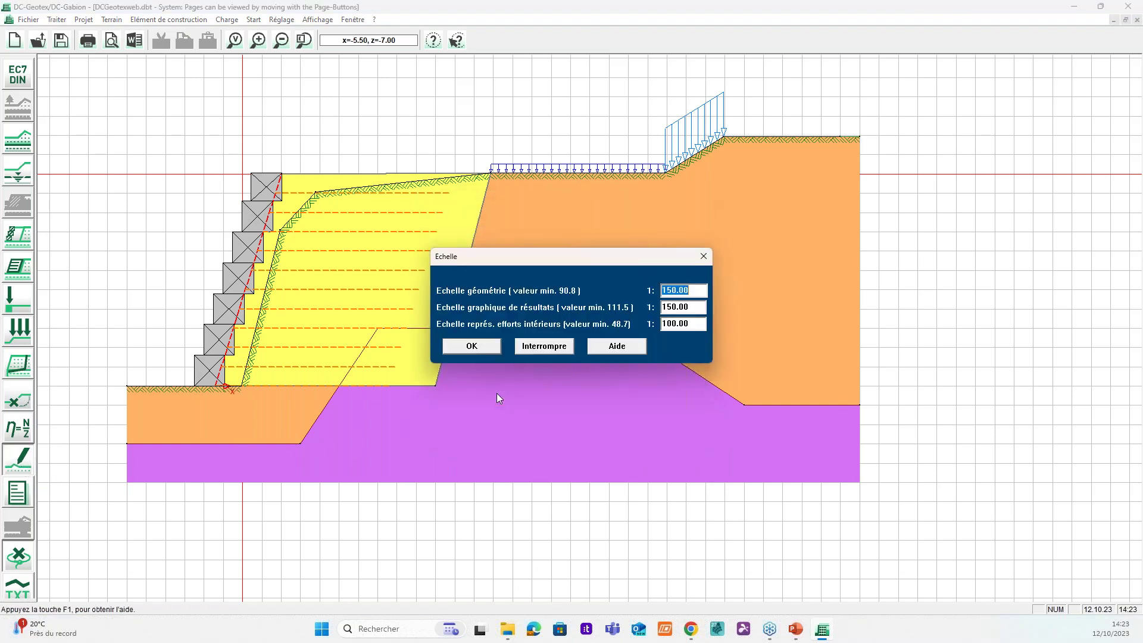
pyautogui.click(486, 349)
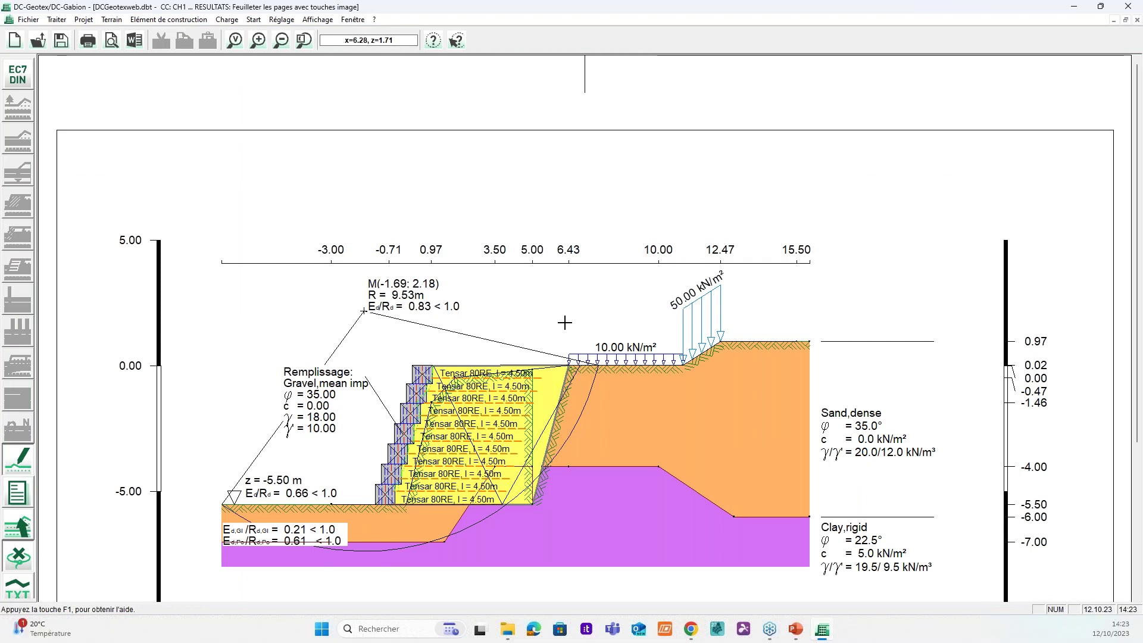
pyautogui.scroll(-6, 564, 323)
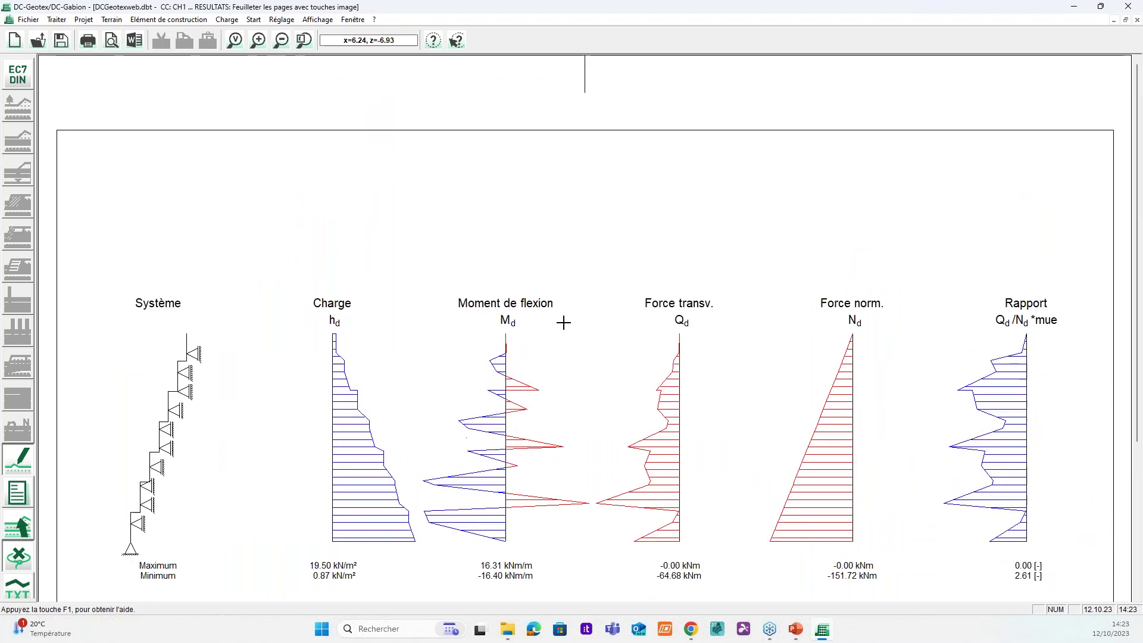
pyautogui.scroll(-1, 452, 298)
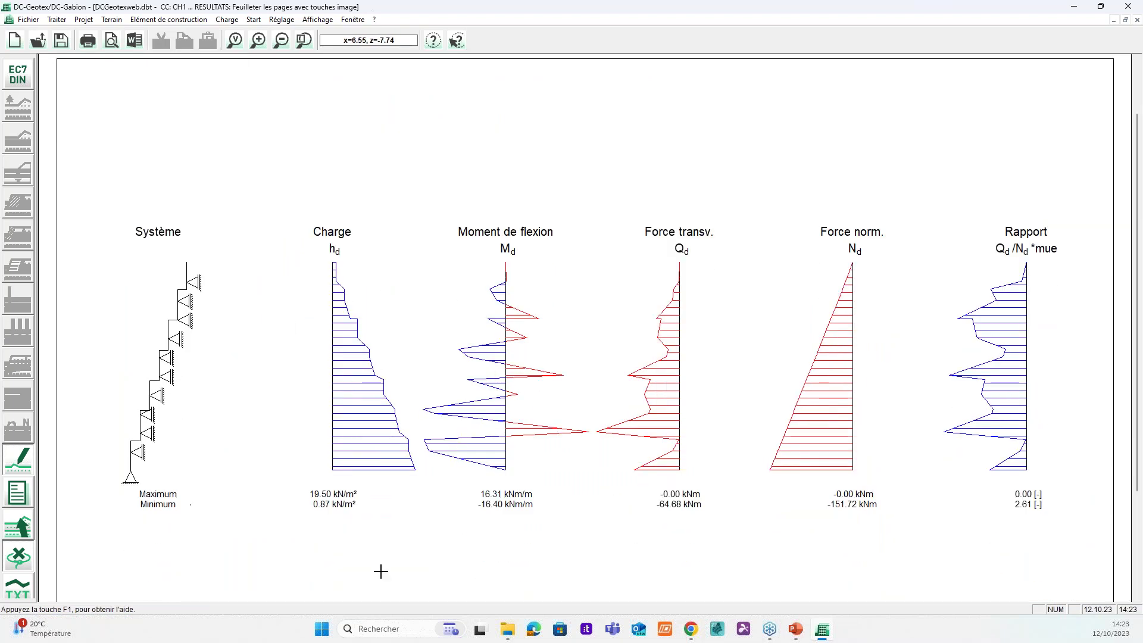
pyautogui.scroll(-2, 202, 439)
pyautogui.scroll(5, 208, 432)
pyautogui.scroll(-1, 210, 428)
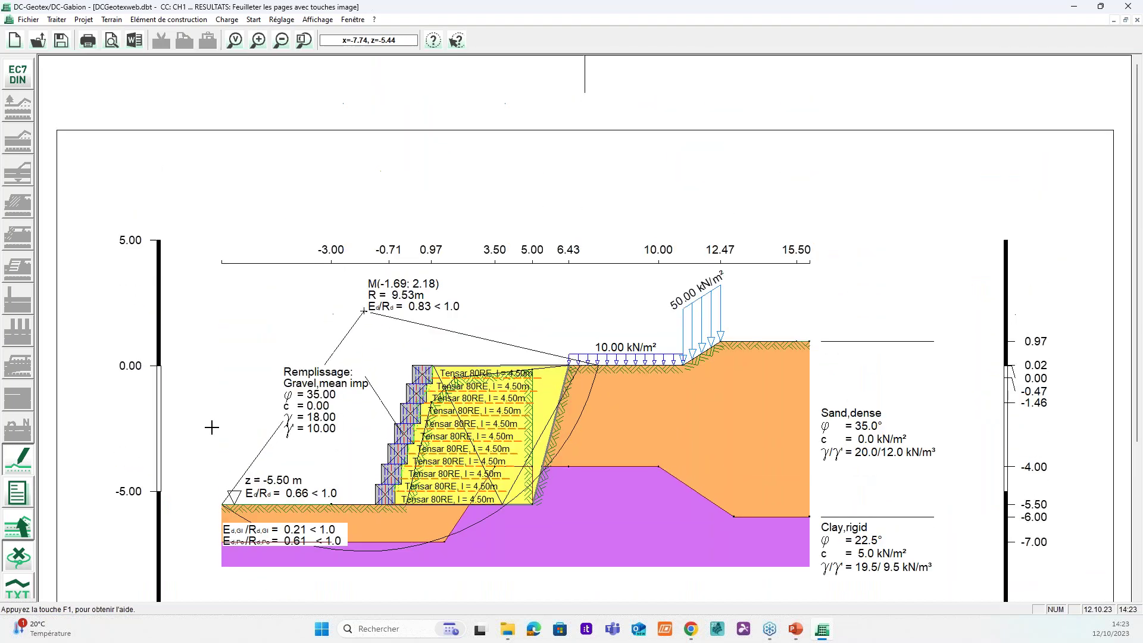
pyautogui.press('Escape')
# Step: Open the text report and review the soil parameters, layer boundaries, gabion facing, loads and partial safety coefficients
pyautogui.click(18, 494)
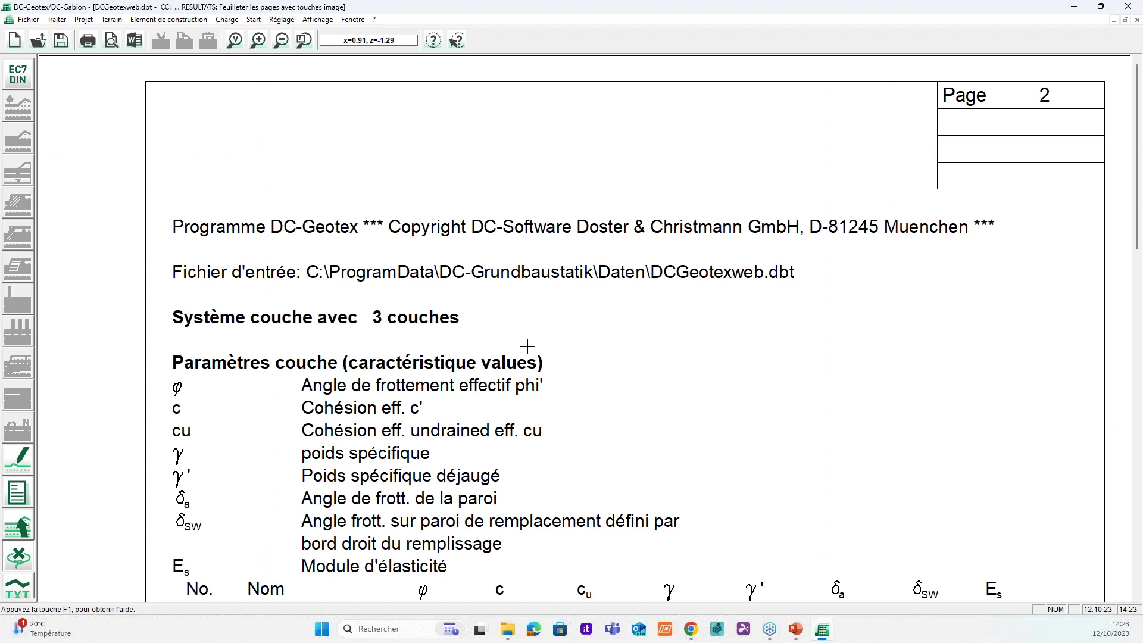
pyautogui.scroll(-2, 525, 346)
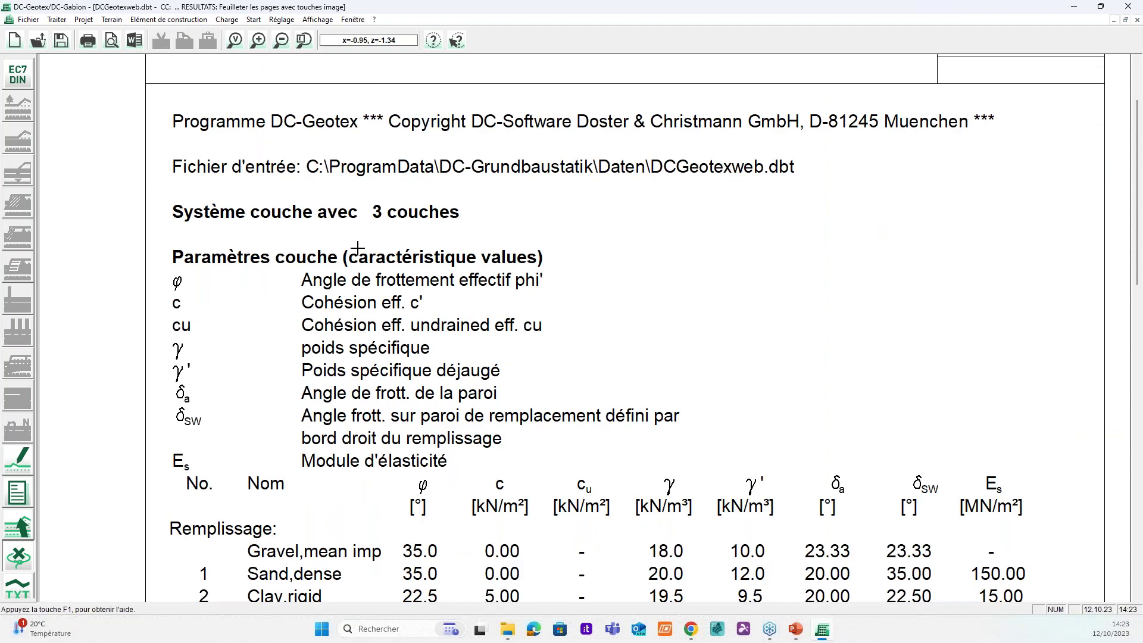
pyautogui.click(281, 42)
pyautogui.scroll(-10, 534, 210)
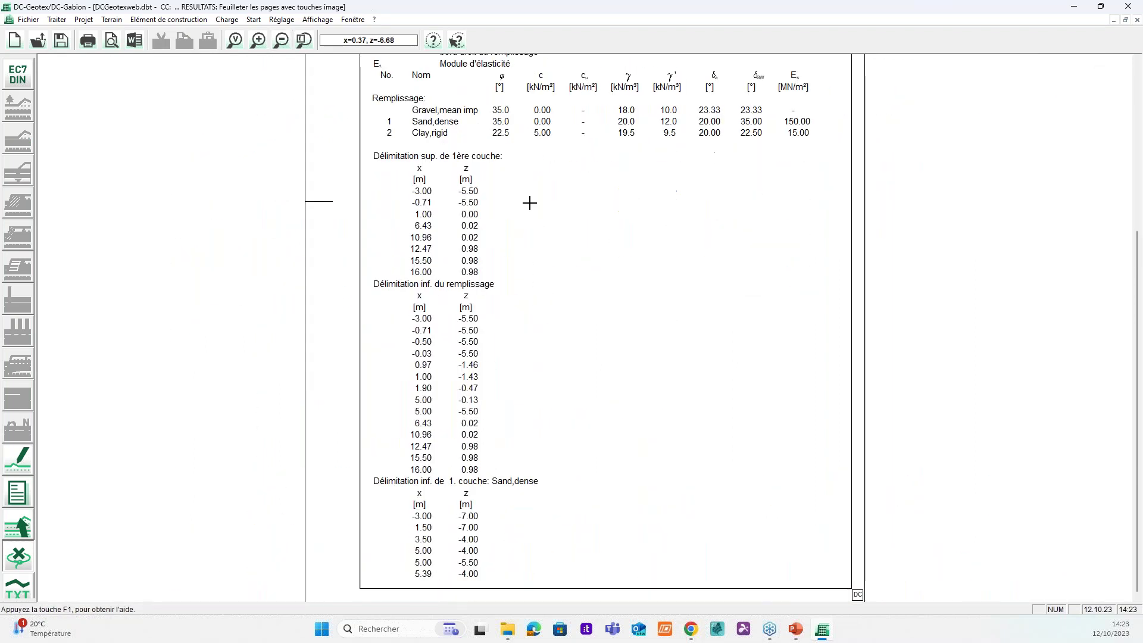
pyautogui.scroll(2, 536, 212)
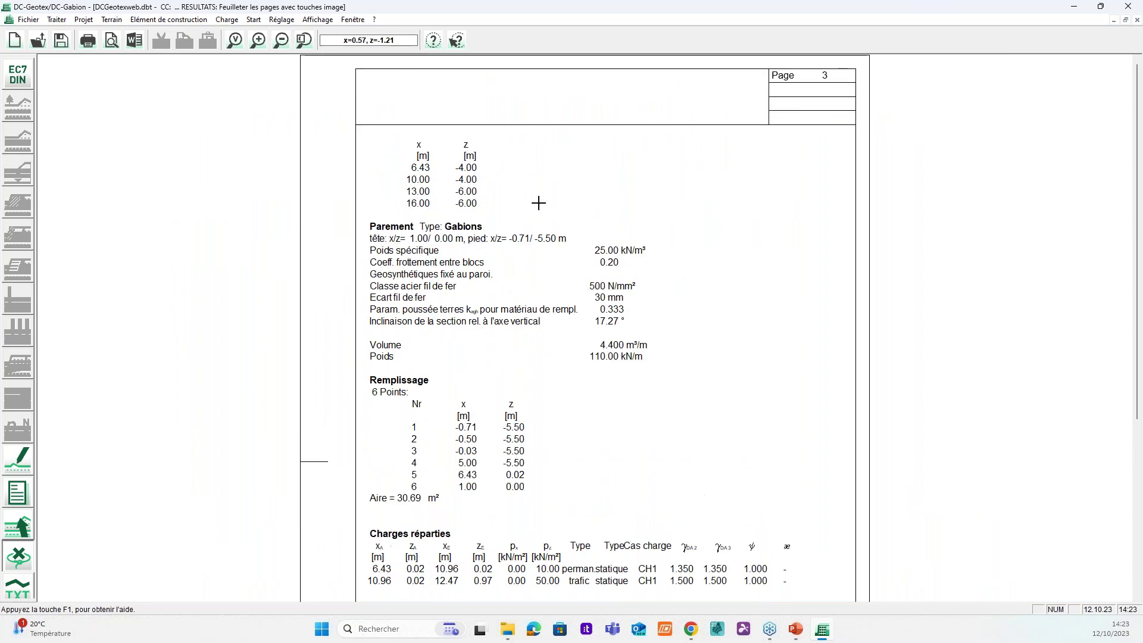
pyautogui.scroll(-4, 733, 375)
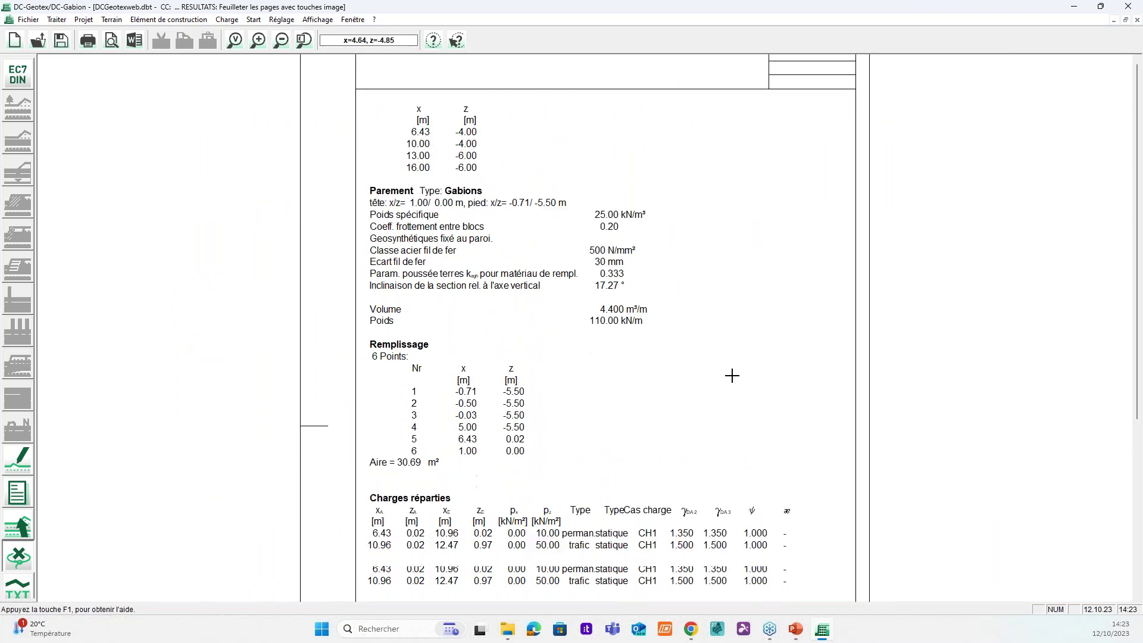
pyautogui.scroll(-10, 734, 363)
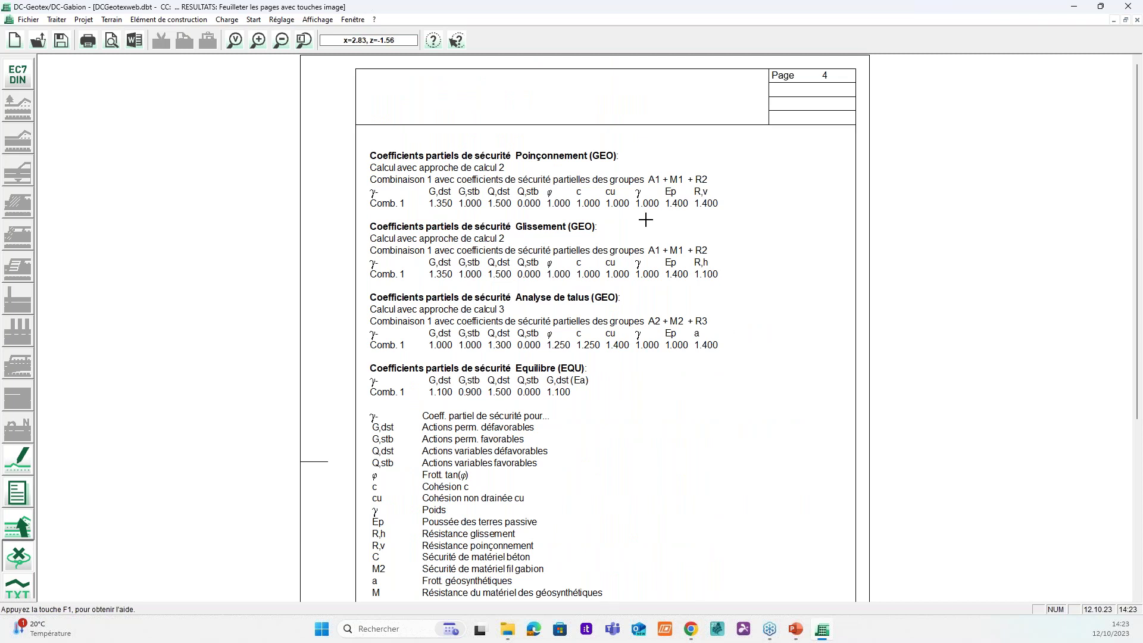
pyautogui.scroll(-8, 646, 220)
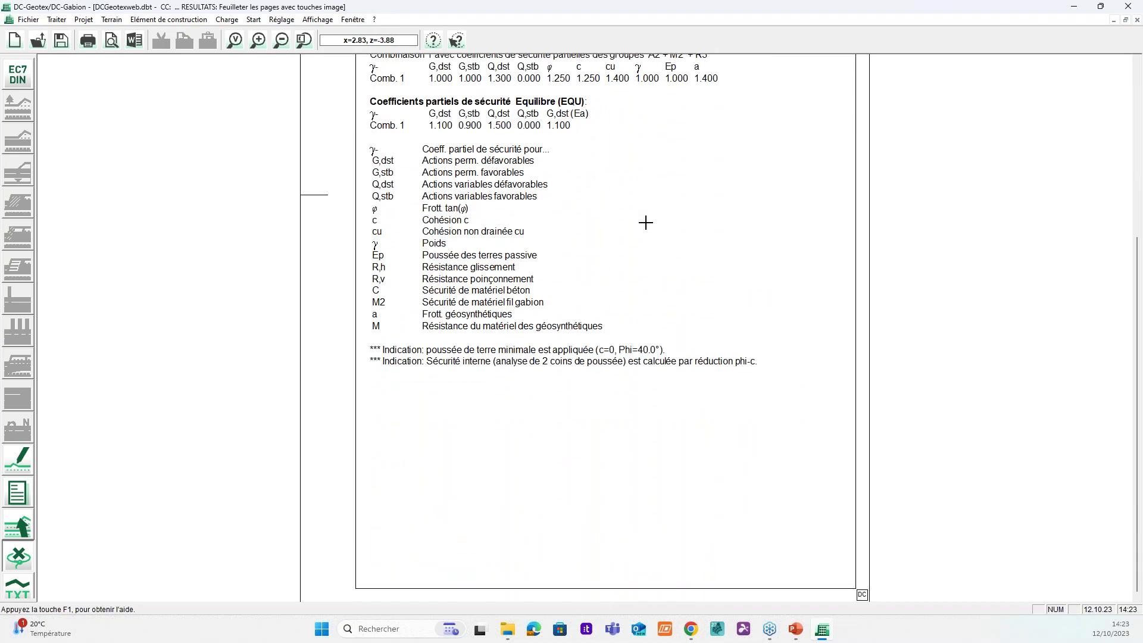
# Step: Examine the report's CH1 verifications of internal stability, geosynthetic pull-out, sliding, settlement and punching resistance
pyautogui.scroll(-5, 646, 222)
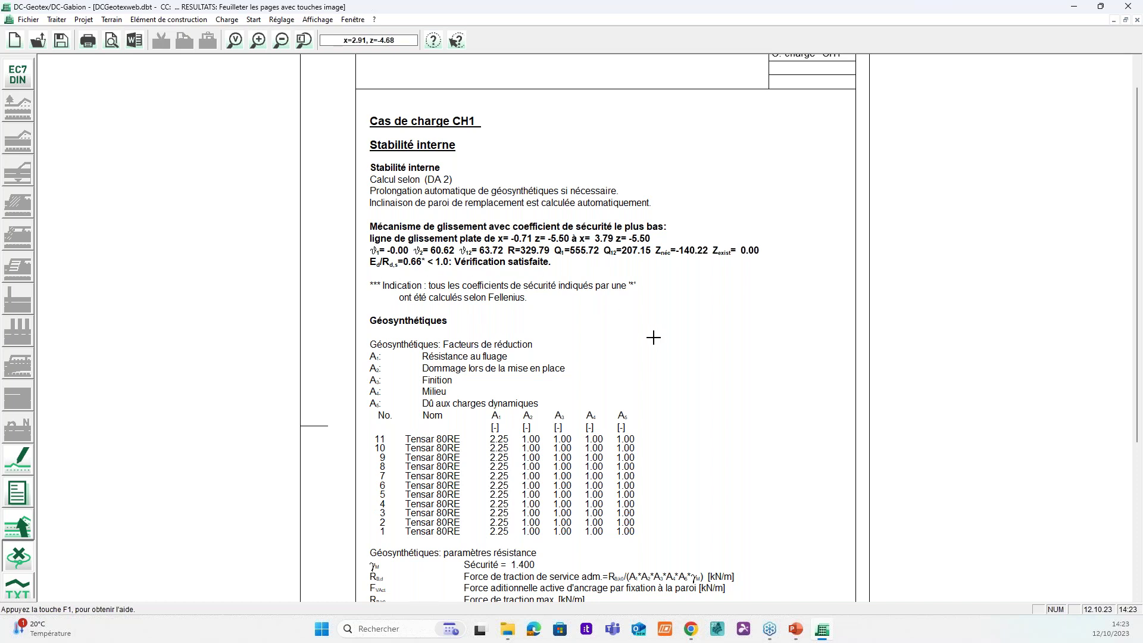
pyautogui.scroll(-3, 654, 345)
pyautogui.scroll(-3, 653, 345)
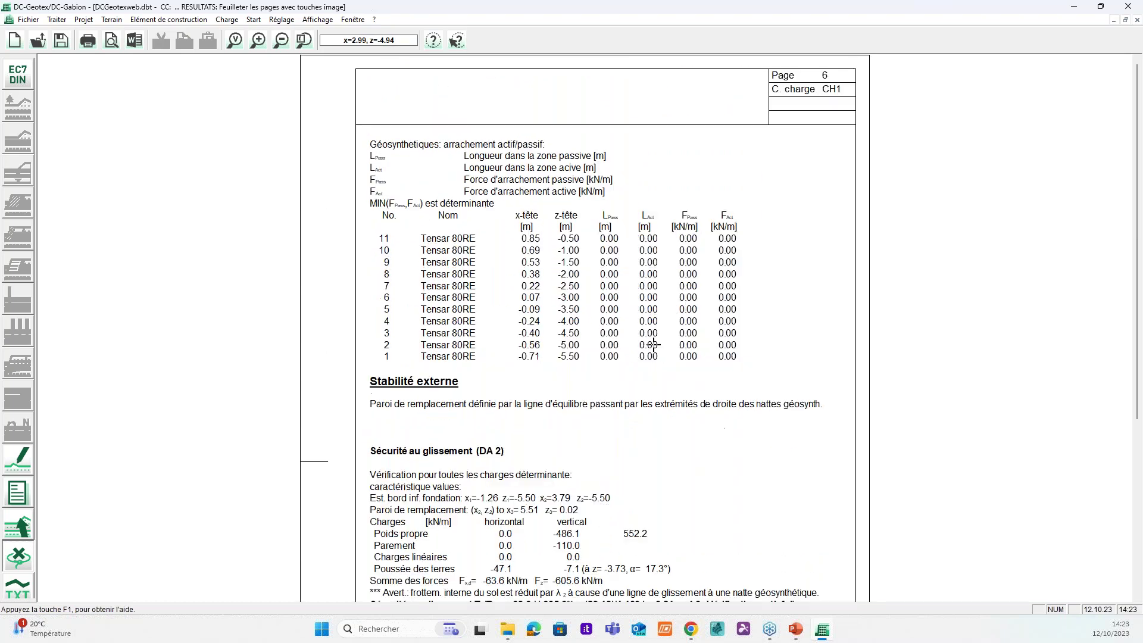
pyautogui.scroll(-5, 654, 345)
pyautogui.scroll(-6, 665, 387)
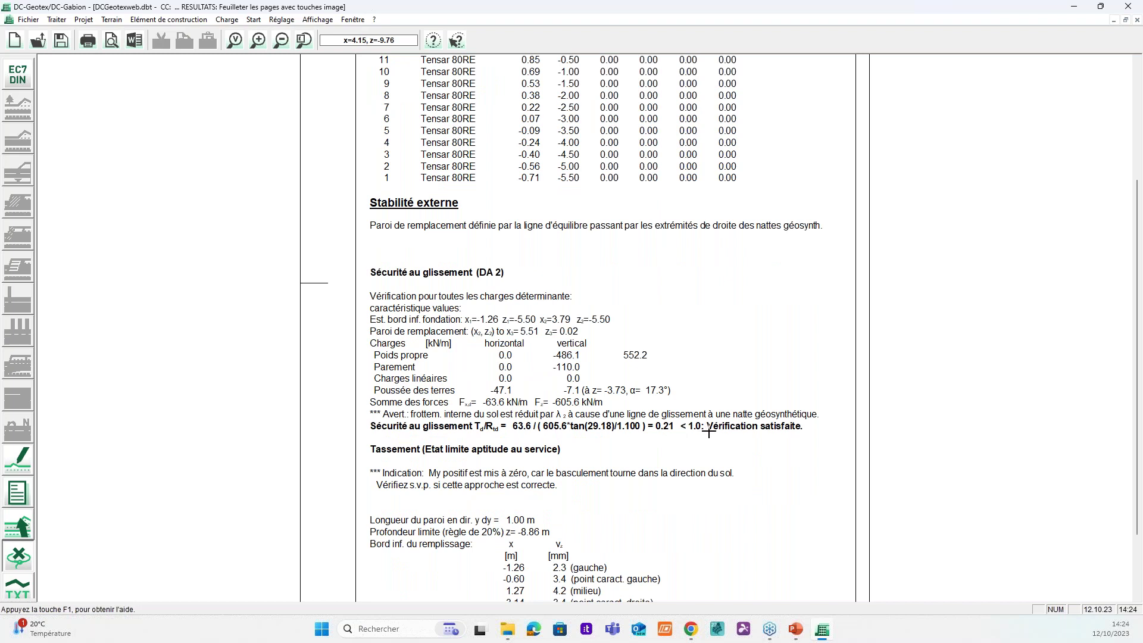
pyautogui.scroll(2, 709, 433)
pyautogui.press('pagedown')
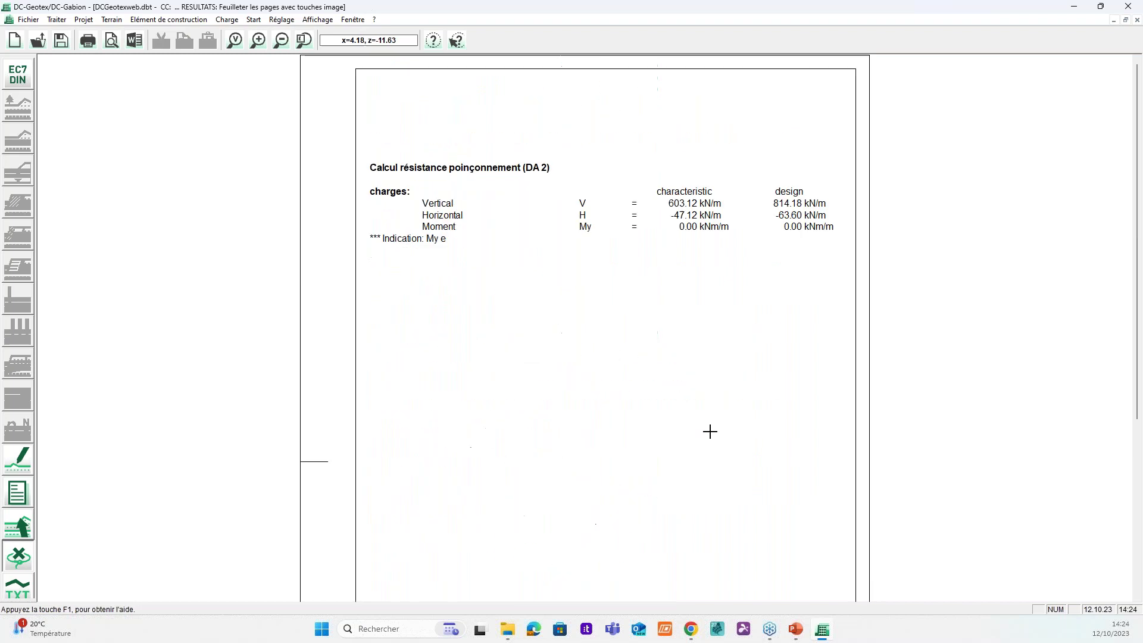
pyautogui.press('pageup')
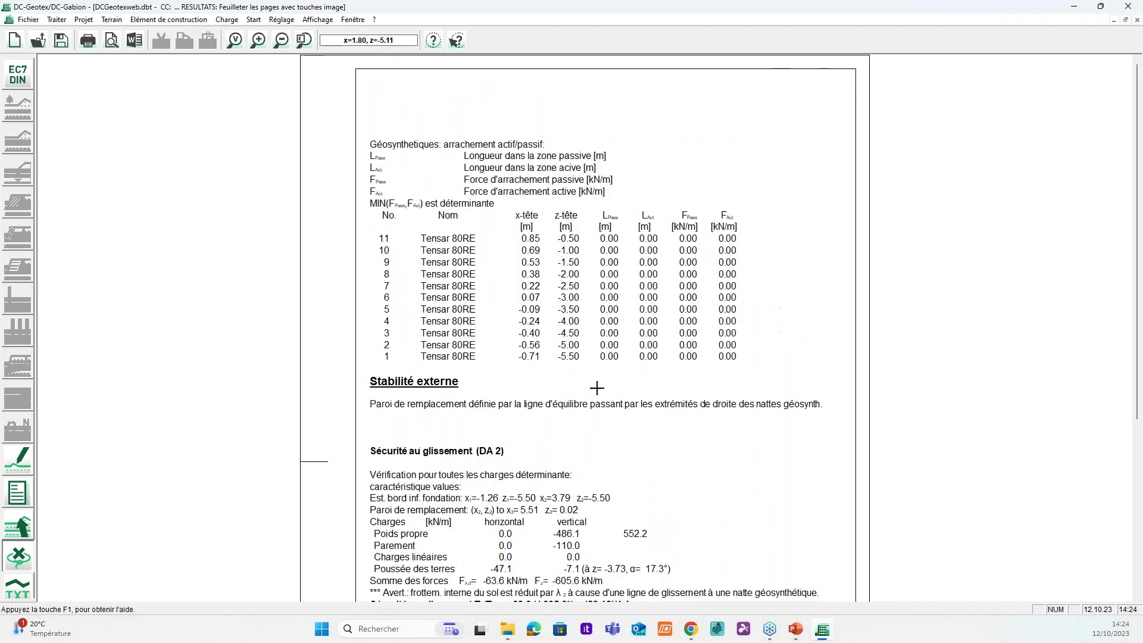
# Step: Examine the report's sliding safety, settlement, punching resistance and CH1 slope stability verifications
pyautogui.scroll(-9, 597, 389)
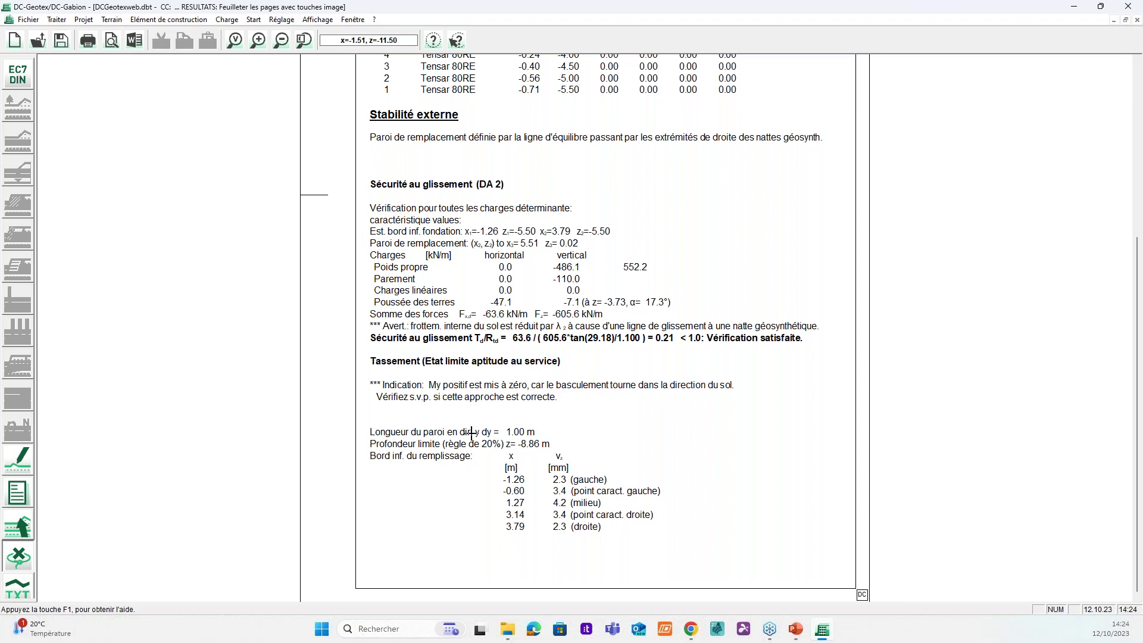
pyautogui.press('pagedown')
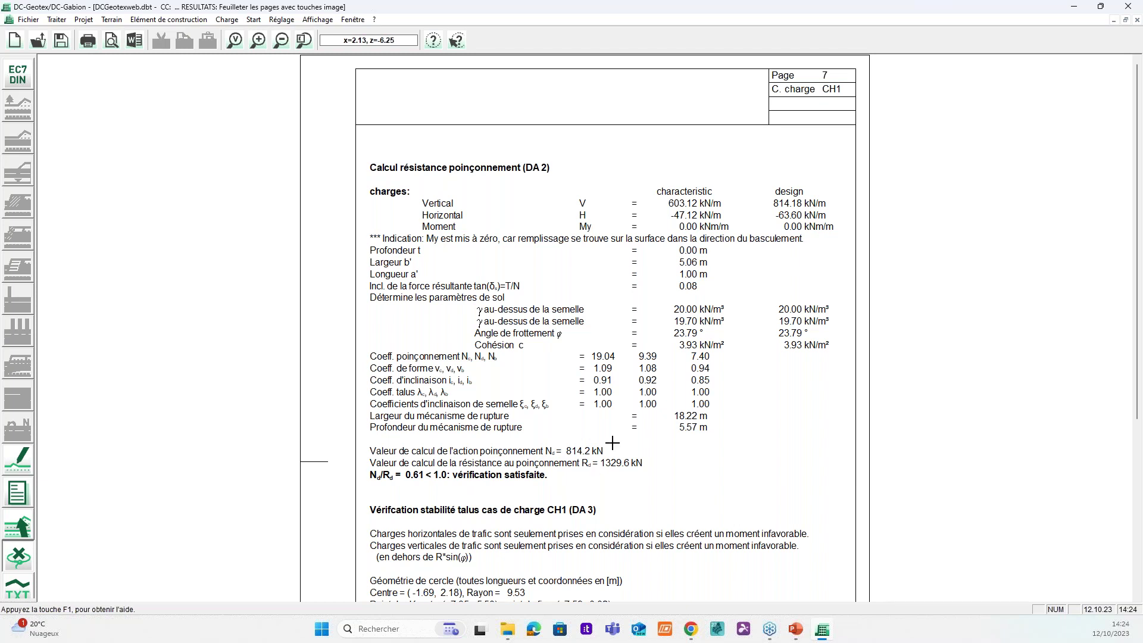
pyautogui.scroll(-6, 613, 443)
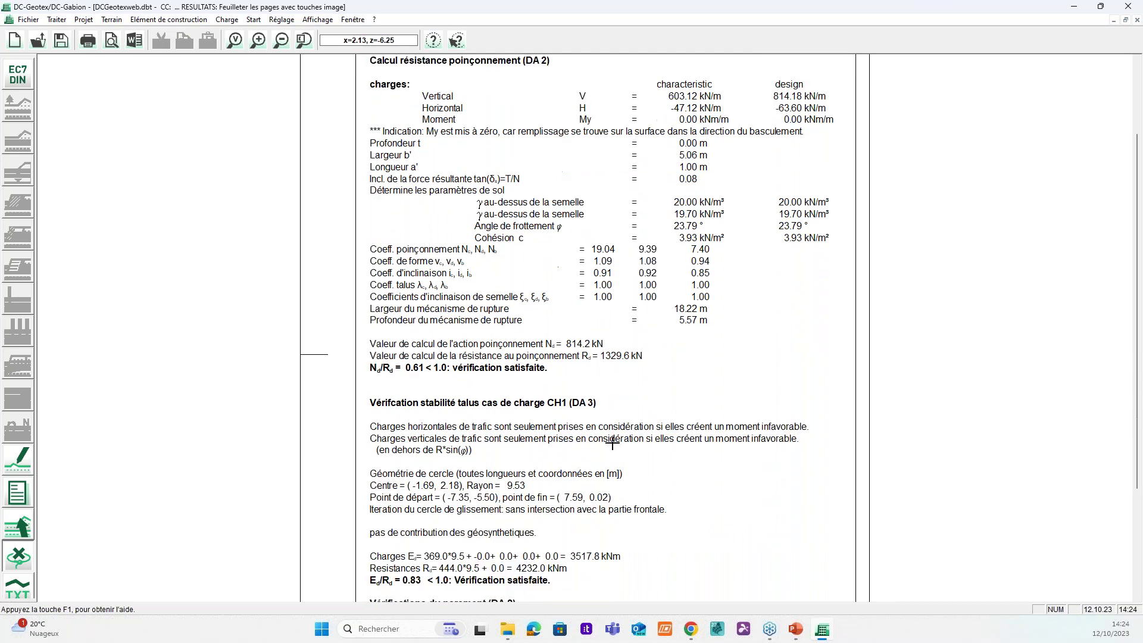
pyautogui.scroll(-3, 612, 443)
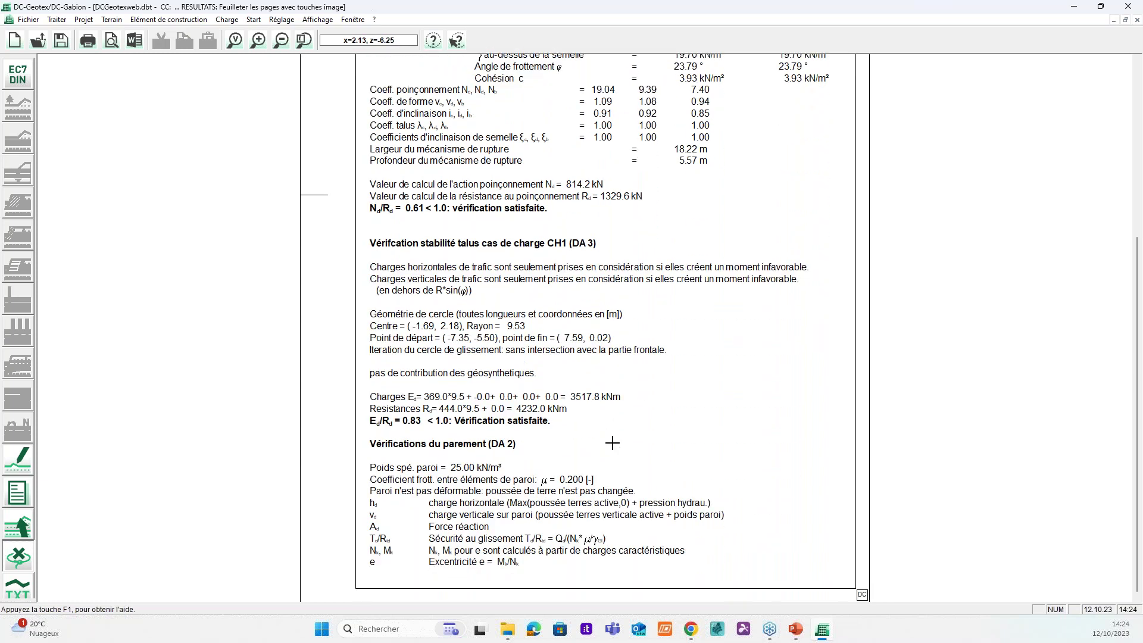
pyautogui.scroll(1, 570, 354)
pyautogui.scroll(-2, 635, 429)
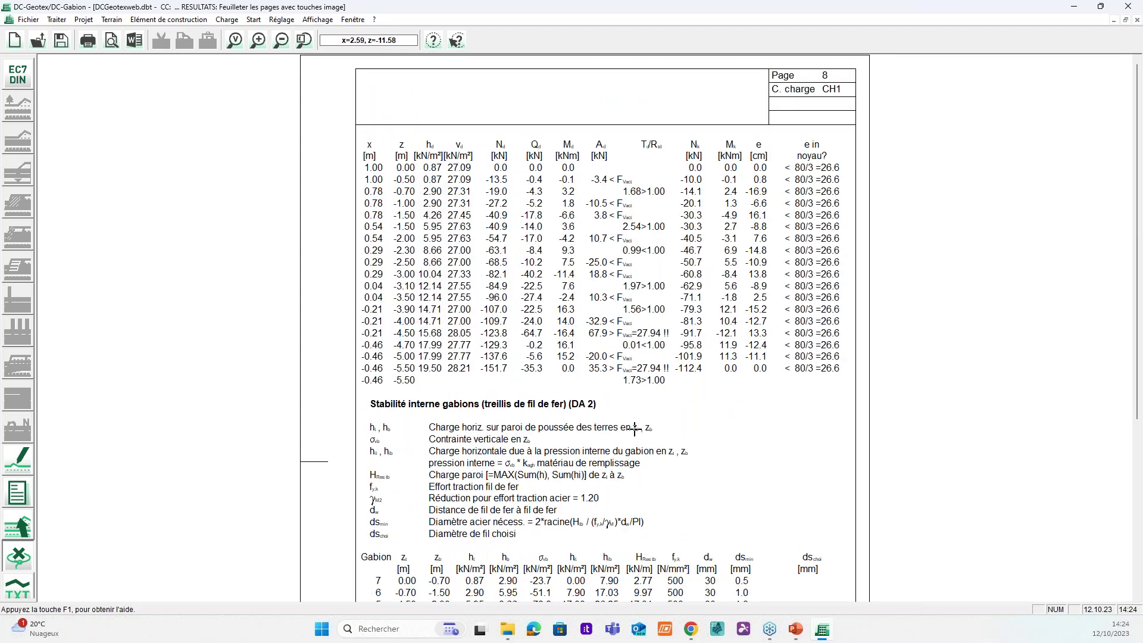
# Step: Examine the facing verification parameters, the section-by-section force table and the internal stability of the gabion wire mesh
pyautogui.scroll(1, 635, 430)
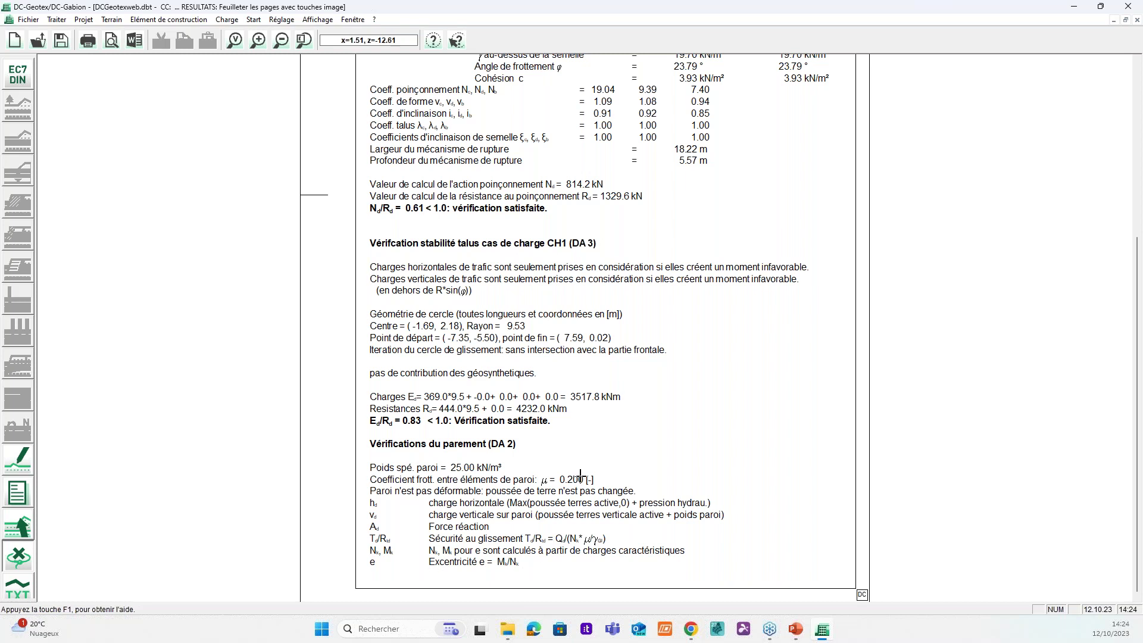
pyautogui.scroll(-1, 581, 477)
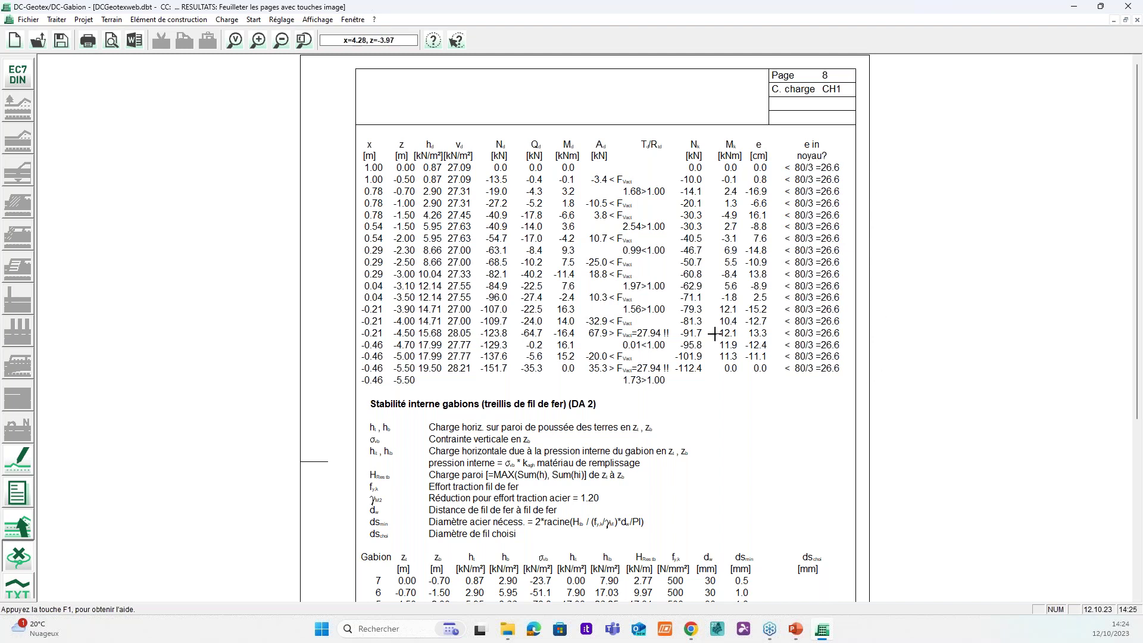
pyautogui.scroll(-4, 715, 335)
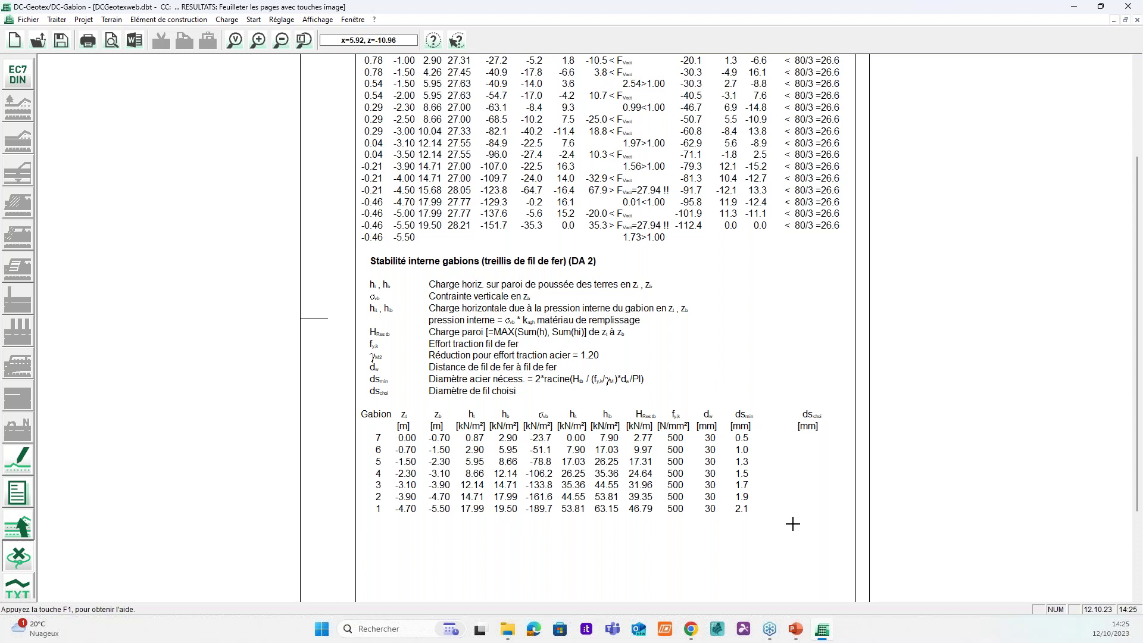
pyautogui.scroll(-5, 771, 454)
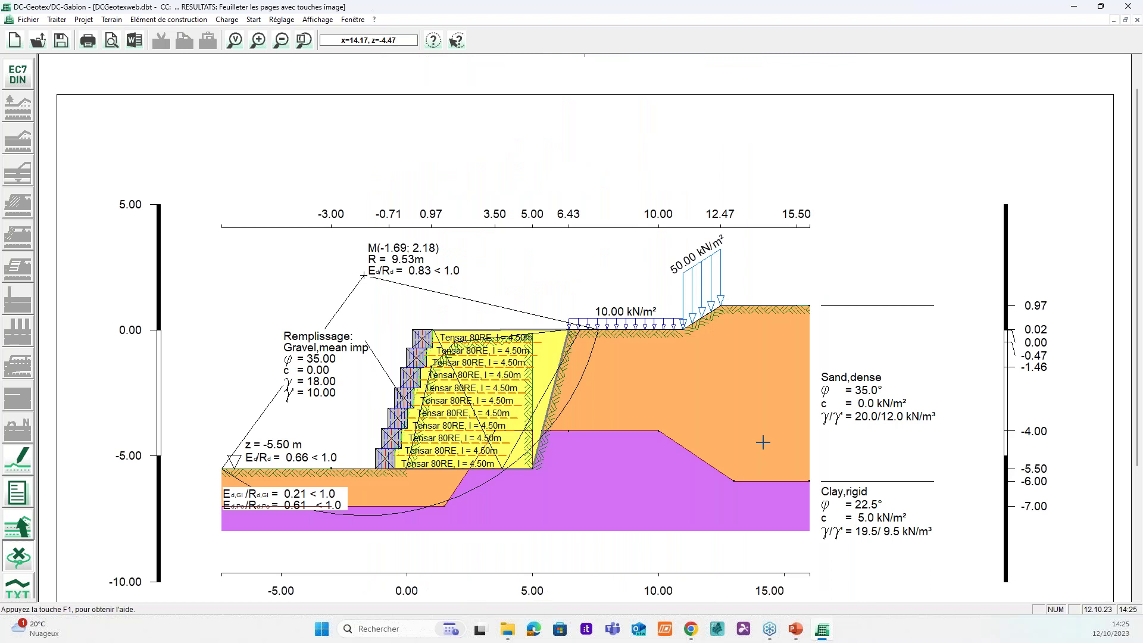
# Step: Enlarge the gabion facing and geosynthetic layers in the CH1 section drawing for inspection, restoring the full page view at the end
pyautogui.click(306, 46)
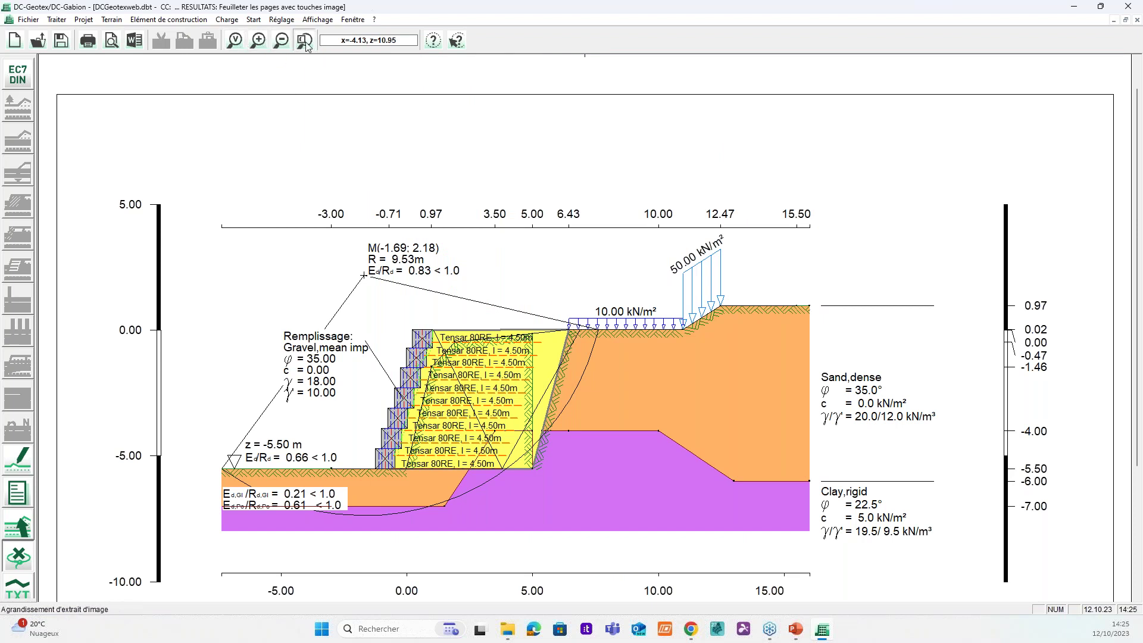
pyautogui.moveTo(358, 318); pyautogui.dragTo(443, 478)
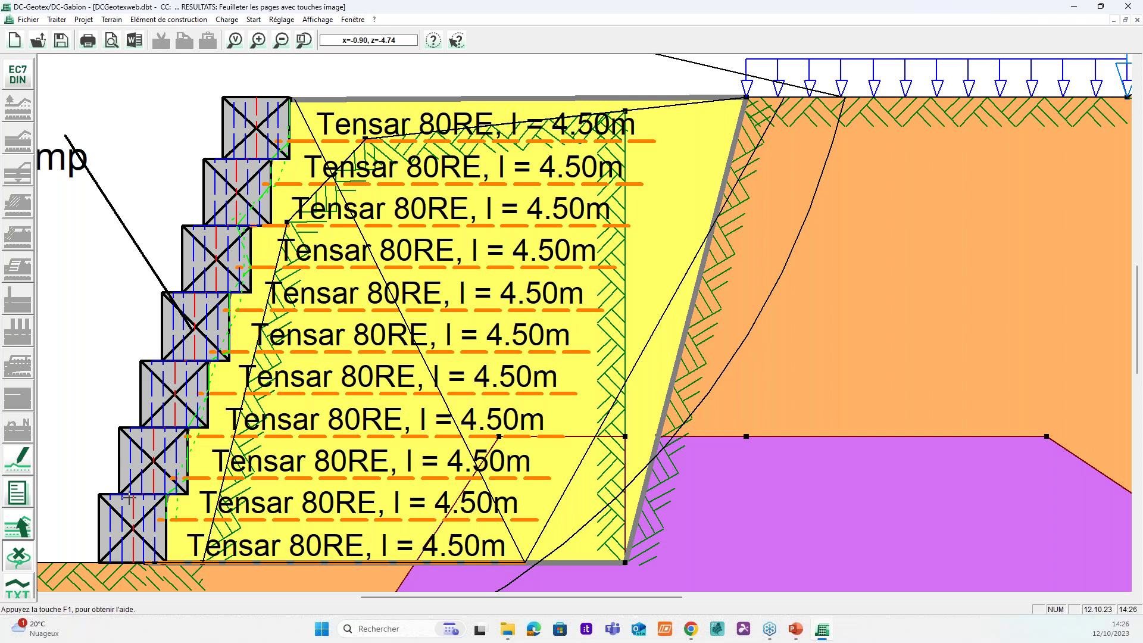
pyautogui.click(237, 41)
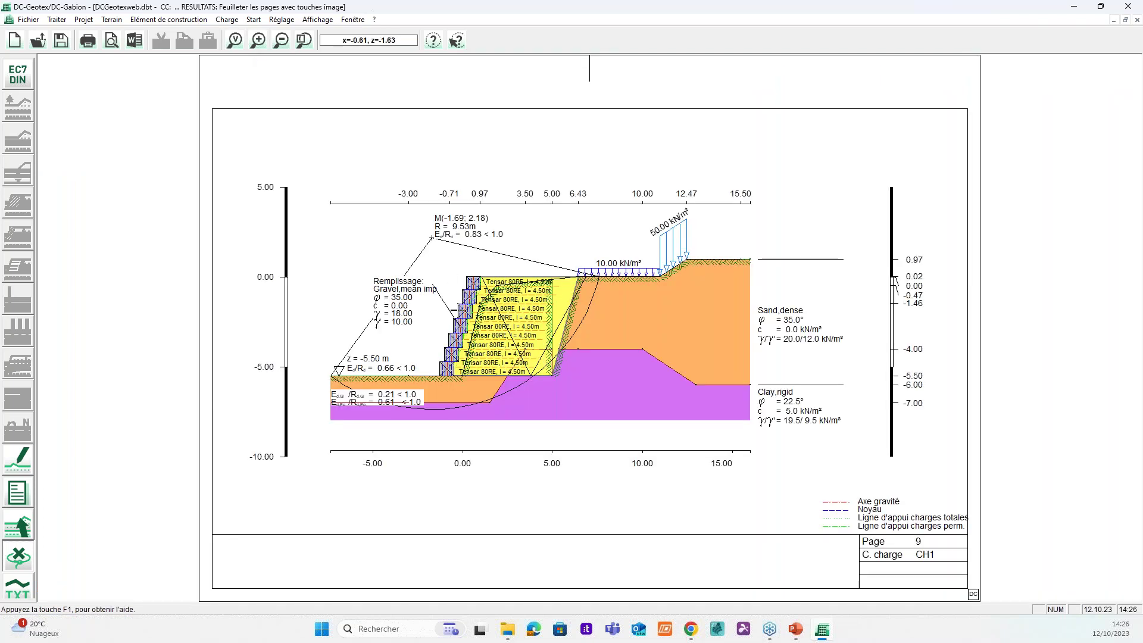
# Step: Read the report's summary of unsatisfied verifications and page back to the CH1 internal stability results
pyautogui.press('pagedown')
pyautogui.press('pagedown')
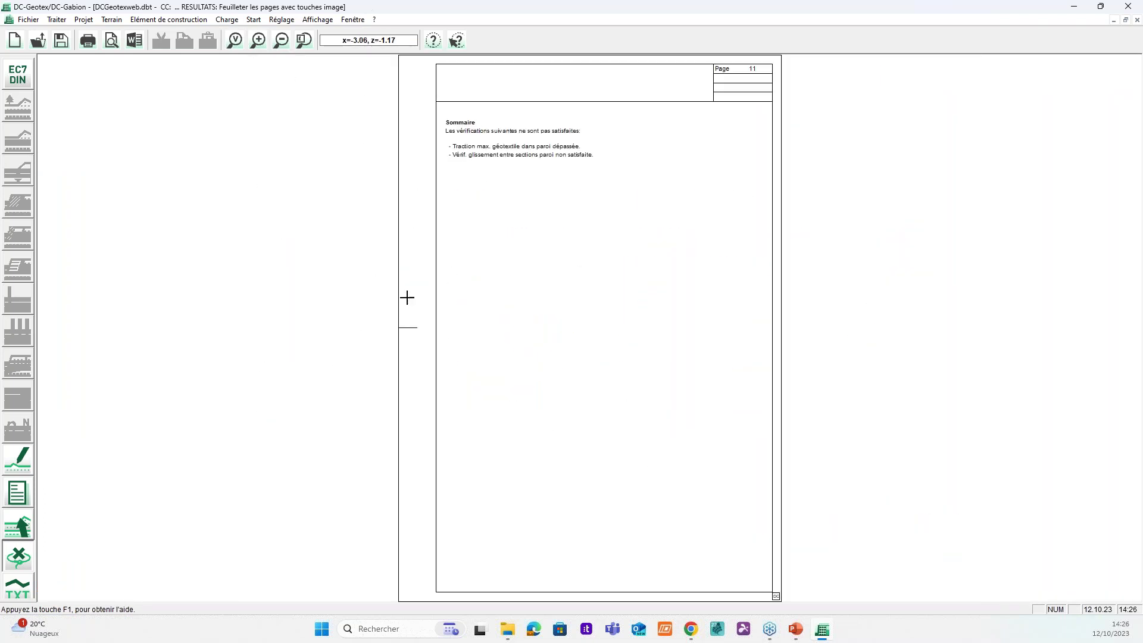
pyautogui.press('pageup')
pyautogui.press('pageup')
pyautogui.press('pageup')
pyautogui.press('pageup')
pyautogui.press('pageup')
pyautogui.press('pageup')
pyautogui.press('pageup')
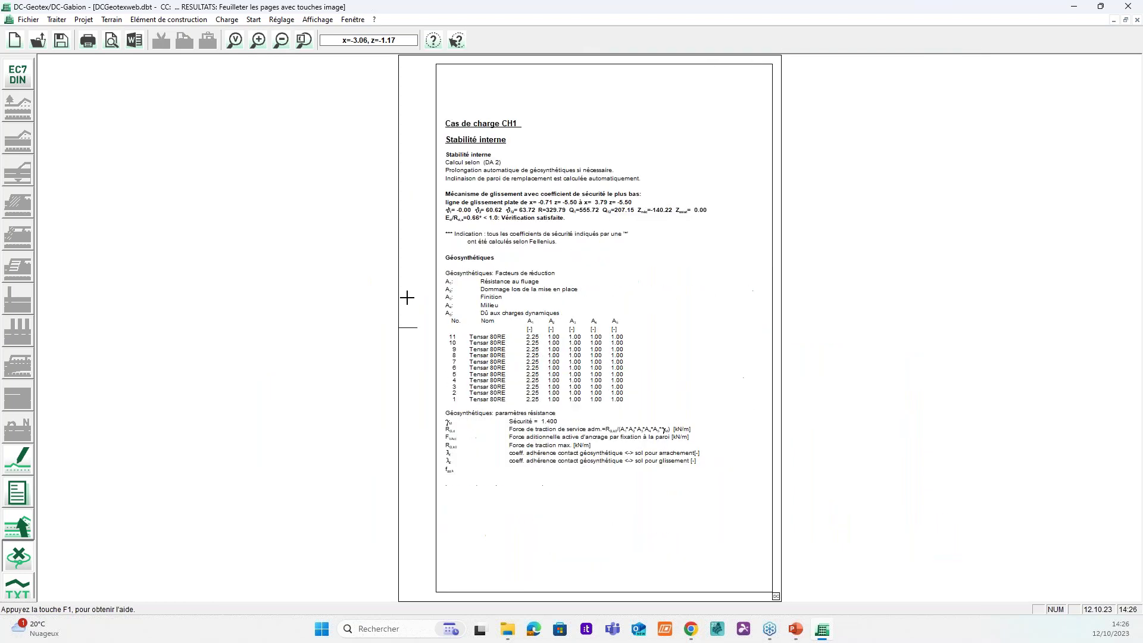
# Step: Return to the model and set the gabion facing's wall thickness to 1.5 m
pyautogui.click(15, 529)
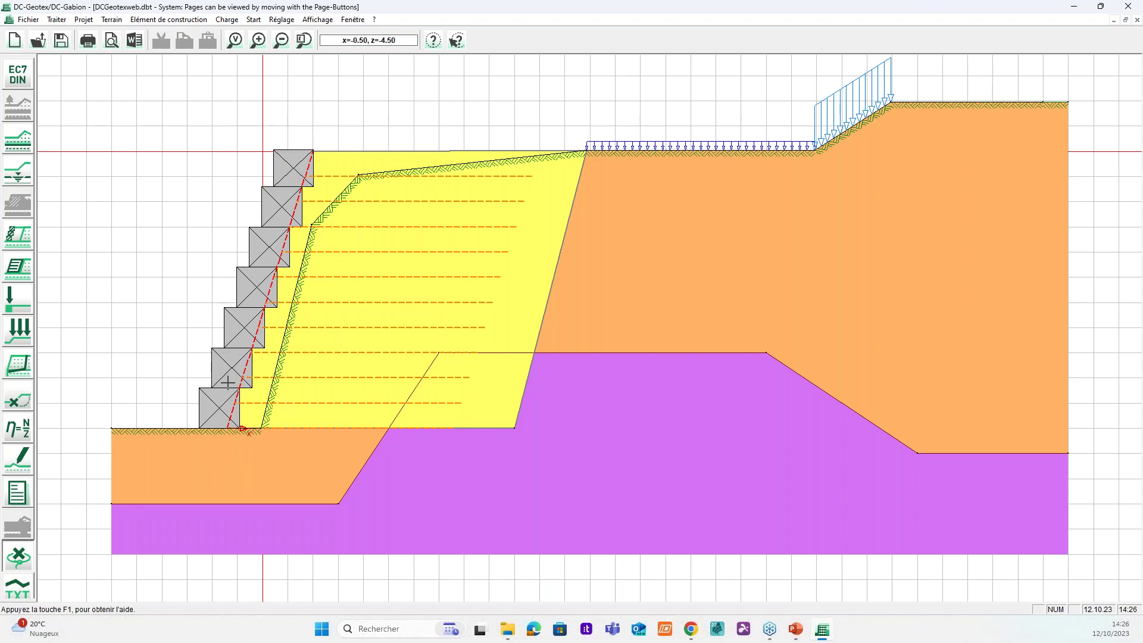
pyautogui.doubleClick(228, 372)
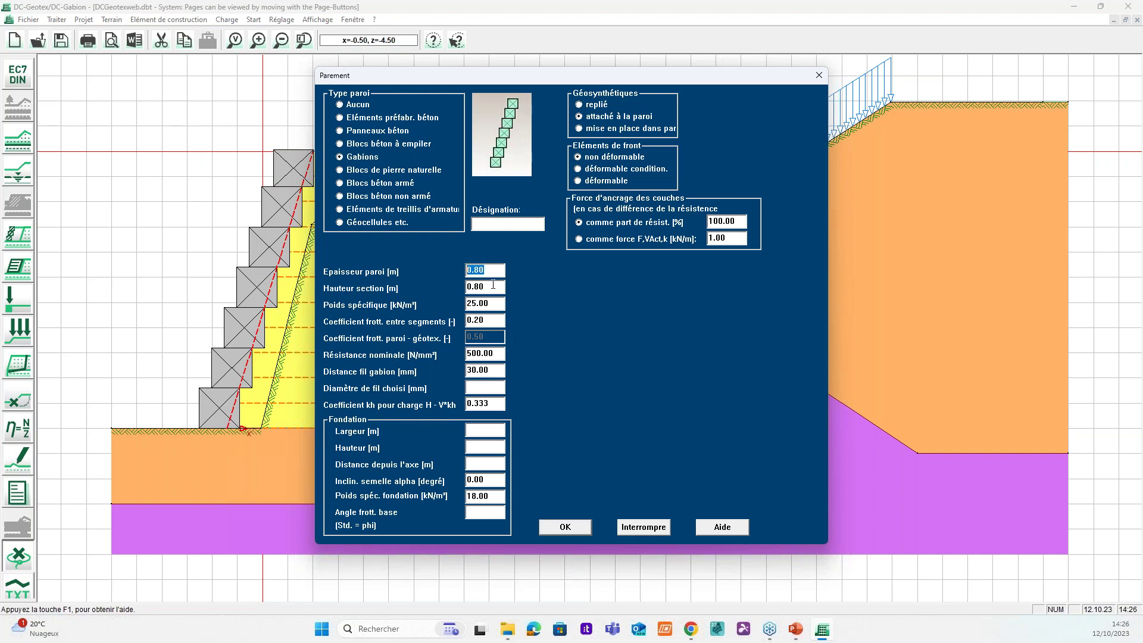
pyautogui.write('1.5')
pyautogui.press('Tab')
pyautogui.click(577, 526)
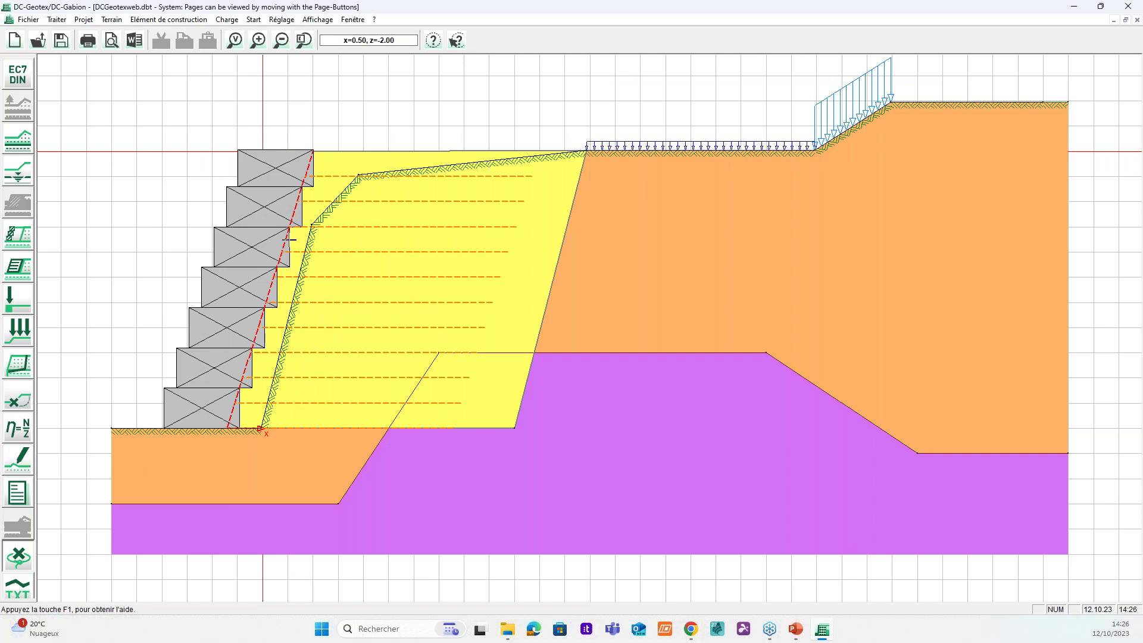
# Step: Recalculate the slope with the modified facing and display the text report at a readable scale
pyautogui.click(22, 438)
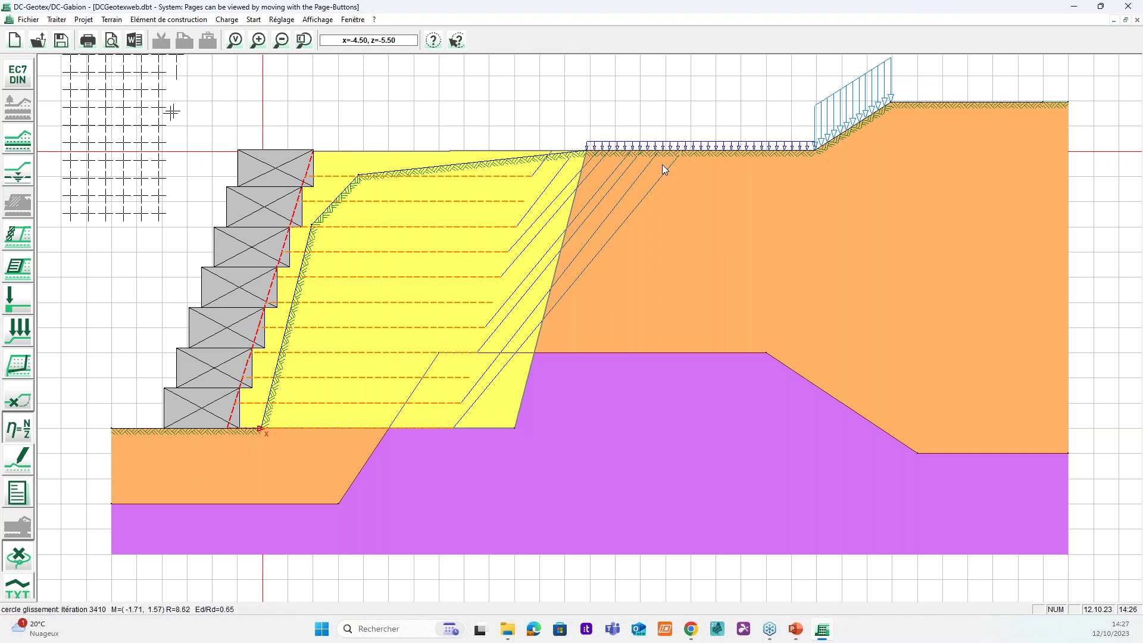
pyautogui.click(19, 497)
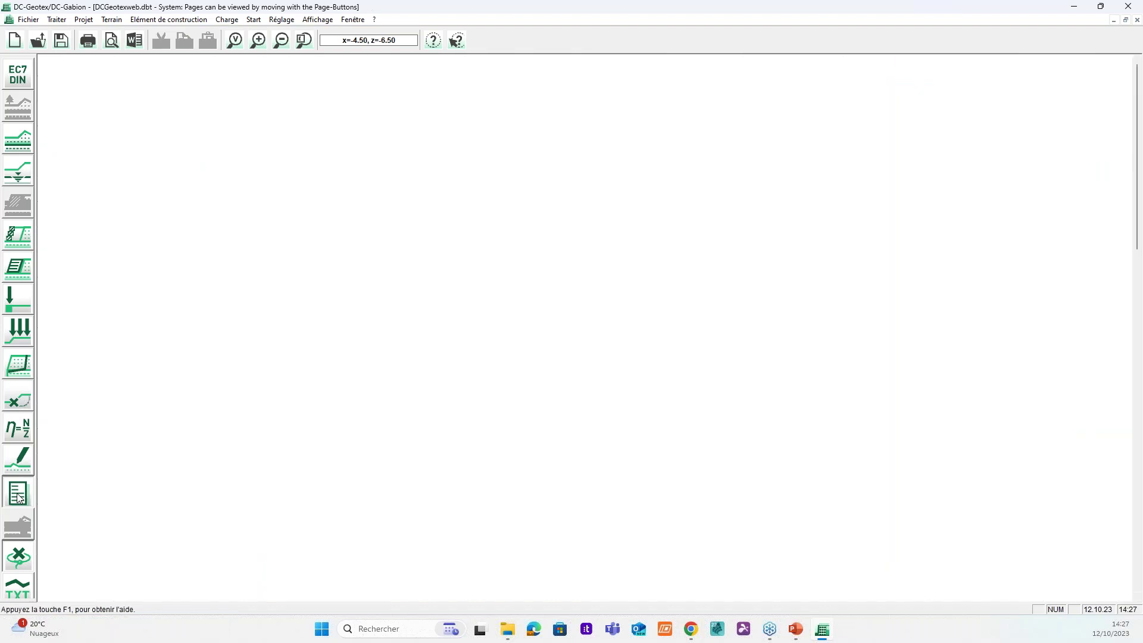
pyautogui.click(281, 40)
pyautogui.click(282, 40)
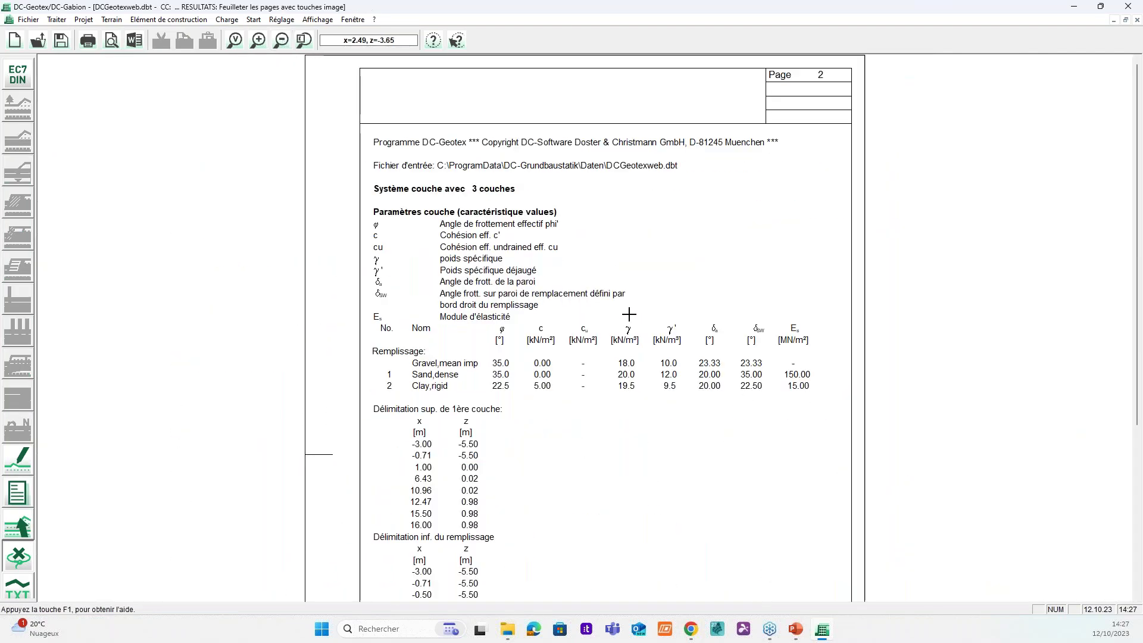
# Step: Examine the recalculated report from the soil data through the stability and facing verifications to the CH1 section drawing
pyautogui.scroll(-5, 632, 321)
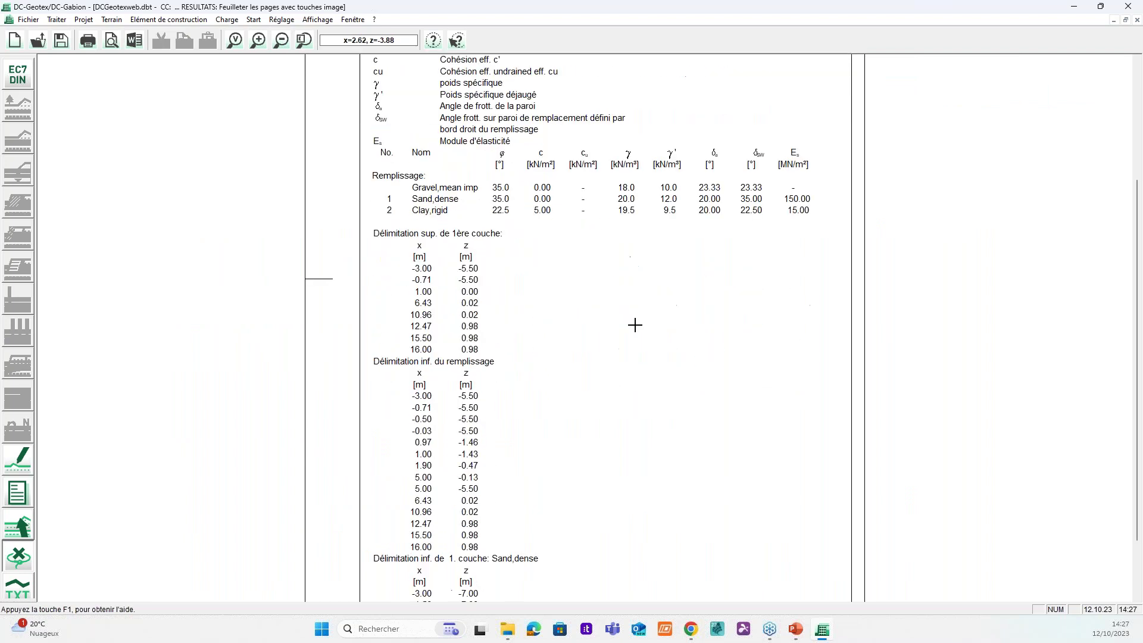
pyautogui.scroll(-5, 634, 328)
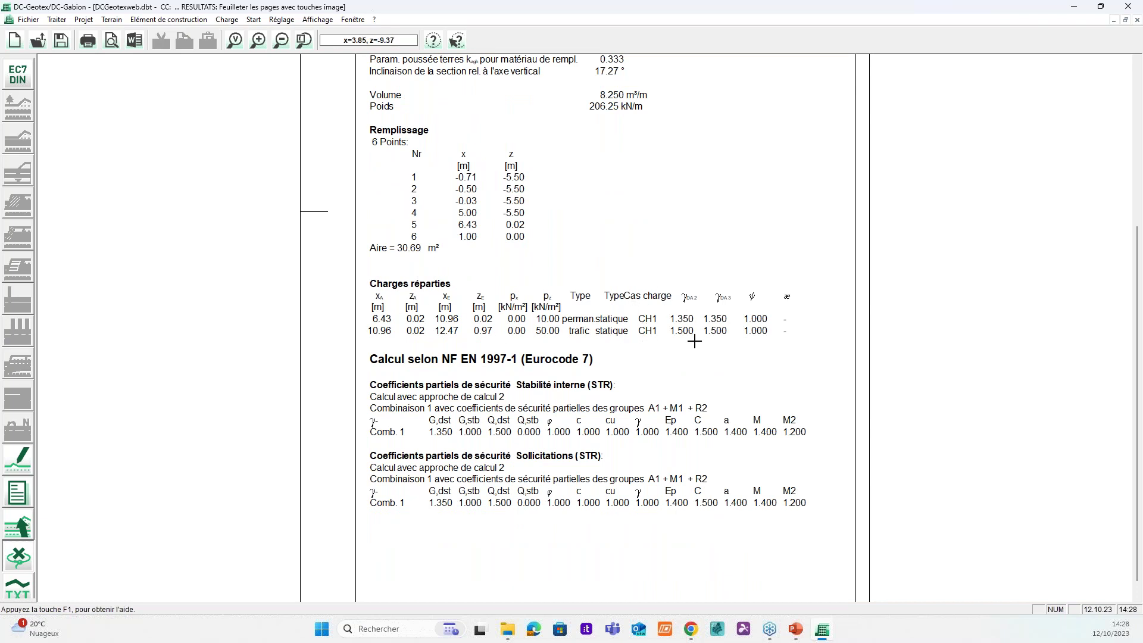
pyautogui.scroll(-10, 691, 340)
pyautogui.scroll(-10, 695, 340)
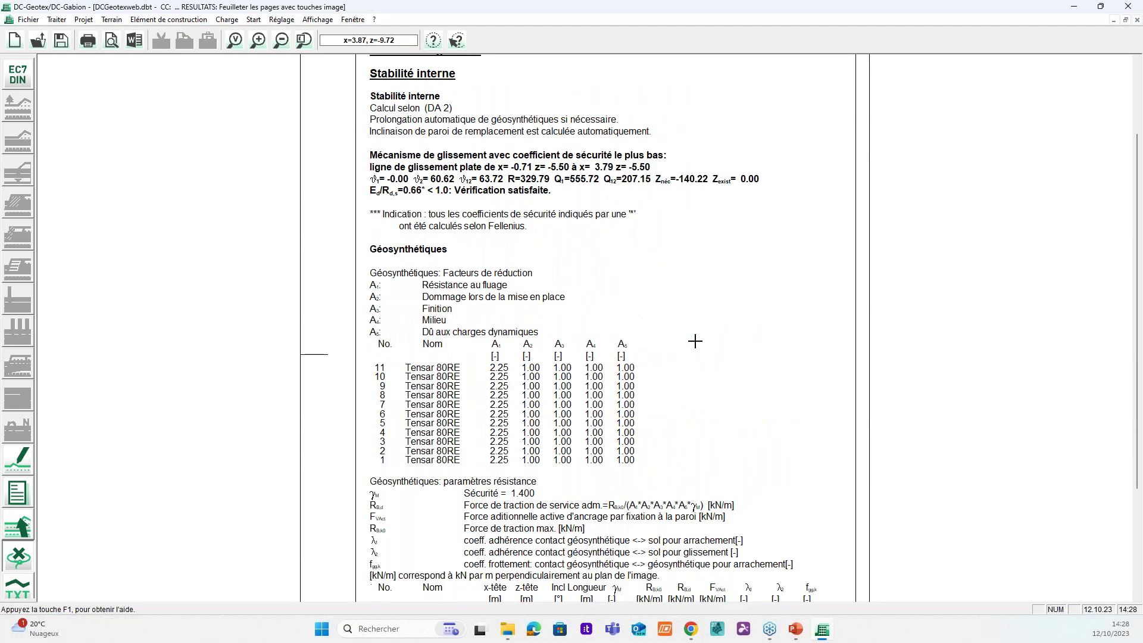
pyautogui.scroll(-10, 695, 341)
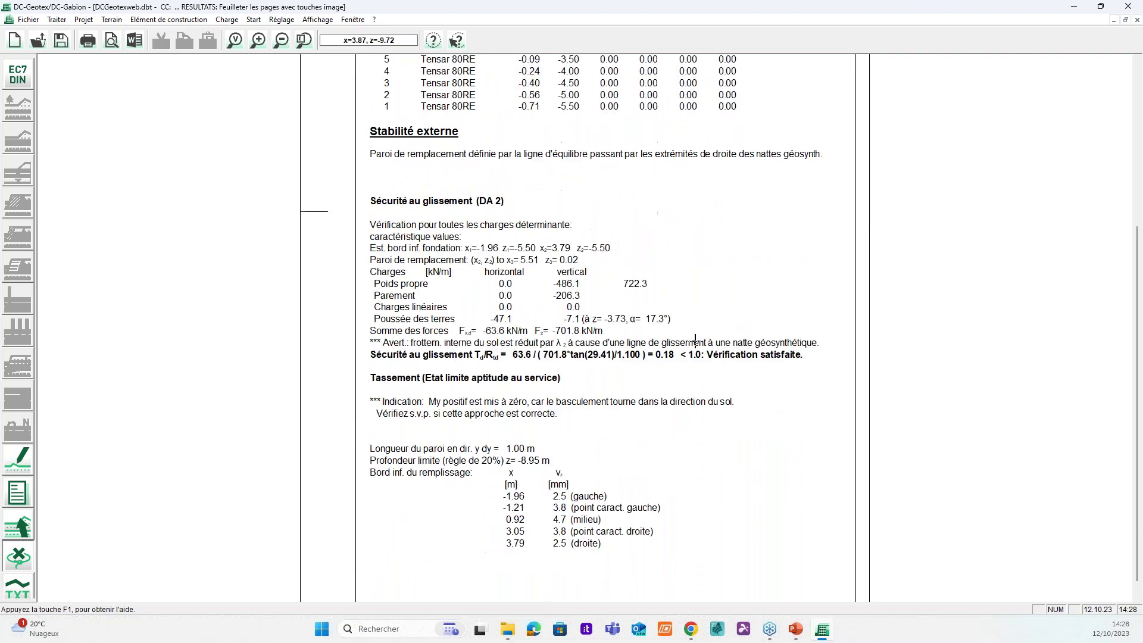
pyautogui.scroll(-10, 695, 341)
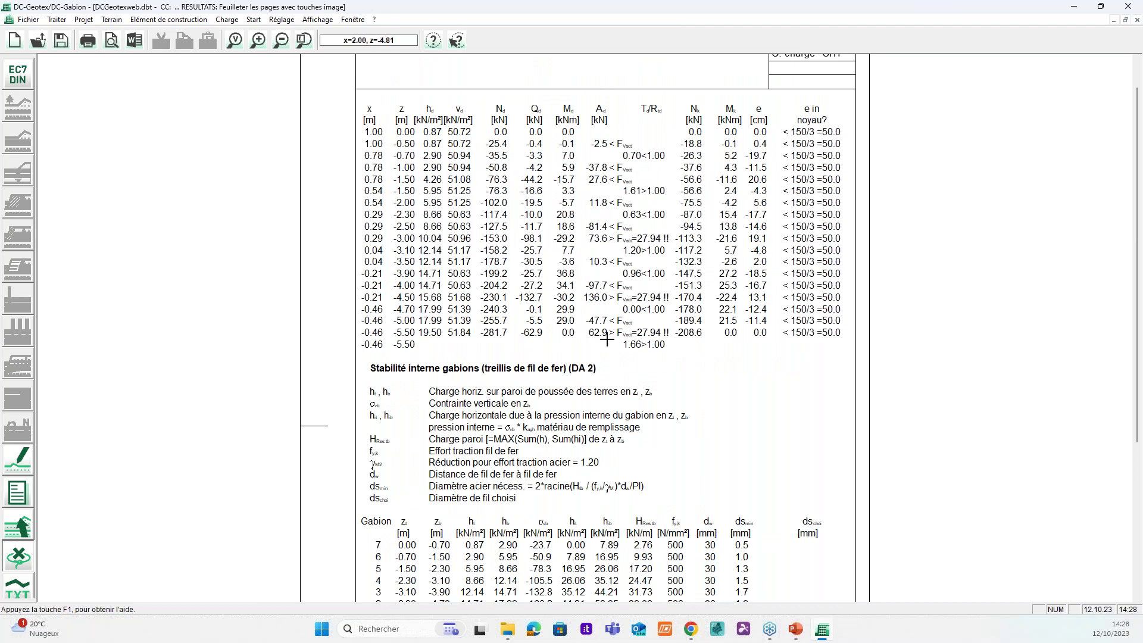
pyautogui.scroll(-4, 695, 379)
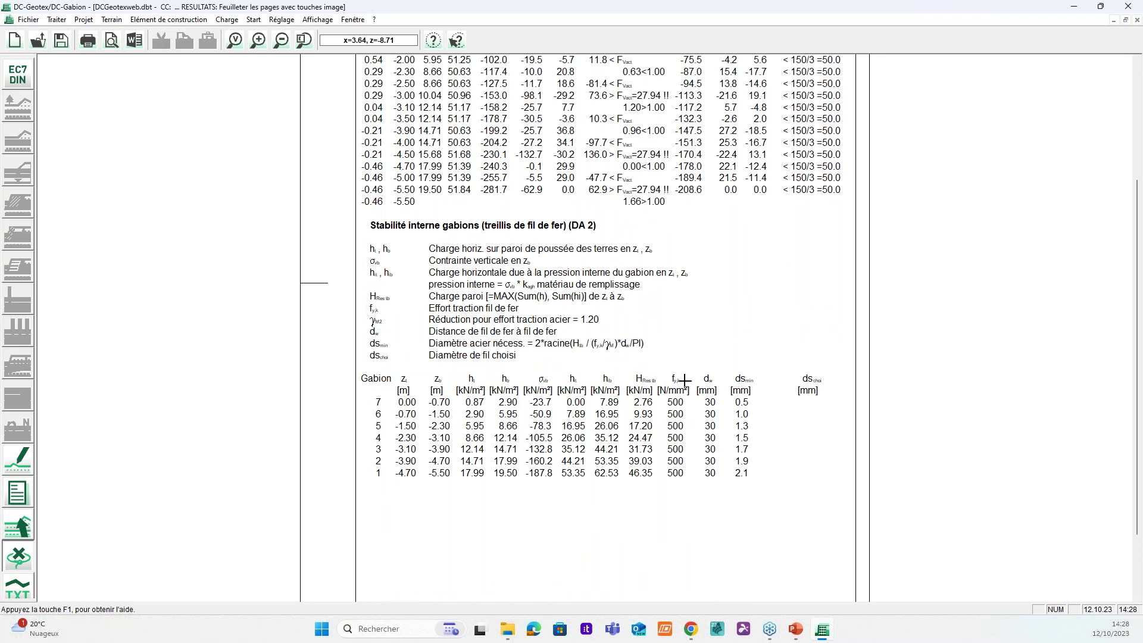
pyautogui.scroll(-5, 684, 380)
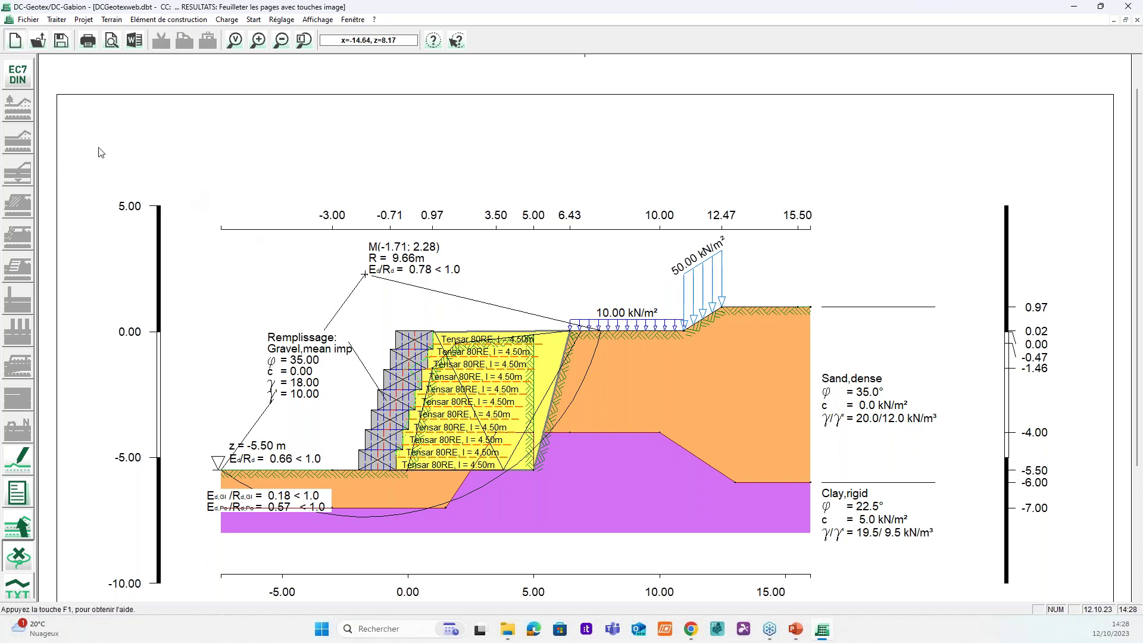
# Step: Start a new project and draw a terrain surface from about x=-3, z=-6 up a steep slope to x=13.5, z=0.5
pyautogui.click(18, 75)
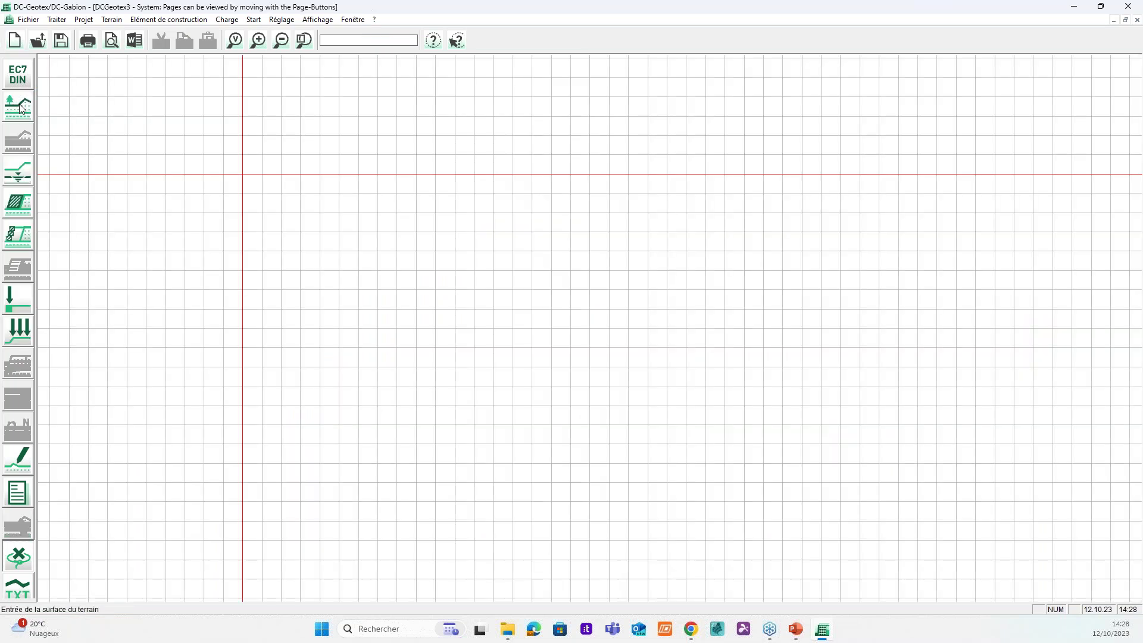
pyautogui.click(20, 107)
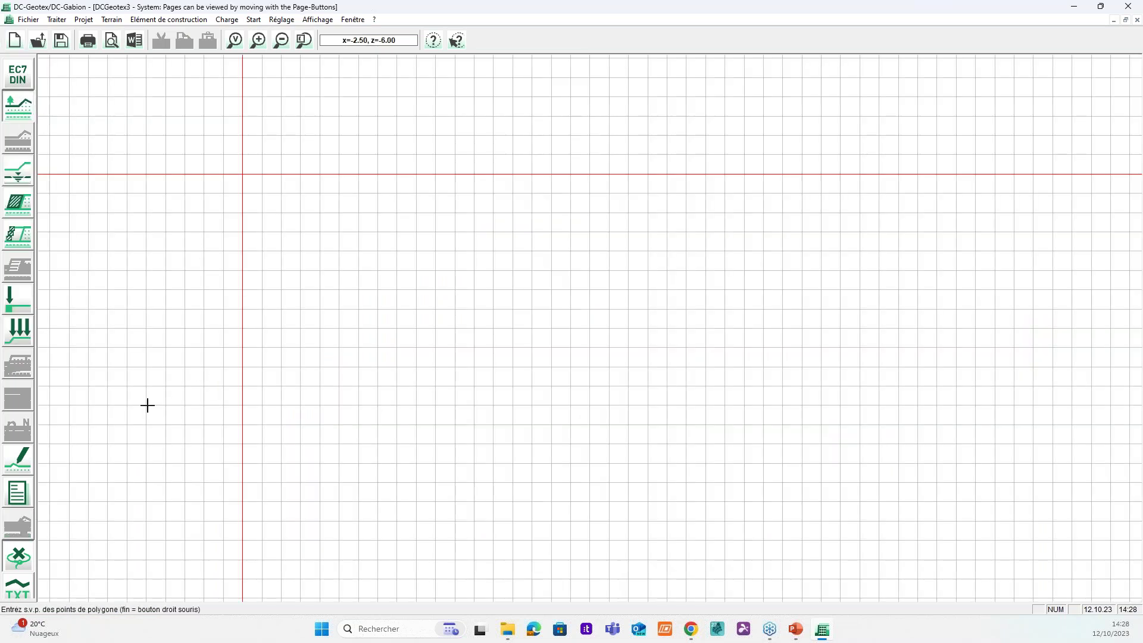
pyautogui.click(128, 405)
pyautogui.click(284, 407)
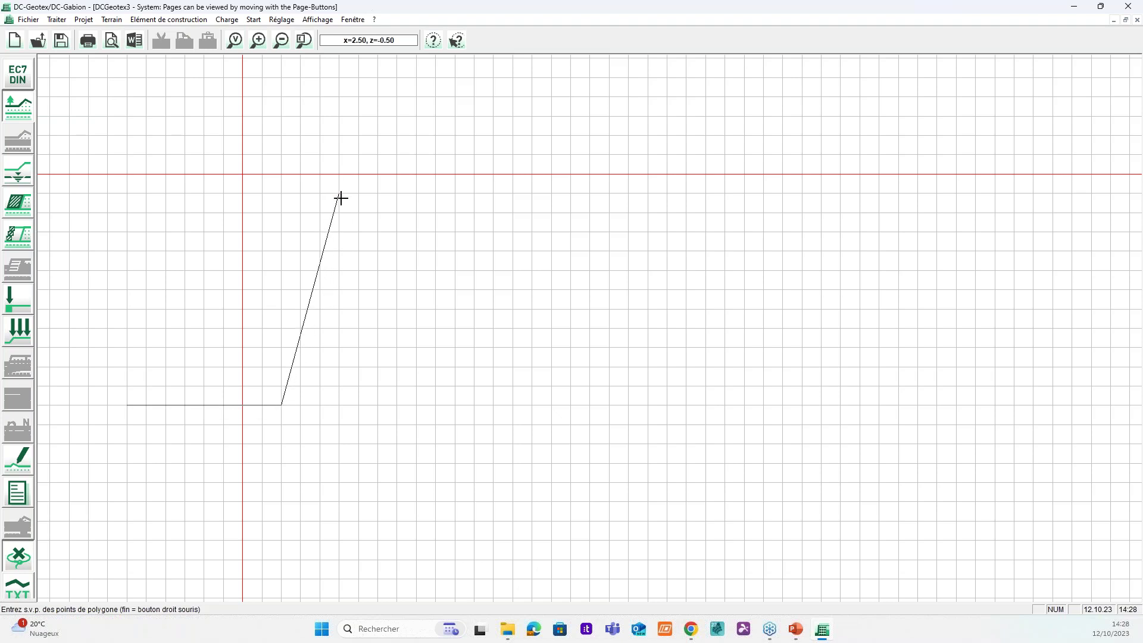
pyautogui.click(340, 174)
pyautogui.click(552, 157)
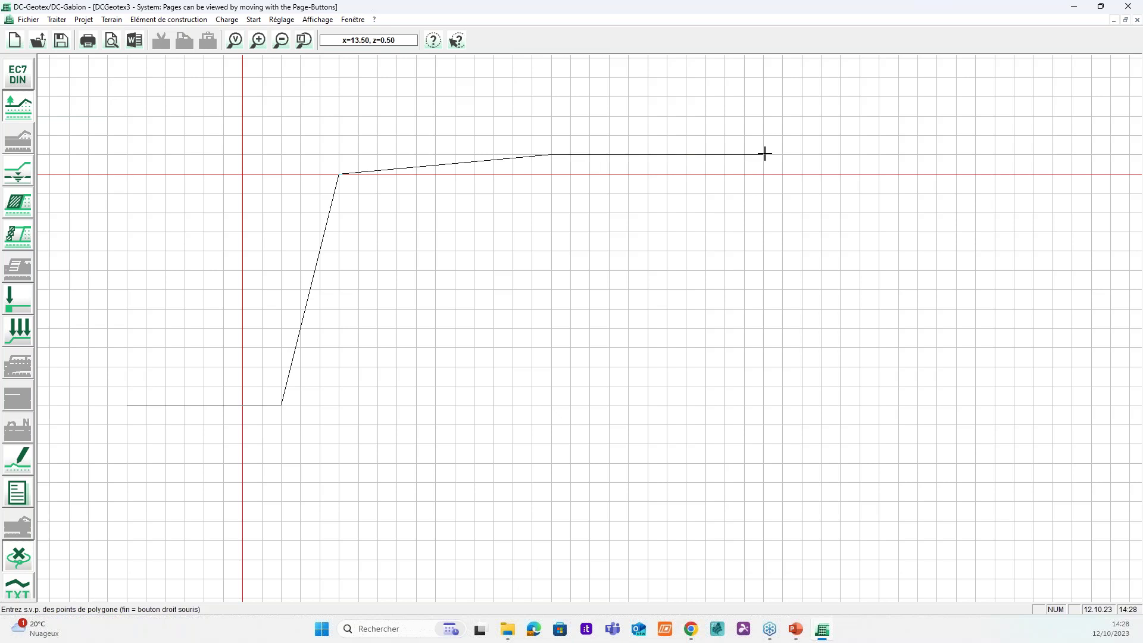
pyautogui.rightClick(765, 153)
# Step: Assign the proposed soil parameters of Sand,dense to the layer beneath the terrain line
pyautogui.click(542, 250)
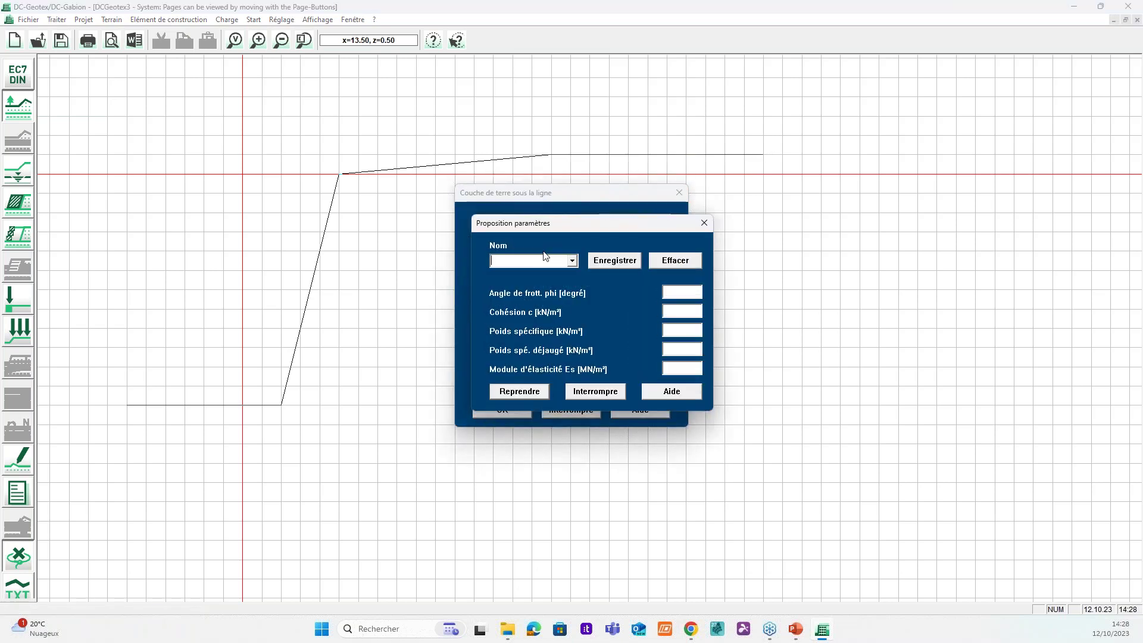
pyautogui.click(575, 263)
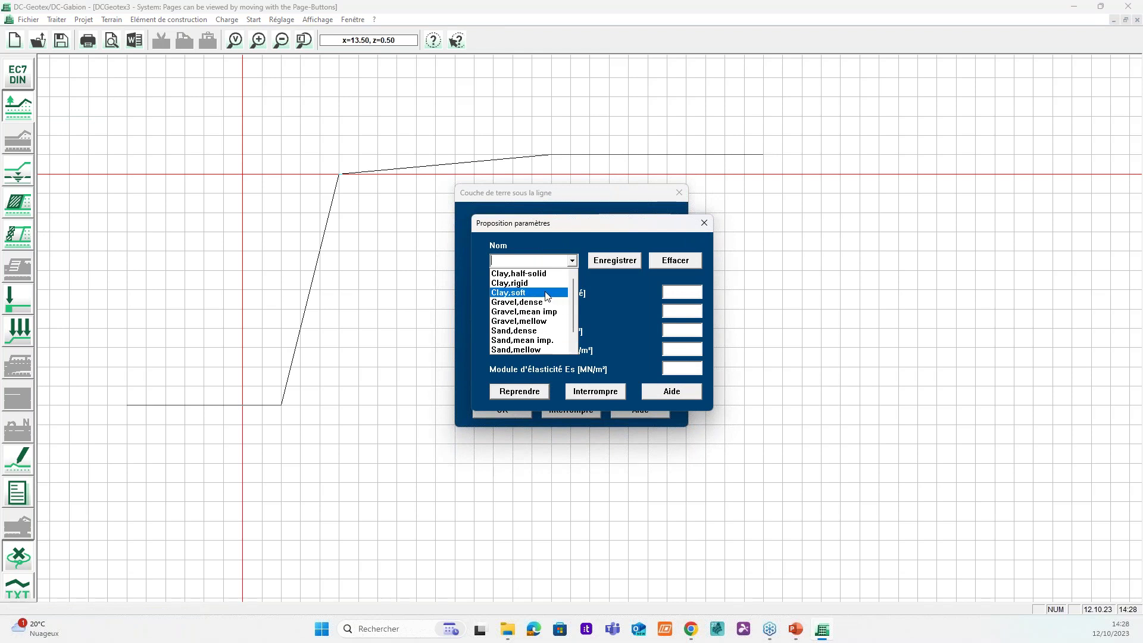
pyautogui.click(532, 331)
pyautogui.click(530, 390)
pyautogui.click(502, 410)
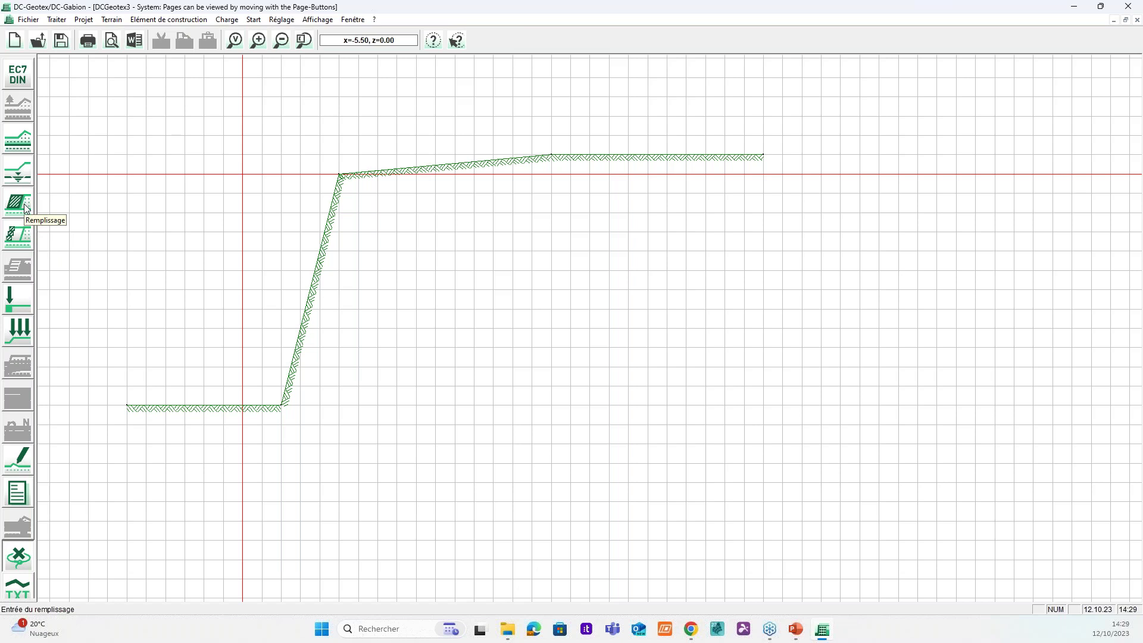
# Step: Draw the facing axis along the steep slope from its toe at x=1, z=-6 to its crest at x=2.5, z=0
pyautogui.click(18, 238)
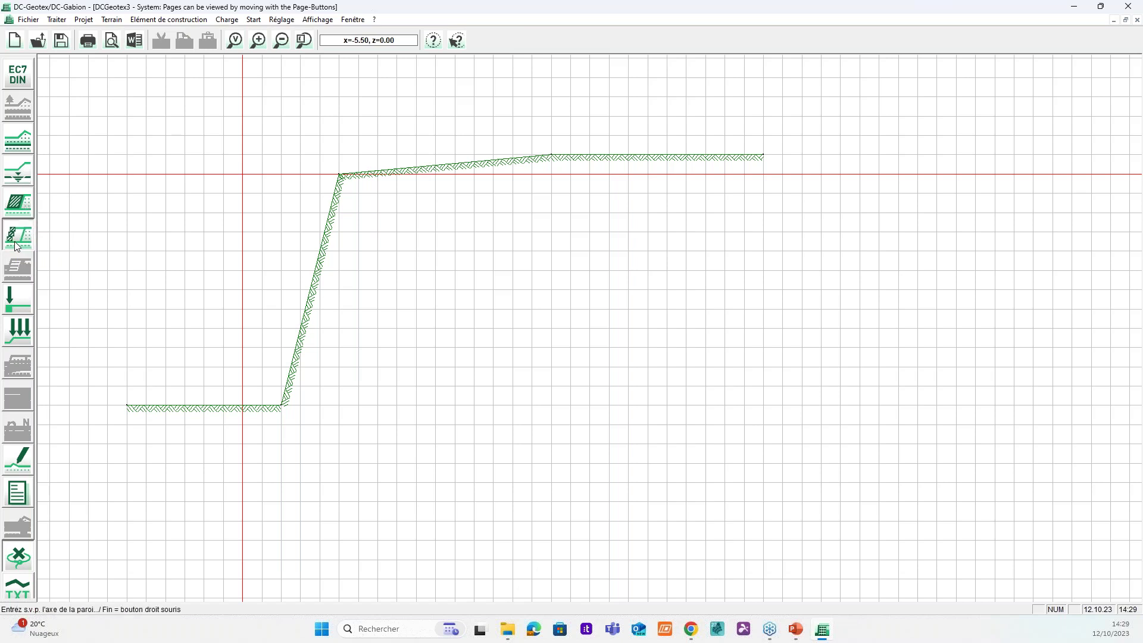
pyautogui.rightClick(284, 404)
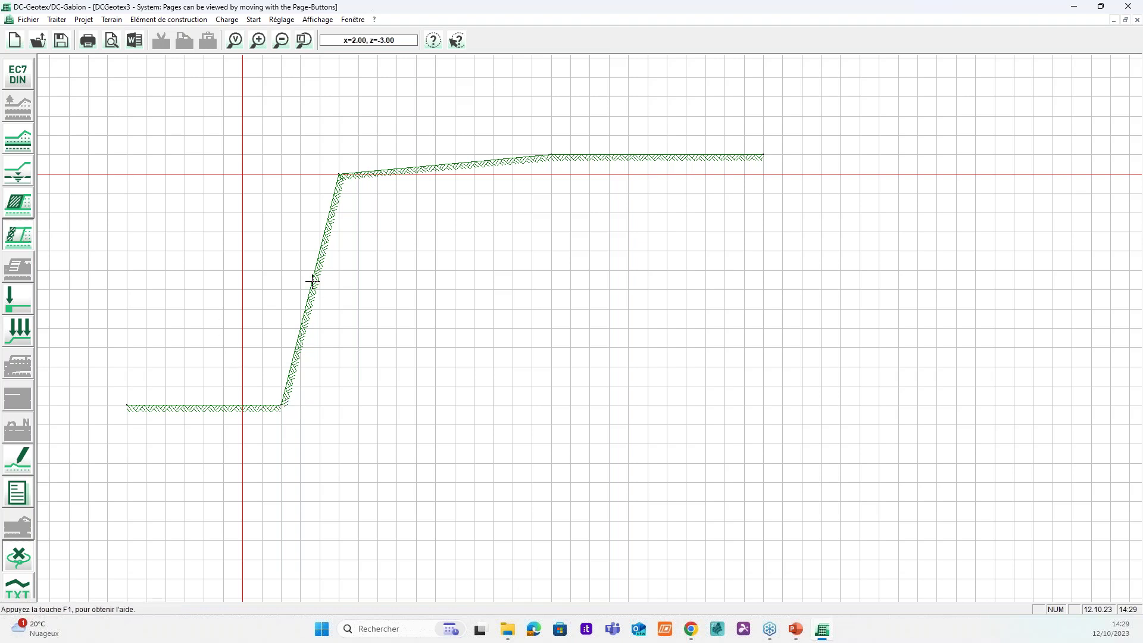
pyautogui.click(281, 403)
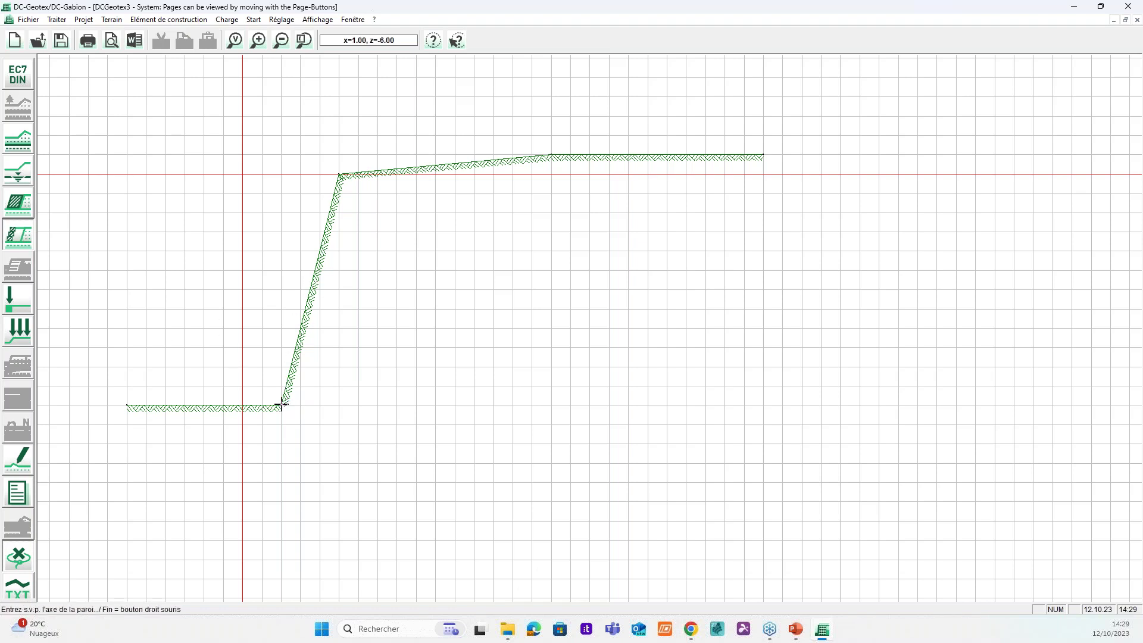
pyautogui.click(337, 174)
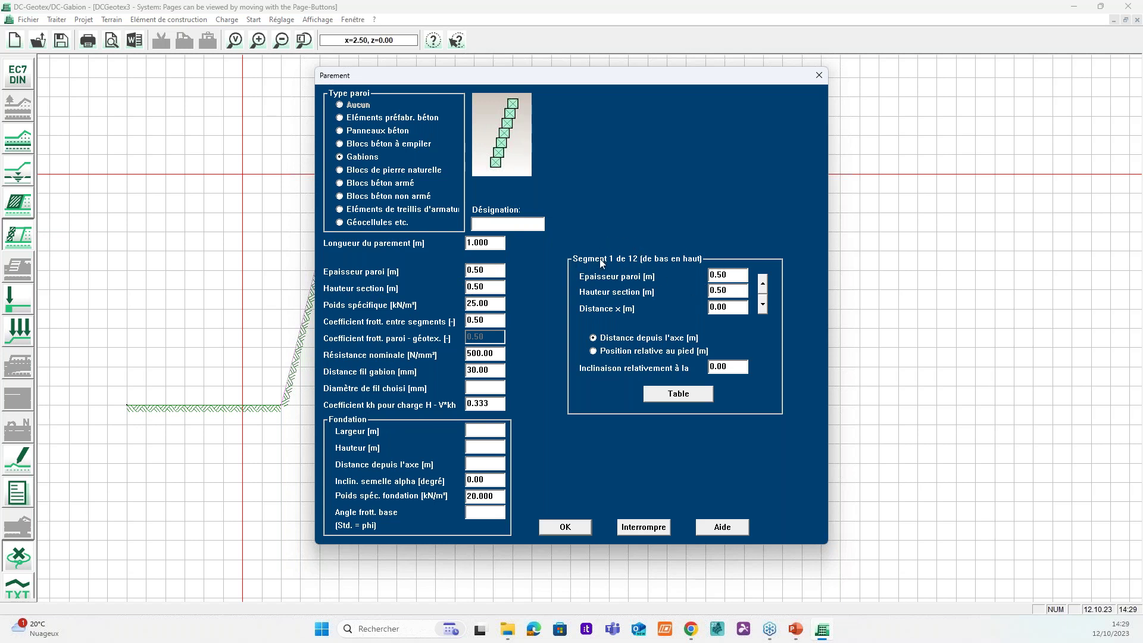
# Step: Define the gabion facing with 0.80 m thick and 0.80 m high segments and a 1.50 m by 1.50 m bottom segment
pyautogui.doubleClick(490, 272)
pyautogui.write('0.8')
pyautogui.press('BackSpace')
pyautogui.press('BackSpace')
pyautogui.write('8')
pyautogui.click(485, 271)
pyautogui.click(725, 291)
pyautogui.write('1.5')
pyautogui.click(736, 273)
pyautogui.click(565, 528)
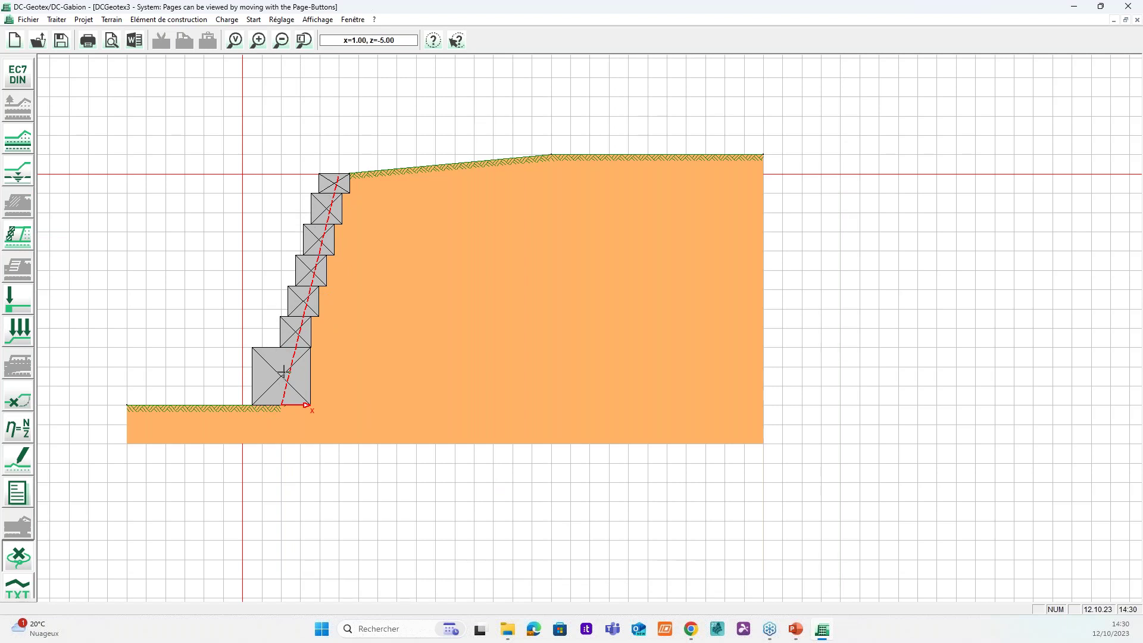
# Step: Set the bottom gabion segment's height to 0.80 m
pyautogui.doubleClick(273, 369)
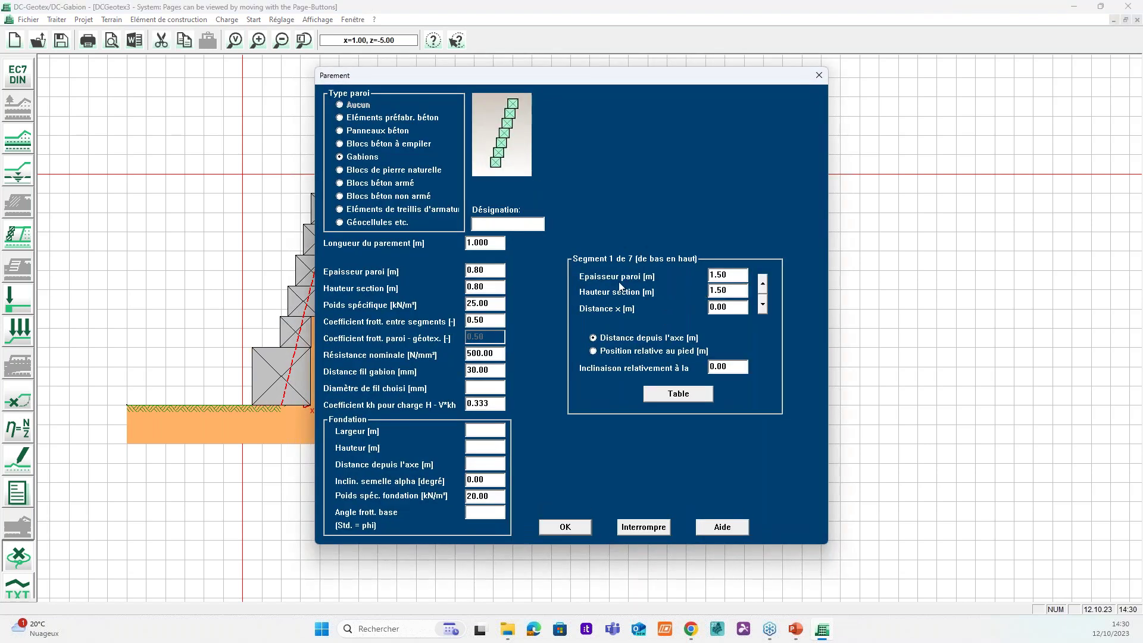
pyautogui.moveTo(725, 291); pyautogui.dragTo(675, 290)
pyautogui.write('0.8')
pyautogui.click(733, 273)
pyautogui.click(565, 527)
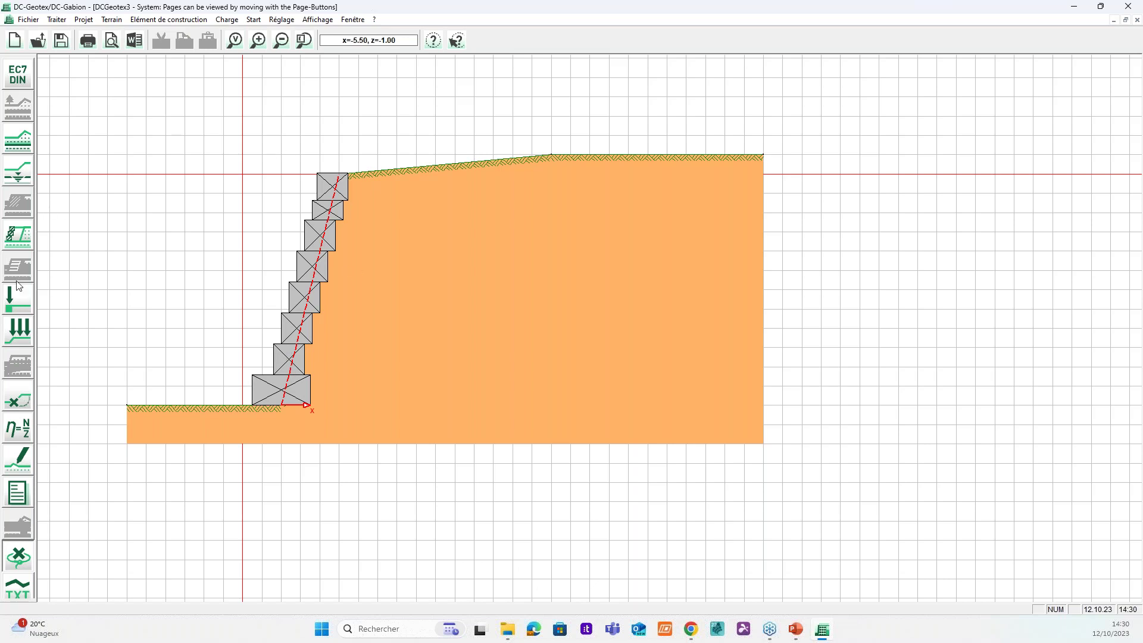
# Step: Add a 5 kN/m² vertical traffic line load in load case CH1 on the upper terrain from x=8 to x=13.5
pyautogui.click(17, 336)
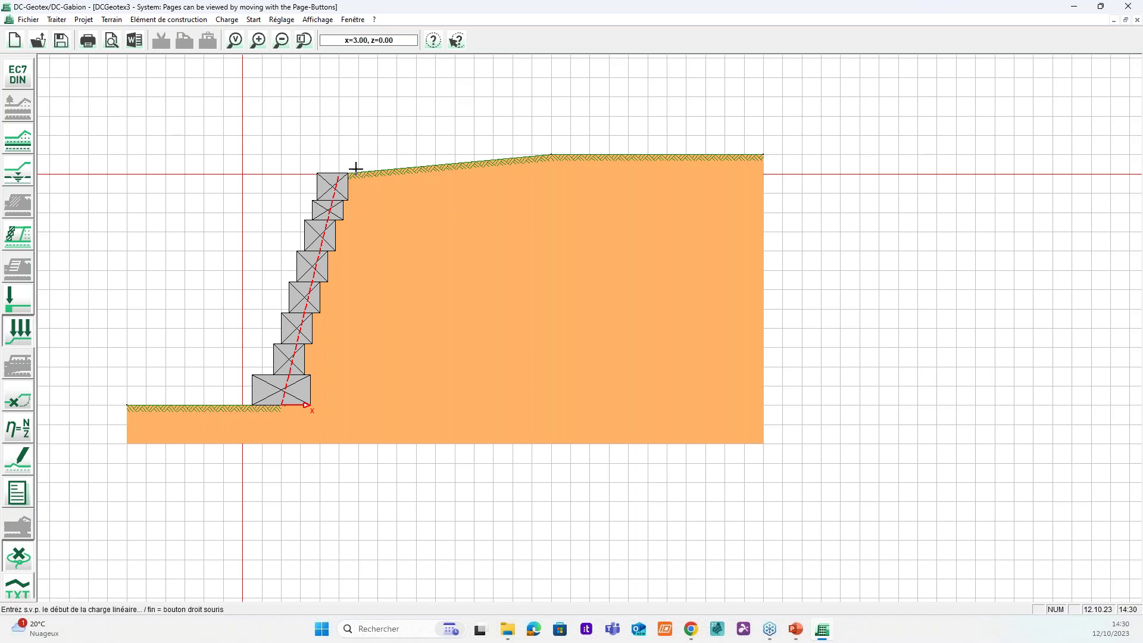
pyautogui.click(552, 155)
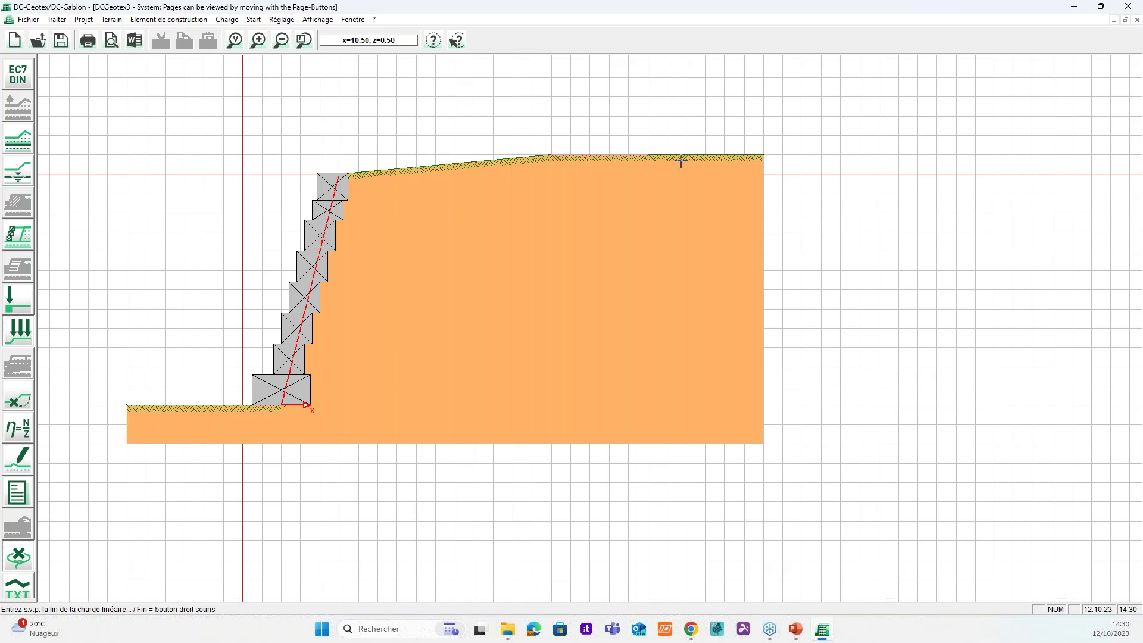
pyautogui.click(759, 151)
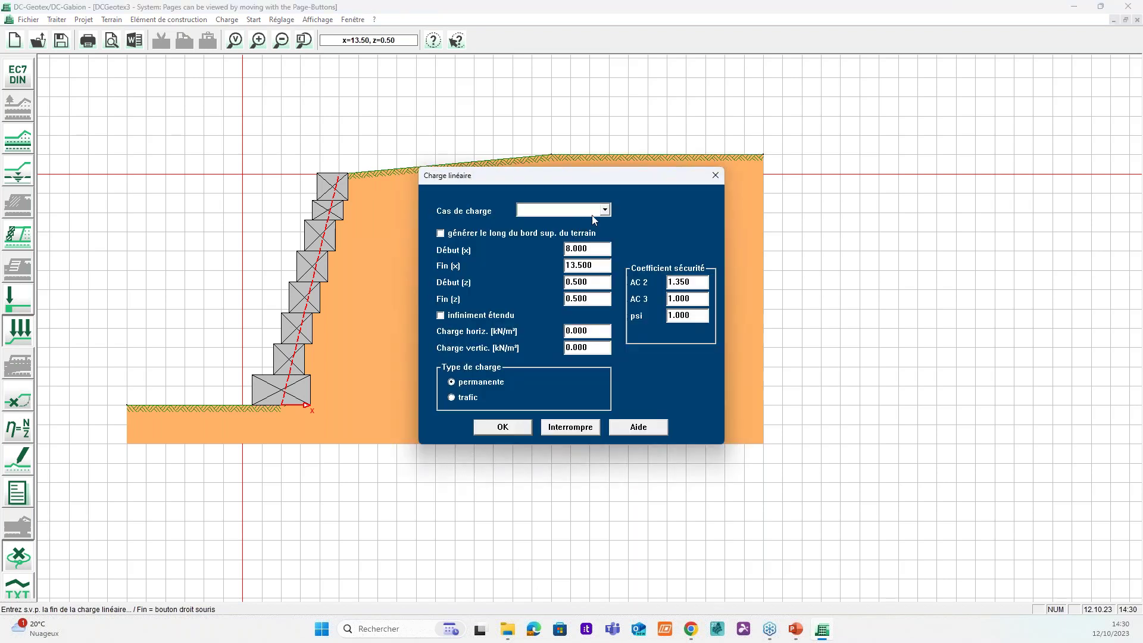
pyautogui.click(608, 211)
pyautogui.click(579, 208)
pyautogui.hotkey('shift', 'Home')
pyautogui.write('5')
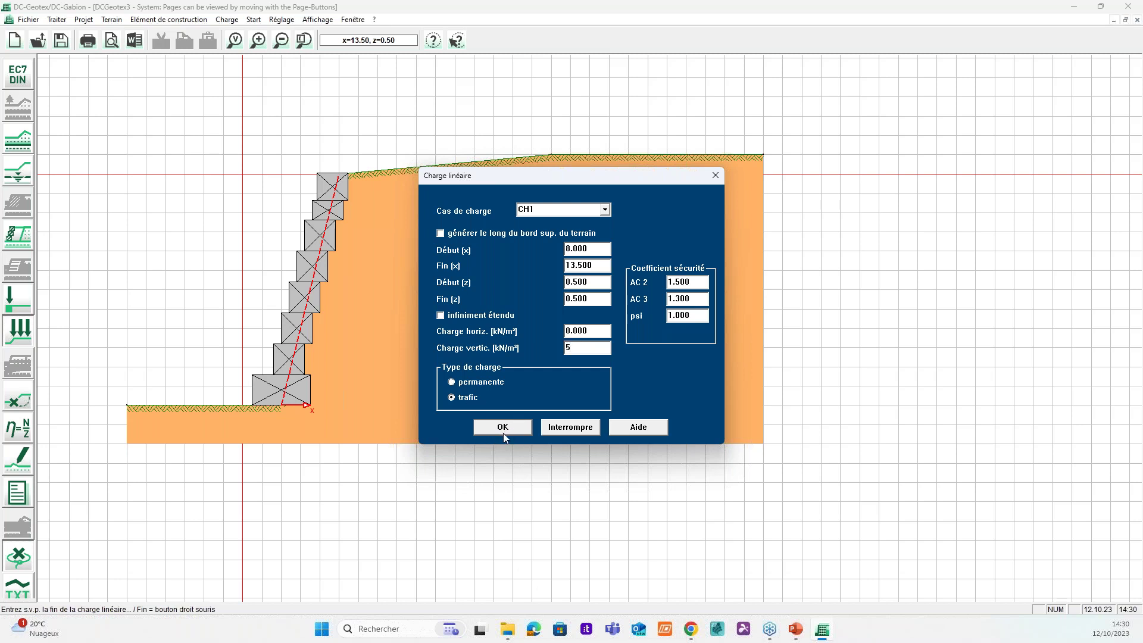
pyautogui.click(502, 435)
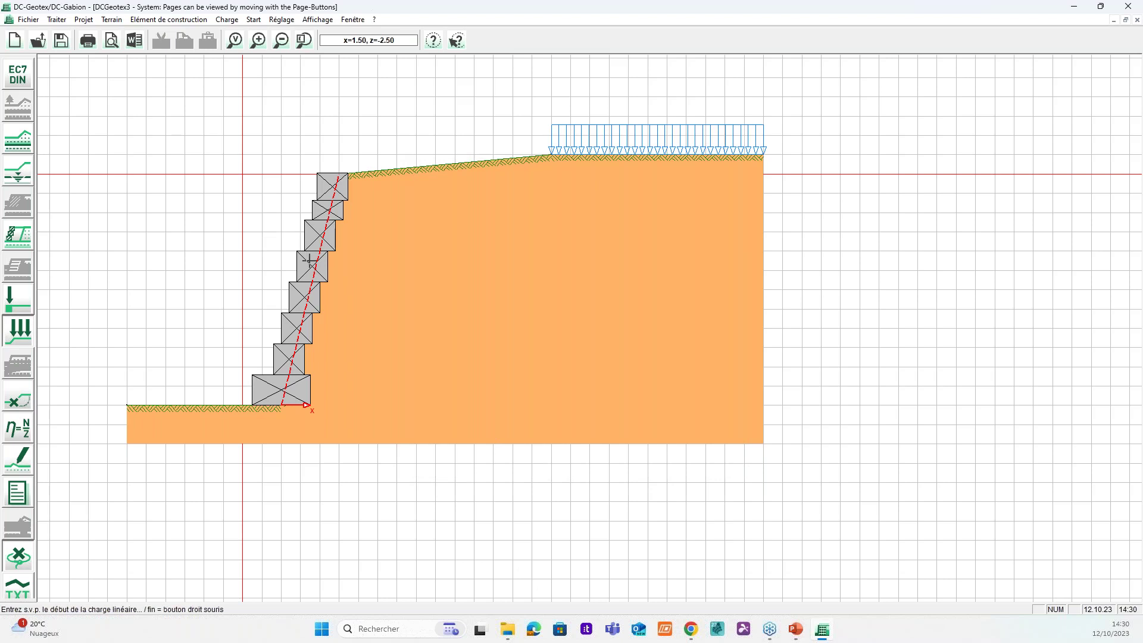
pyautogui.rightClick(275, 249)
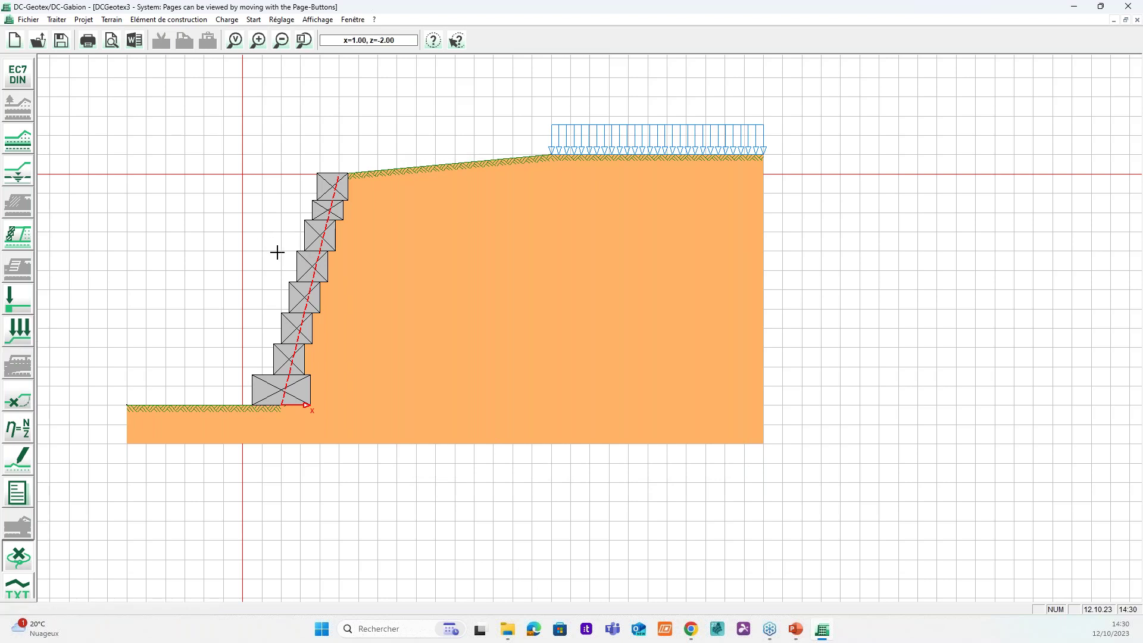
# Step: Go through the gabion segments and even out the upper ones to 0.80 m height, leaving a shorter top segment
pyautogui.doubleClick(307, 265)
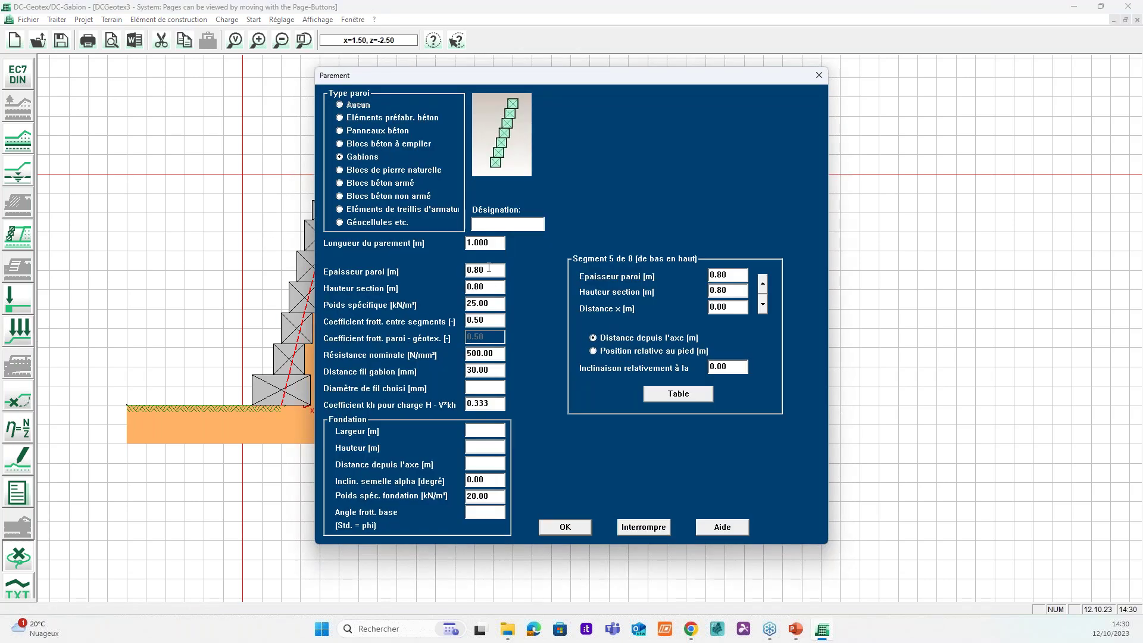
pyautogui.write('9')
pyautogui.click(765, 284)
pyautogui.click(764, 284)
pyautogui.click(764, 284)
pyautogui.click(764, 306)
pyautogui.click(763, 306)
pyautogui.click(763, 306)
pyautogui.click(763, 306)
pyautogui.click(588, 527)
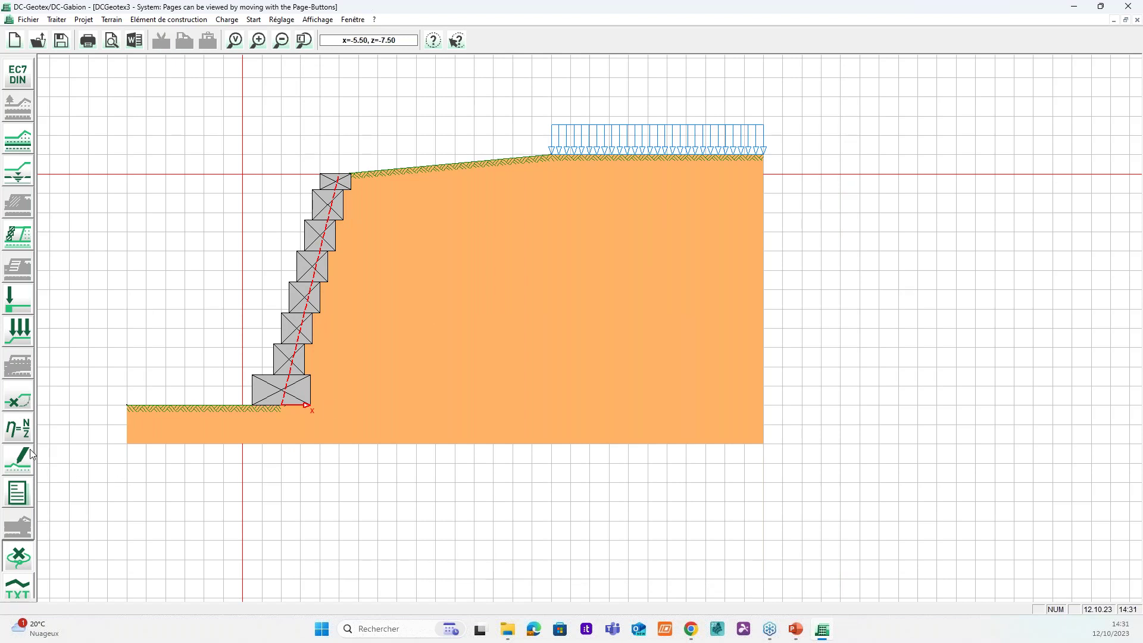
# Step: Calculate the gabion wall and save the project as DCGeotexweb1.dbt without overwriting the existing DCGeotexweb file
pyautogui.click(15, 433)
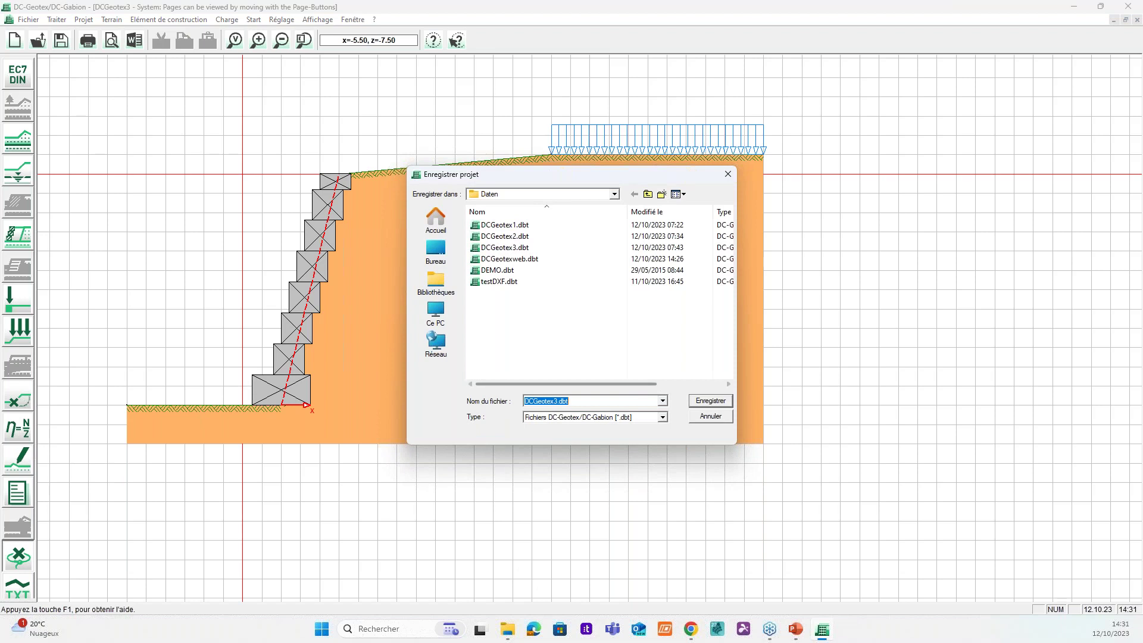
pyautogui.click(555, 401)
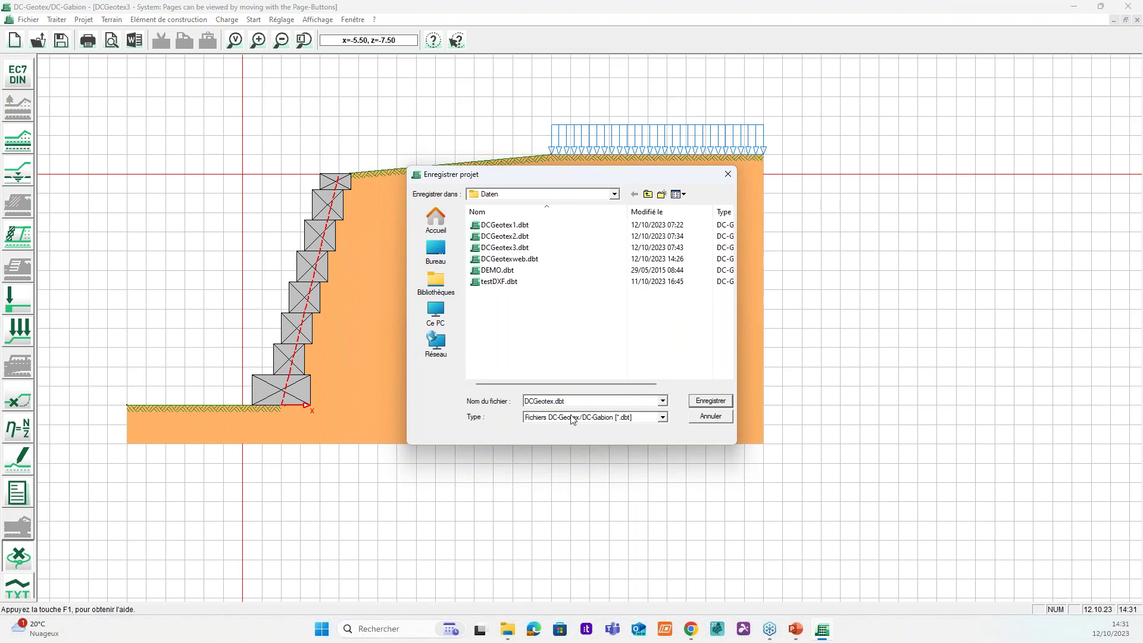
pyautogui.write('web')
pyautogui.click(717, 403)
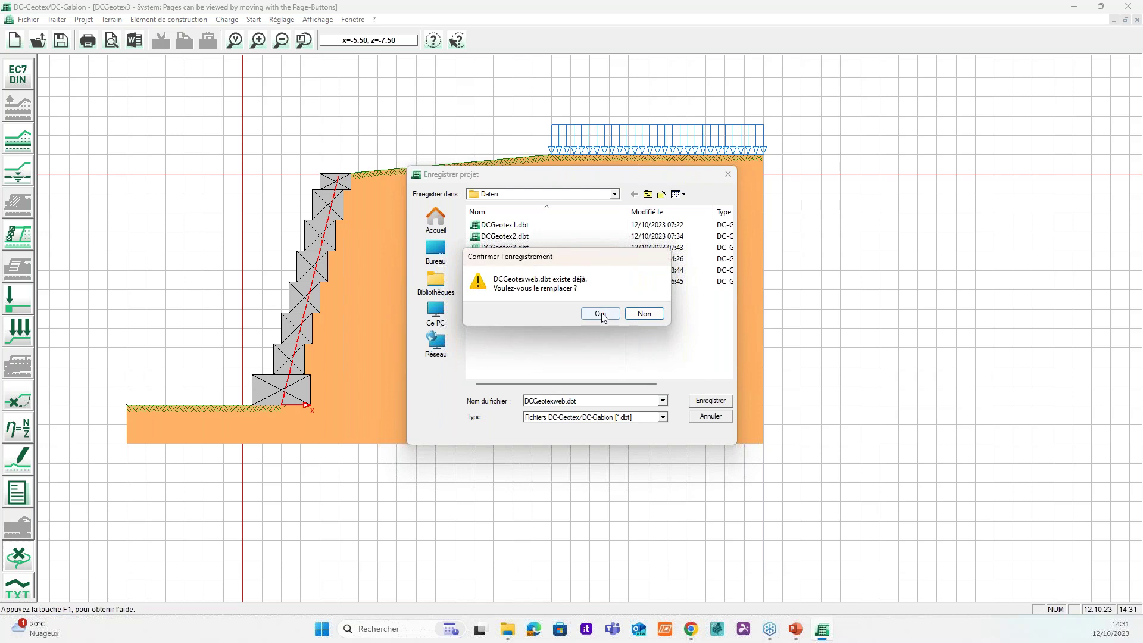
pyautogui.click(645, 314)
pyautogui.click(567, 402)
pyautogui.write('1')
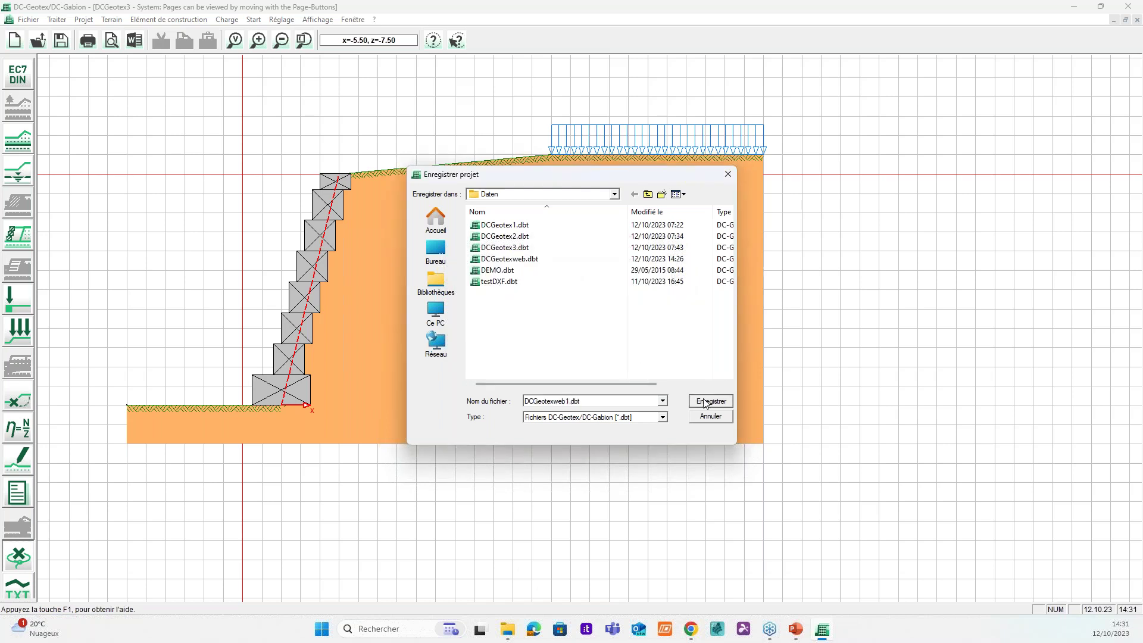
pyautogui.click(705, 402)
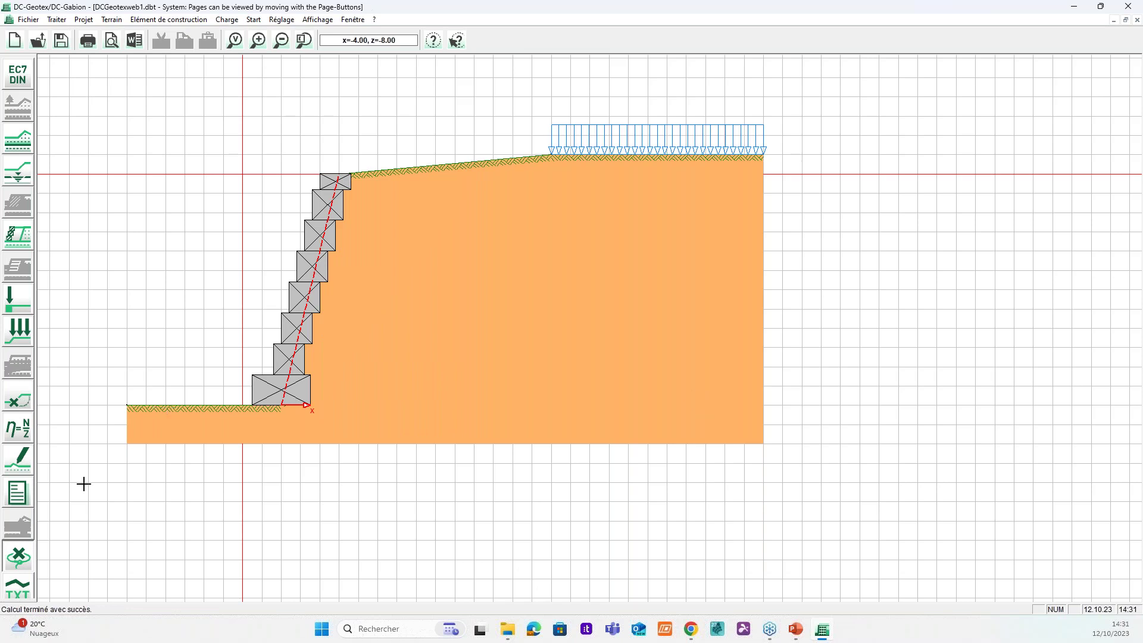
# Step: Display the calculation report and reduce its scale so more of the soil and gabion data fits in view
pyautogui.click(26, 499)
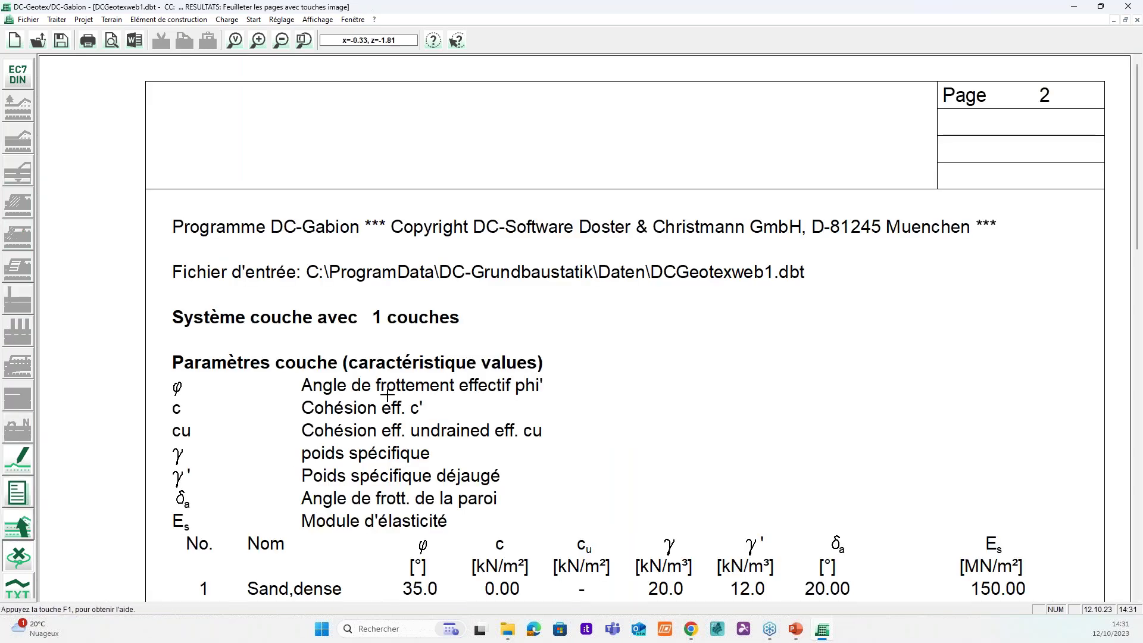
pyautogui.scroll(-6, 424, 358)
pyautogui.scroll(-3, 424, 358)
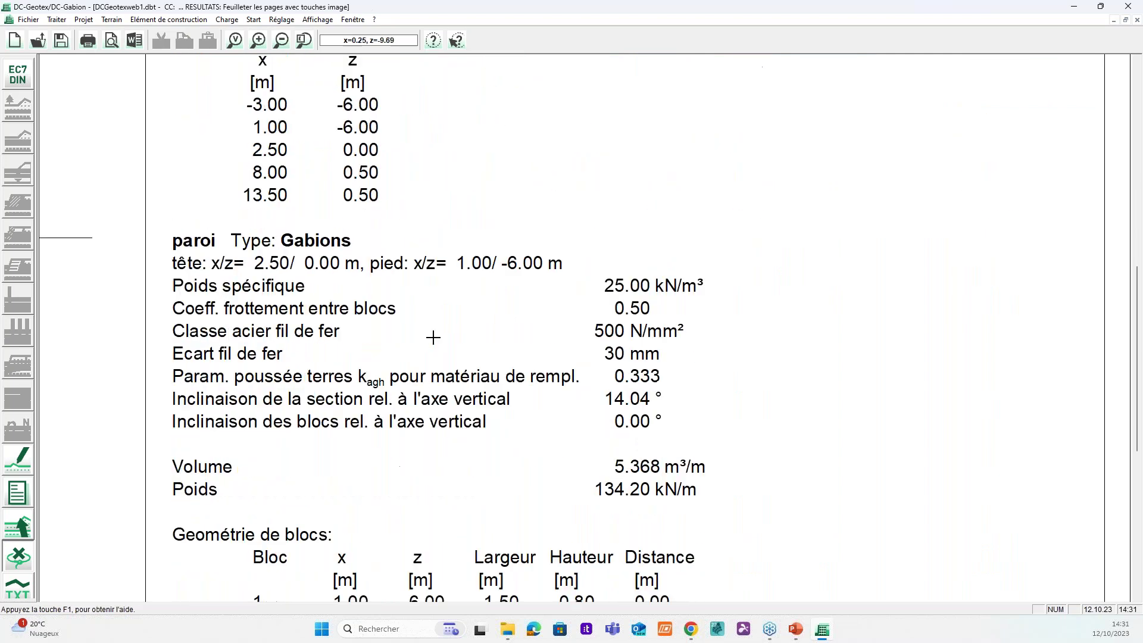
pyautogui.click(284, 45)
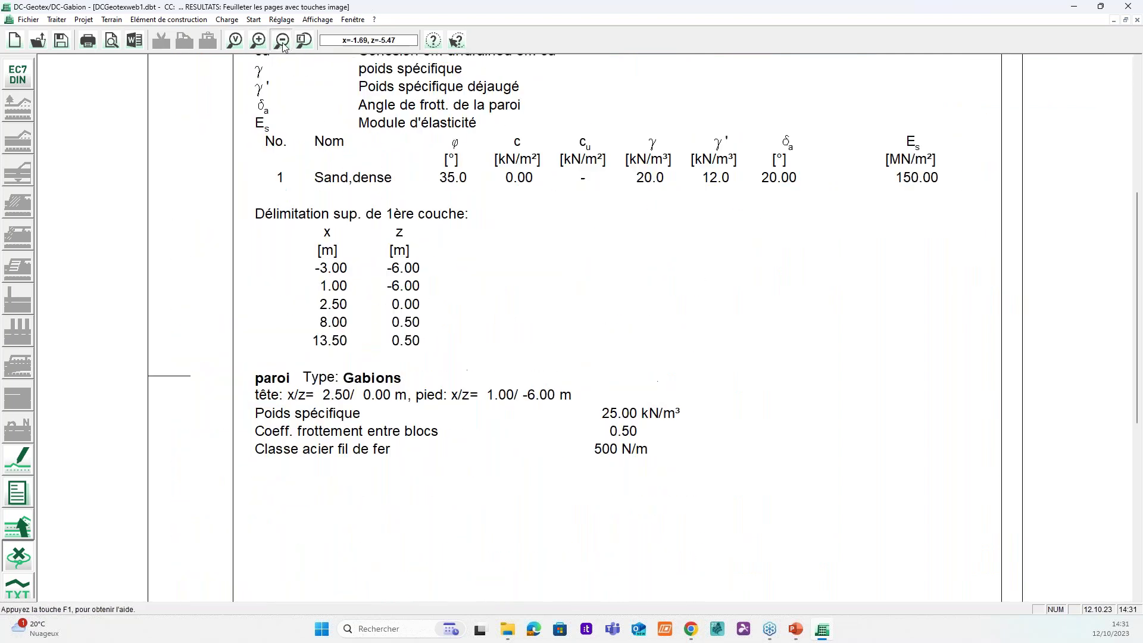
pyautogui.click(283, 45)
pyautogui.click(283, 45)
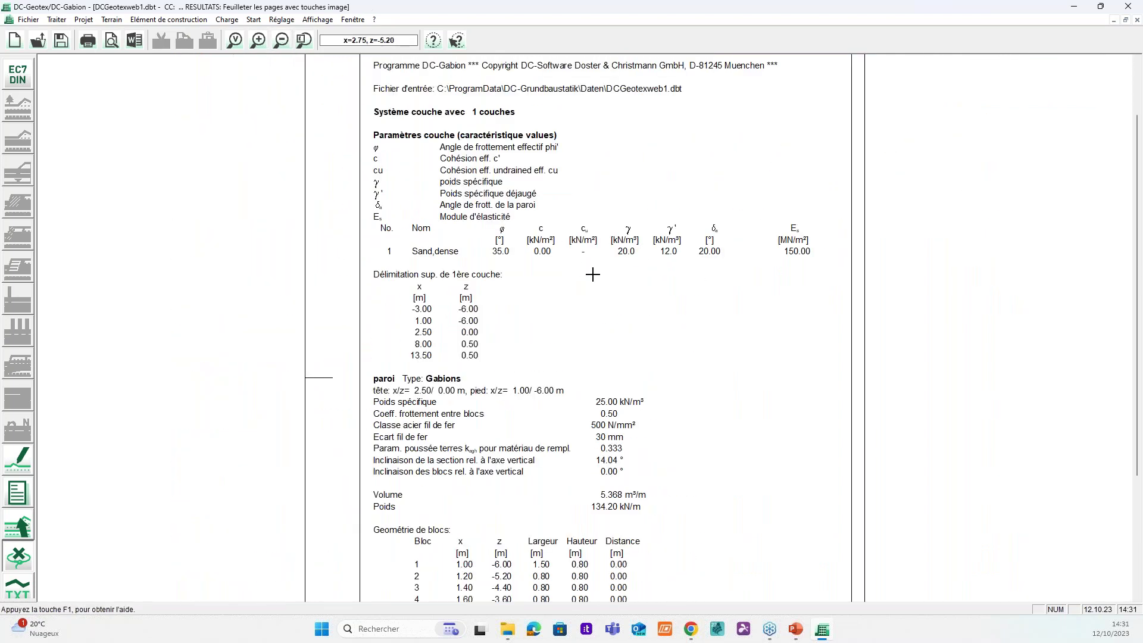
# Step: Examine the report's partial safety factors and the CH1 overturning, sliding, settlement and bearing verifications
pyautogui.scroll(-10, 590, 291)
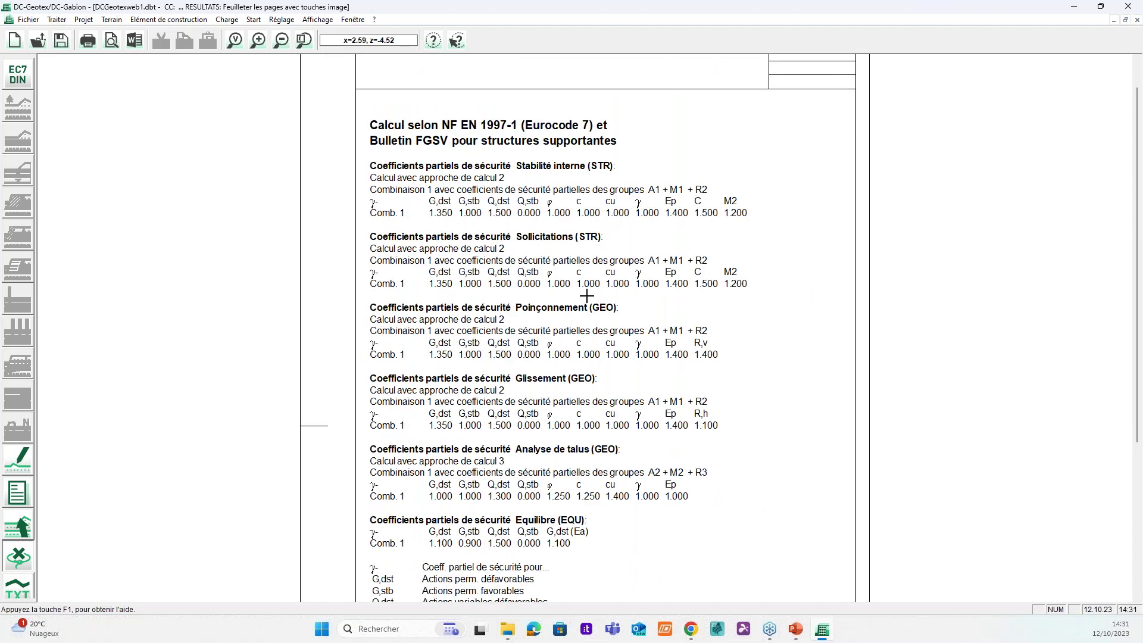
pyautogui.scroll(-10, 588, 298)
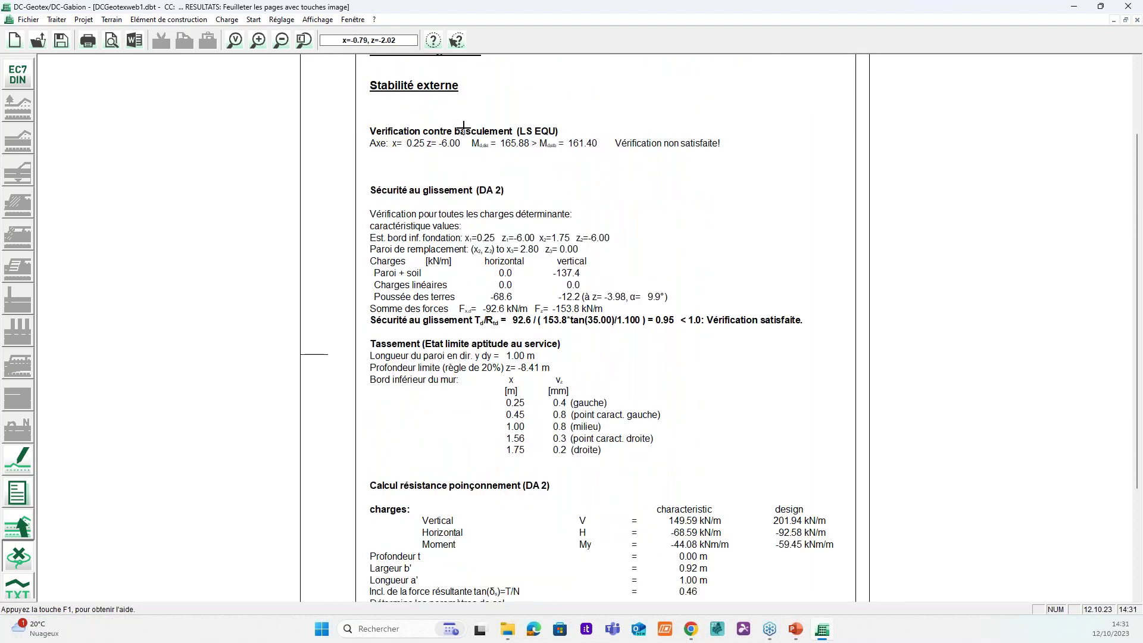
pyautogui.scroll(3, 490, 201)
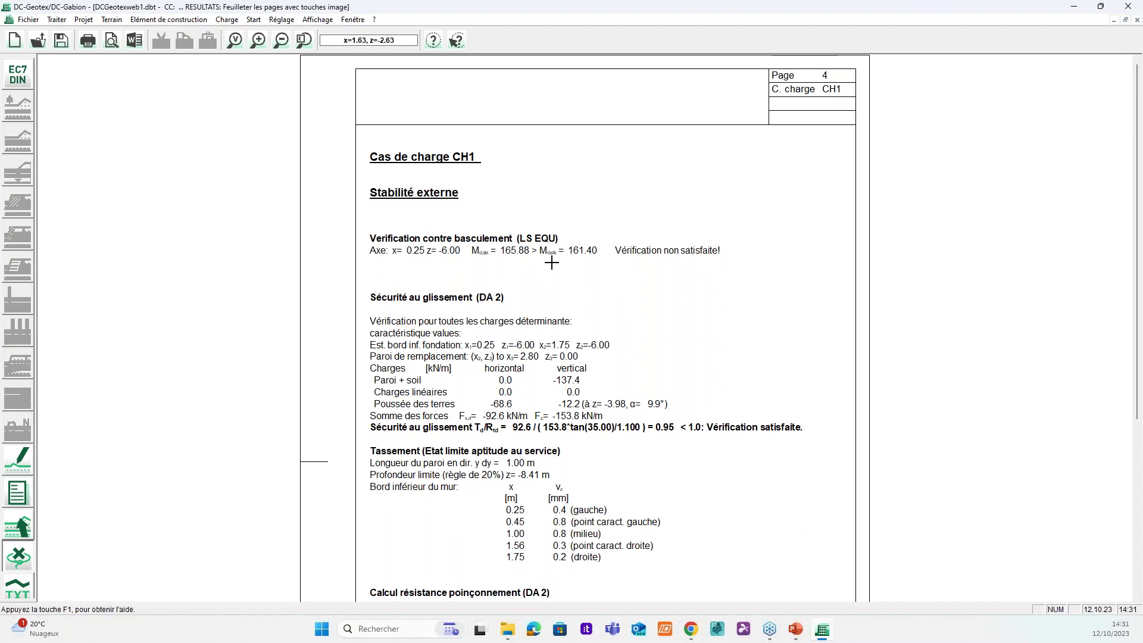
pyautogui.scroll(-3, 552, 262)
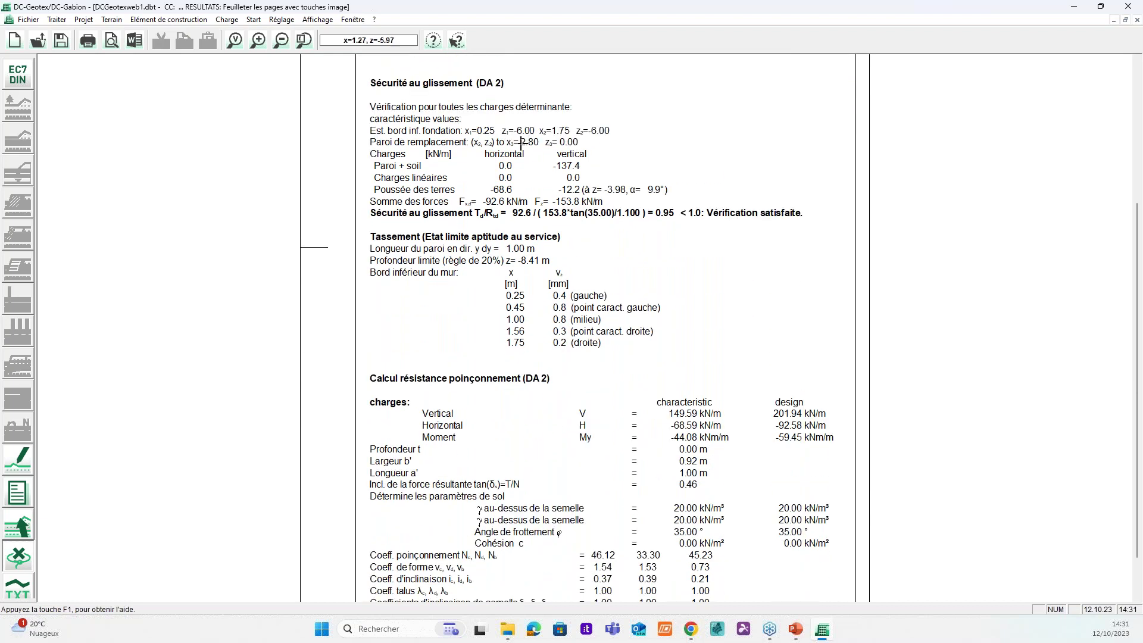
pyautogui.scroll(-6, 530, 263)
pyautogui.scroll(9, 527, 193)
pyautogui.scroll(-9, 530, 191)
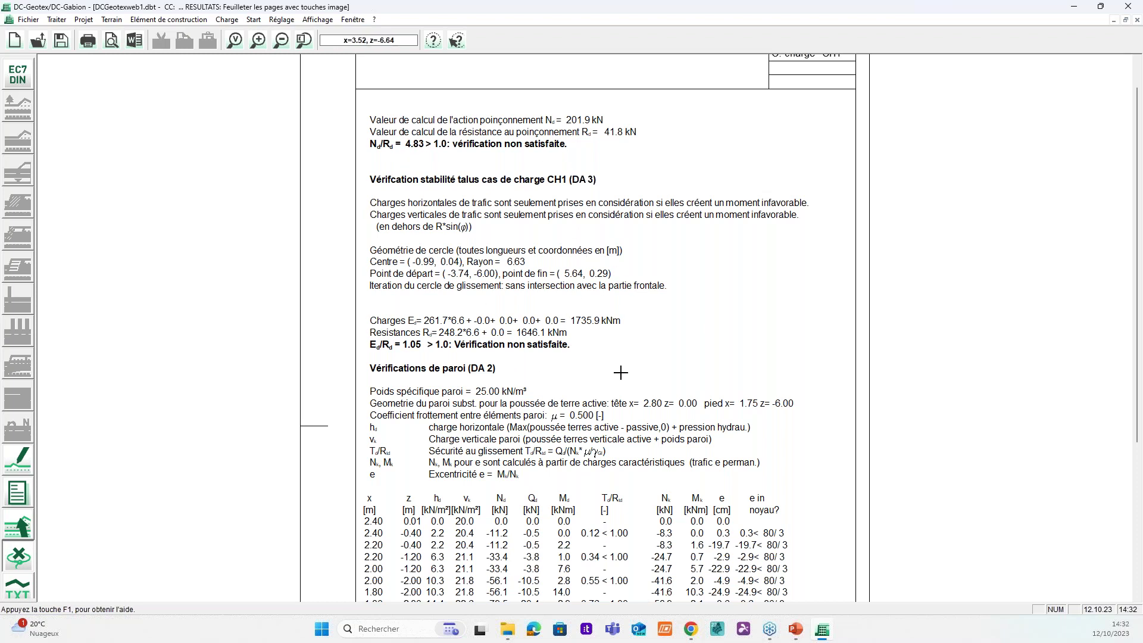
# Step: Examine the facing verifications for sliding between blocks, eccentricity, overturning and internal gabion stability, down to the section drawing
pyautogui.scroll(-12, 619, 373)
pyautogui.scroll(-2, 620, 372)
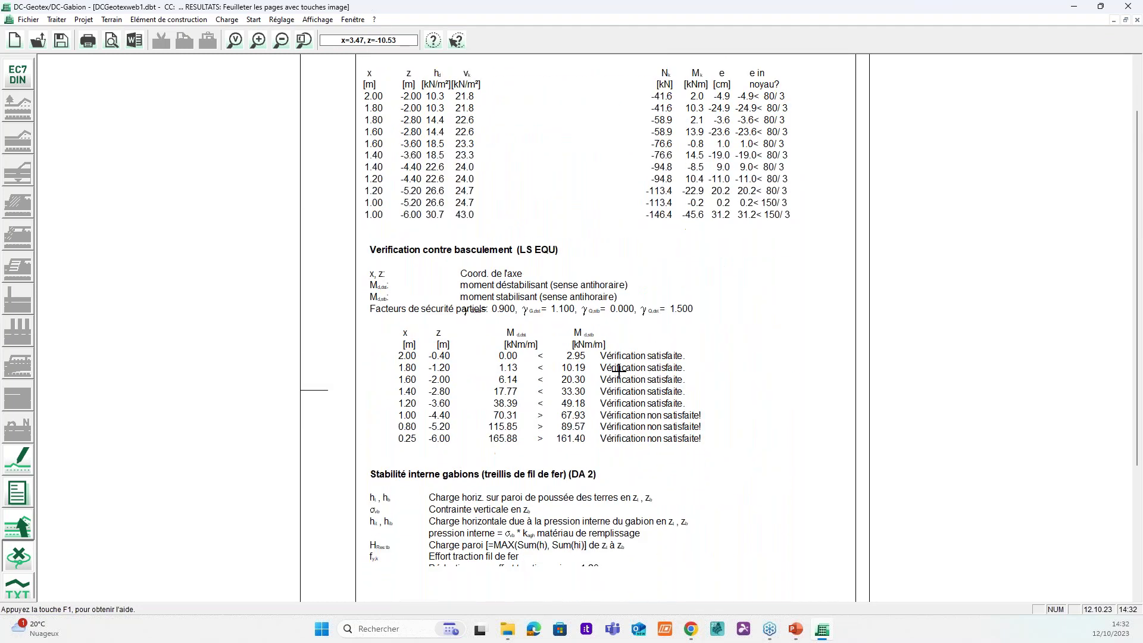
pyautogui.scroll(20, 621, 370)
pyautogui.scroll(-8, 623, 368)
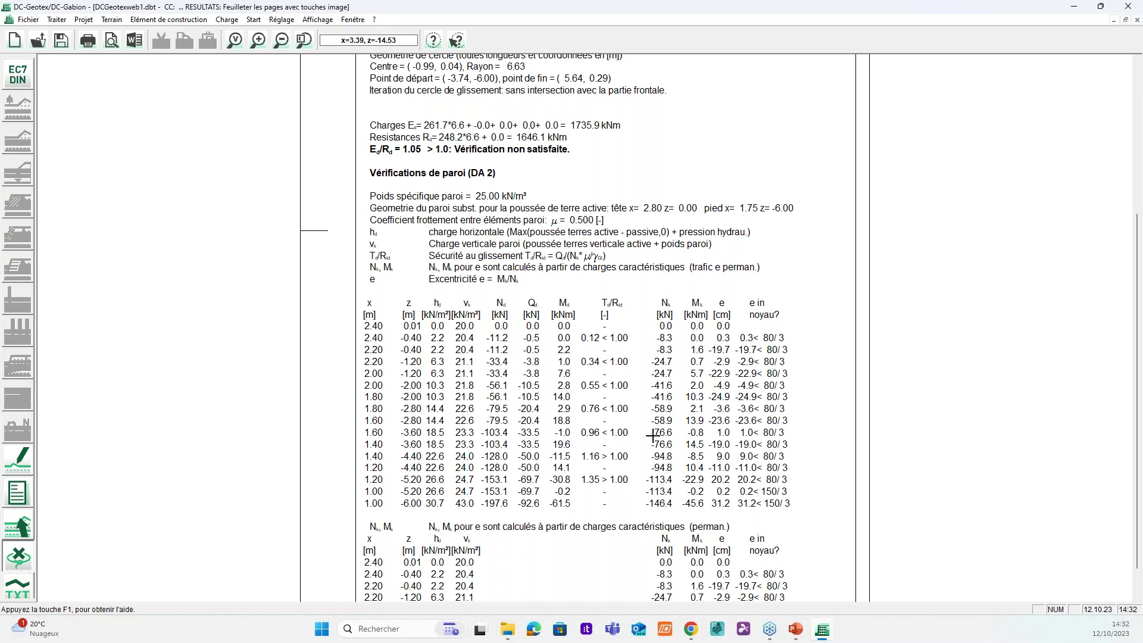
pyautogui.scroll(-10, 741, 354)
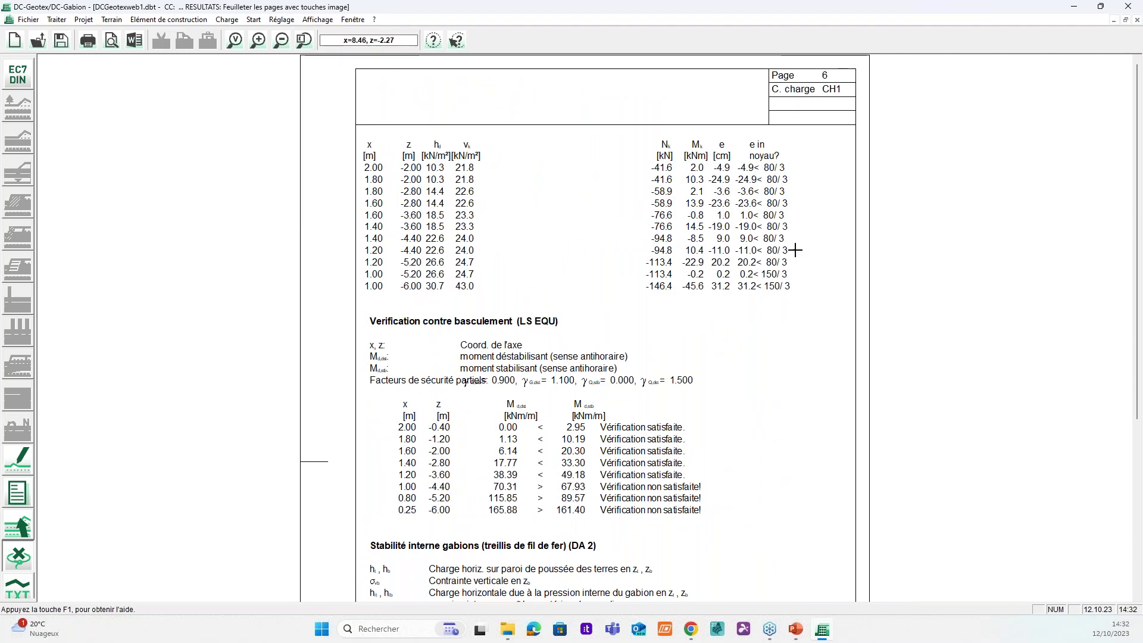
pyautogui.scroll(-3, 733, 273)
pyautogui.scroll(-5, 733, 274)
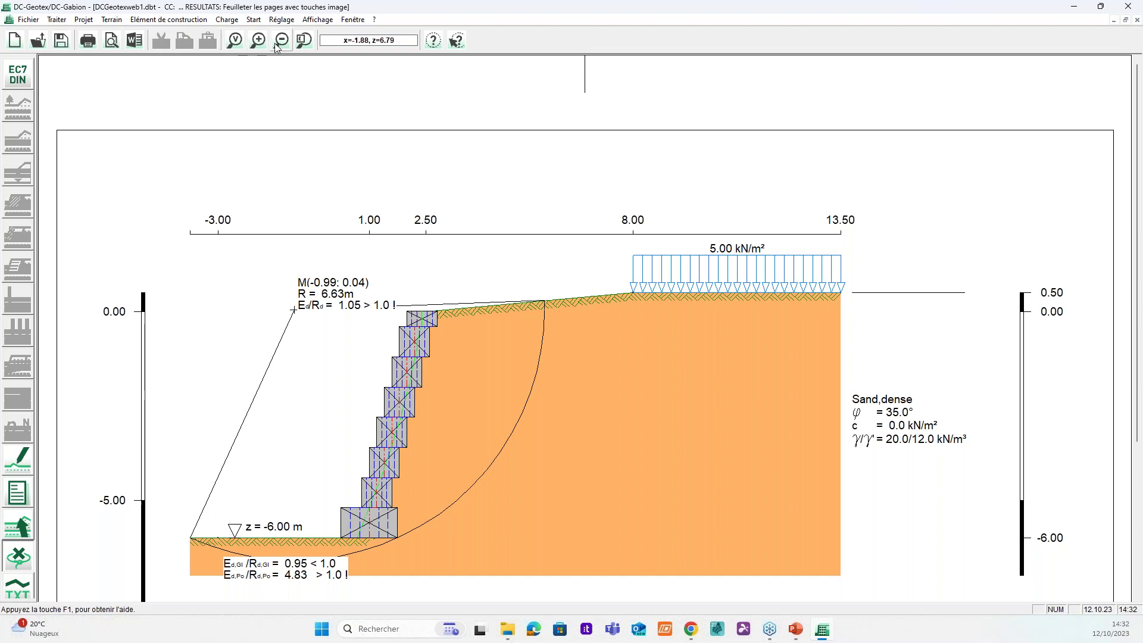
# Step: Inspect the resultant line through the lowest gabions in the section drawing and return to the full drawing
pyautogui.click(305, 46)
pyautogui.moveTo(316, 467); pyautogui.dragTo(439, 566)
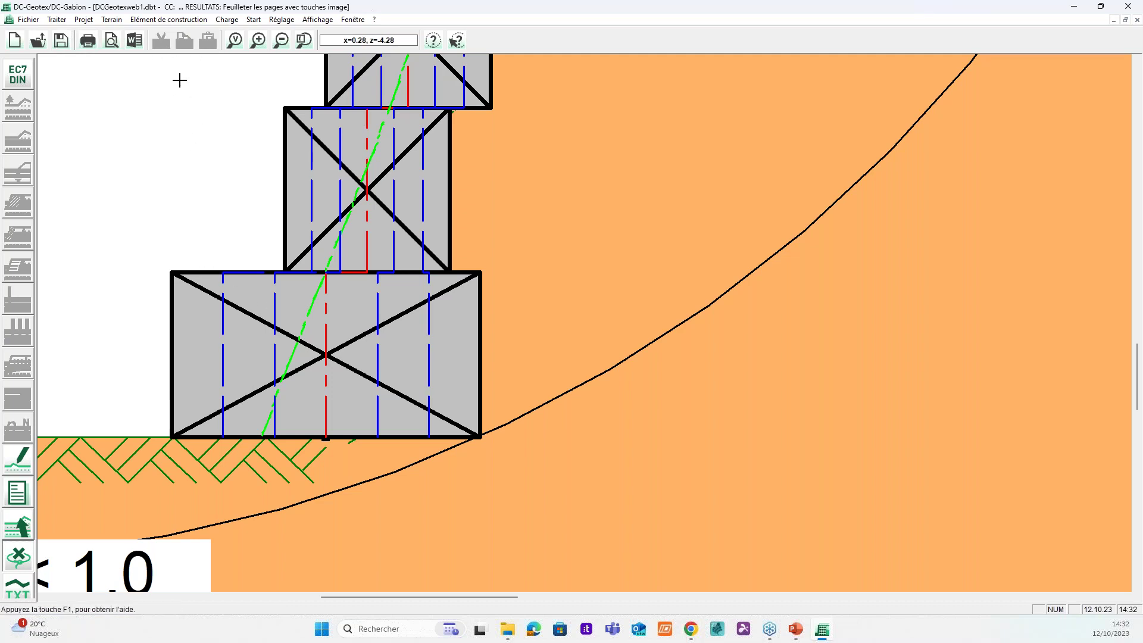
pyautogui.click(235, 41)
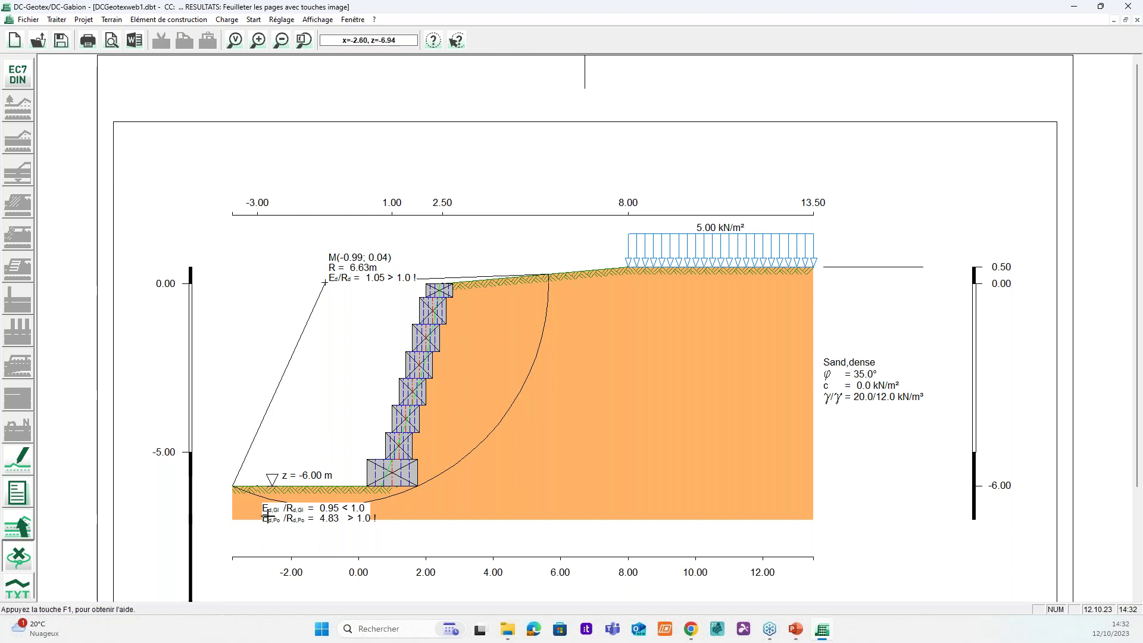
# Step: Give the gabion wall a foundation 2.5 m wide and 1 m high, and widen segments 1 to 6 to 2, 1.8, 1.5, 1.2, 1 and 1 m
pyautogui.click(18, 527)
pyautogui.doubleClick(324, 470)
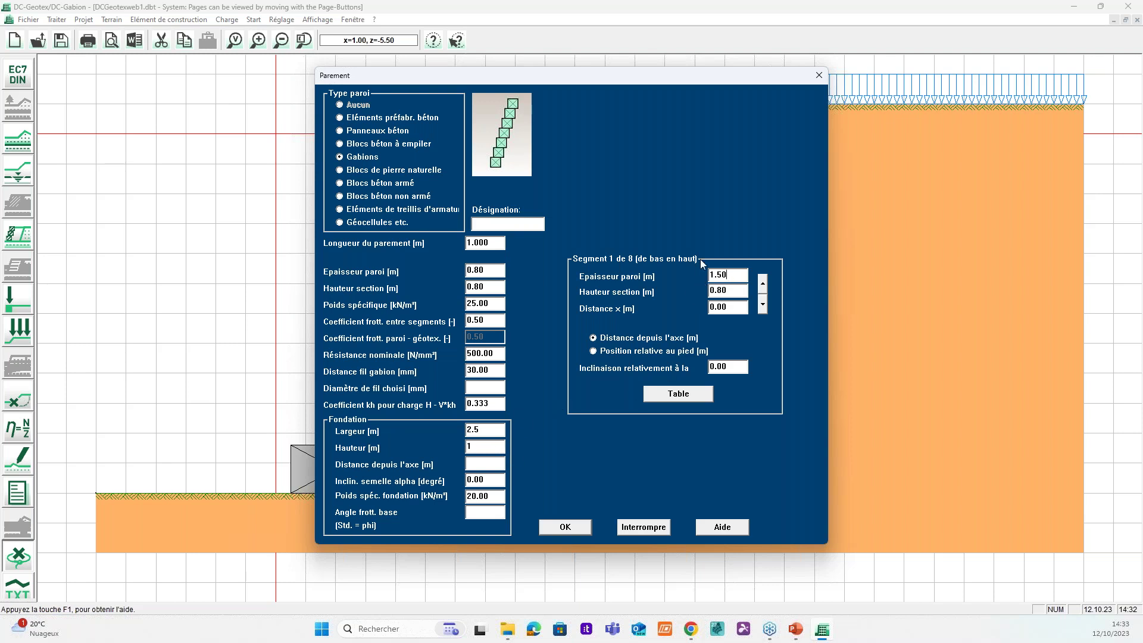
pyautogui.moveTo(729, 279); pyautogui.dragTo(699, 273)
pyautogui.click(761, 286)
pyautogui.click(763, 281)
pyautogui.write('1.5')
pyautogui.click(764, 285)
pyautogui.write('1.2')
pyautogui.click(764, 285)
pyautogui.write('1')
pyautogui.click(763, 284)
pyautogui.click(565, 528)
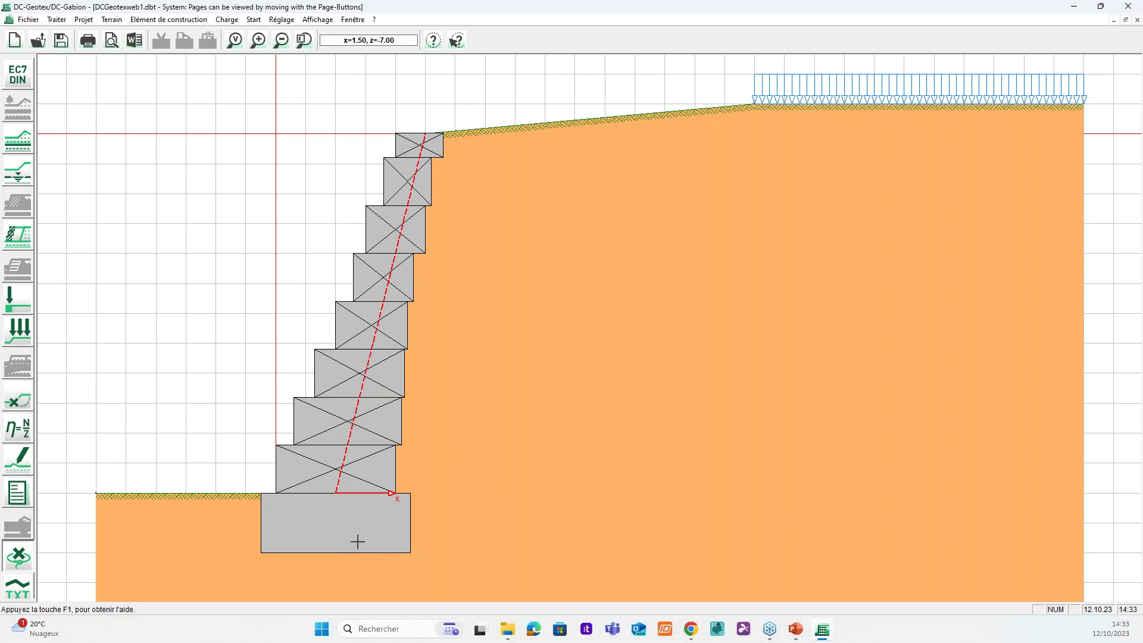
# Step: Set the foundation's distance from the axis to -0.2 m and recalculate the wall
pyautogui.doubleClick(356, 518)
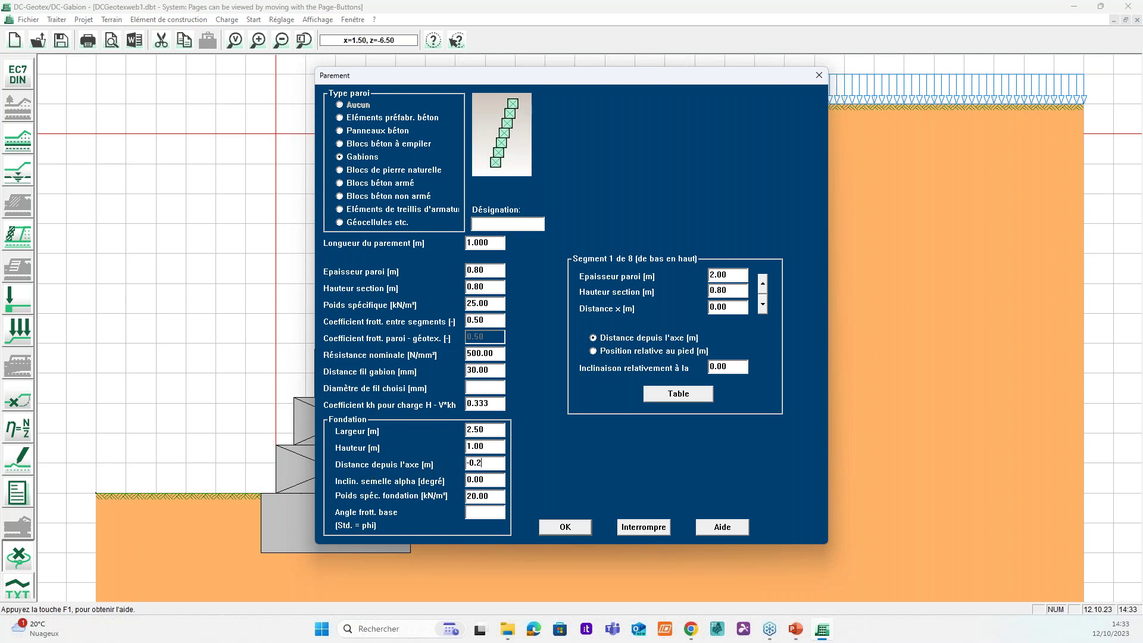
pyautogui.click(566, 528)
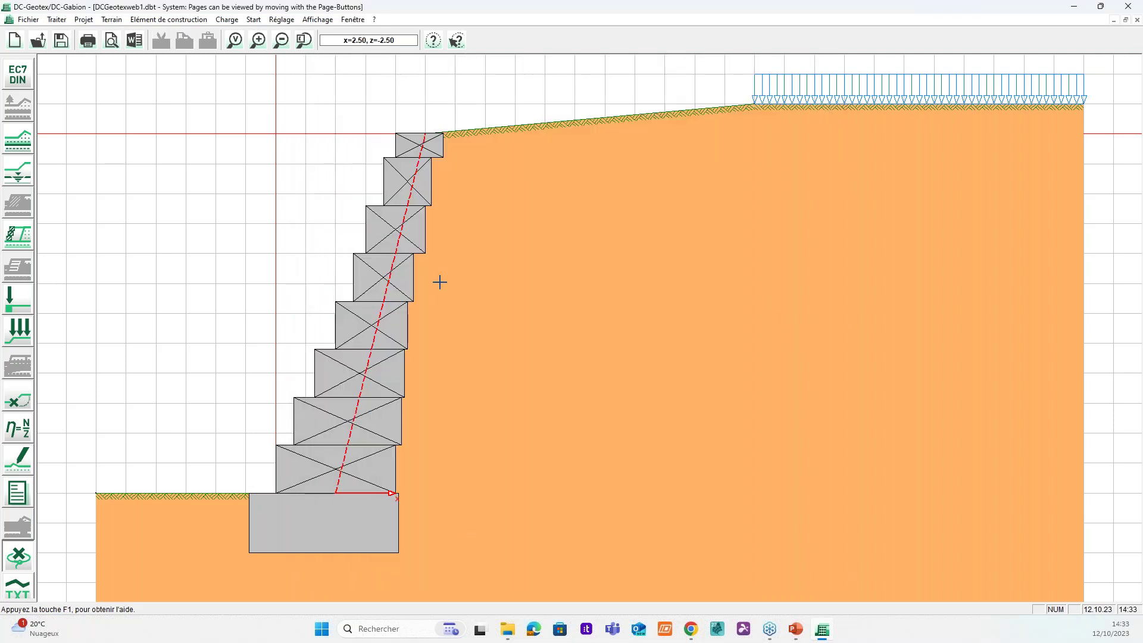
pyautogui.click(30, 428)
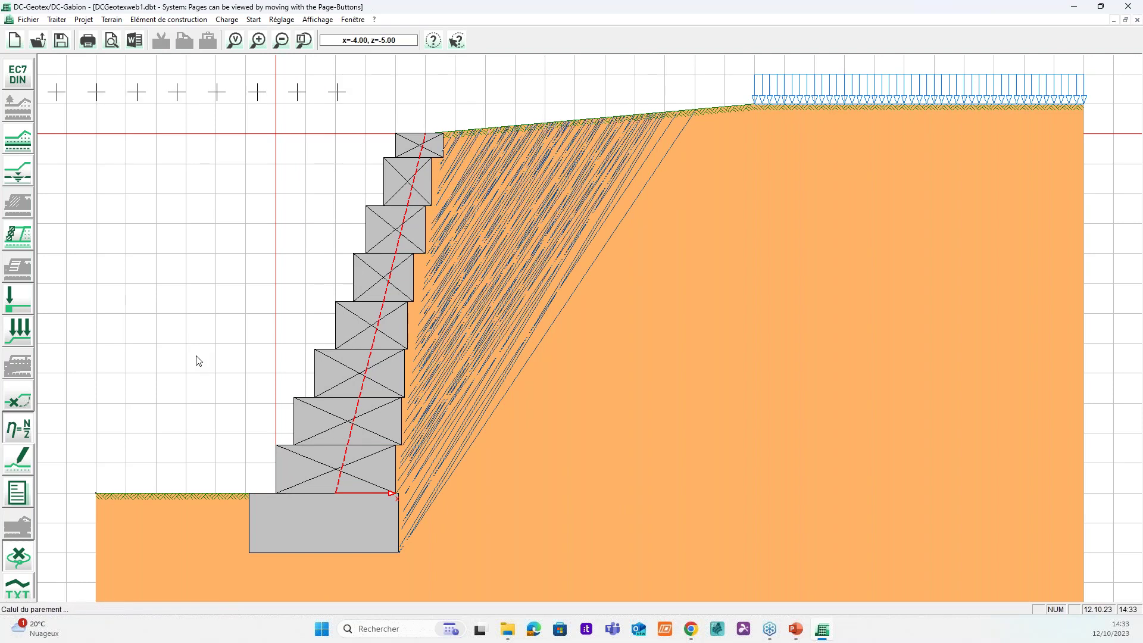
# Step: Display the new calculation report at a reduced scale and examine the overturning, sliding, settlement, bearing and slope stability verifications for CH1
pyautogui.click(18, 493)
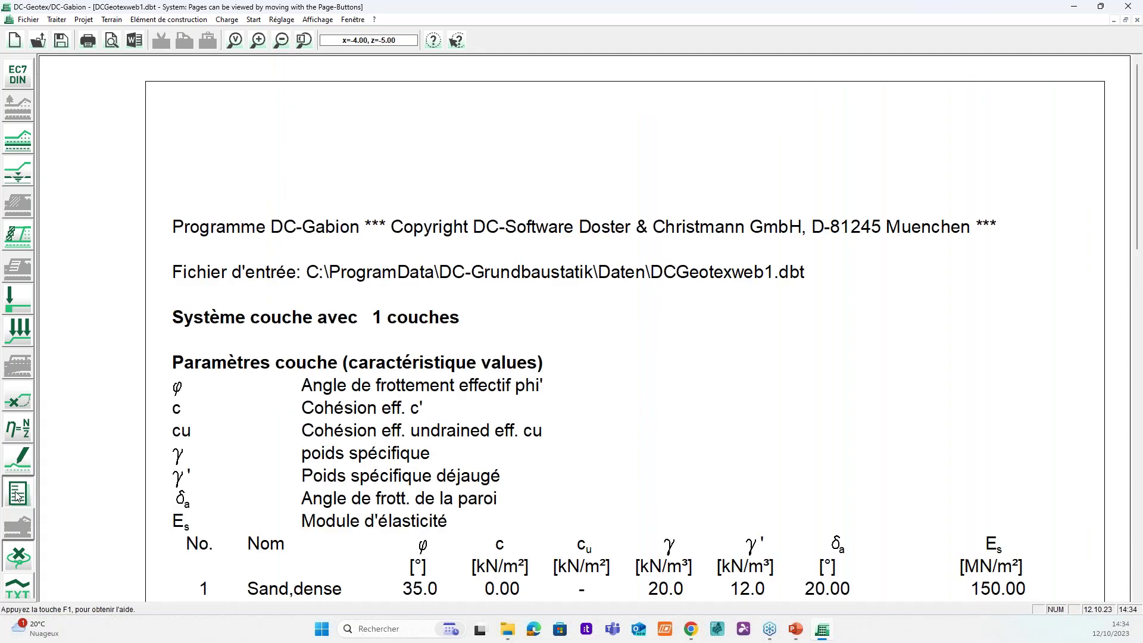
pyautogui.click(282, 40)
pyautogui.scroll(-2, 711, 315)
pyautogui.scroll(-10, 709, 316)
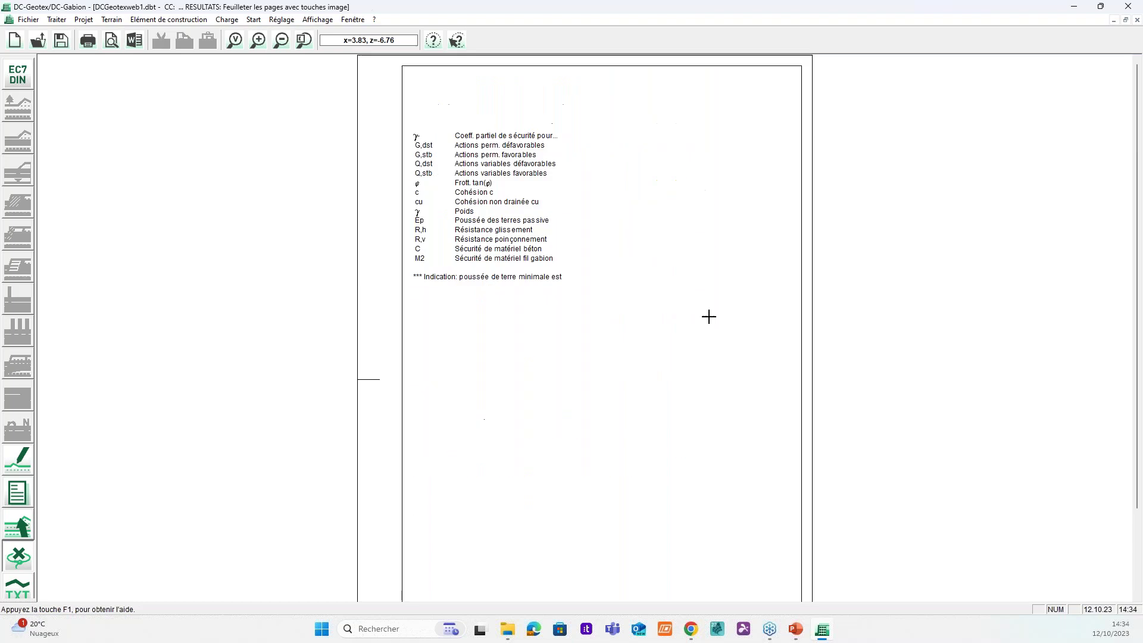
pyautogui.scroll(-5, 709, 316)
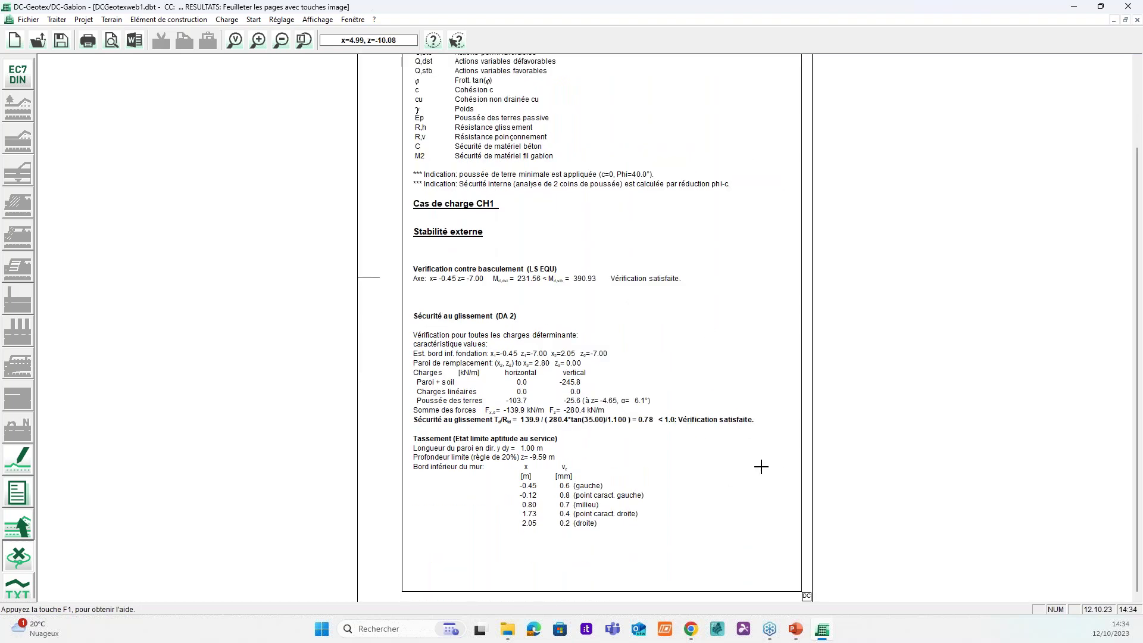
pyautogui.press('pagedown')
pyautogui.scroll(1, 537, 406)
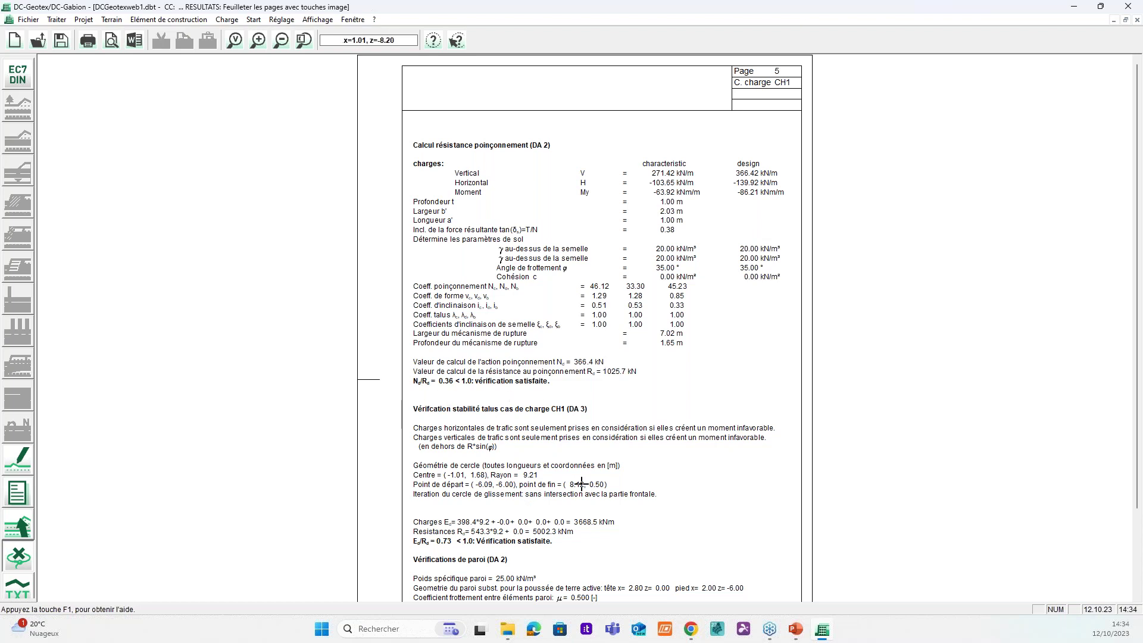
# Step: Examine the widened wall's block sliding, eccentricity, overturning and internal gabion stability tables, then the section drawing with the slip circle
pyautogui.scroll(-10, 581, 484)
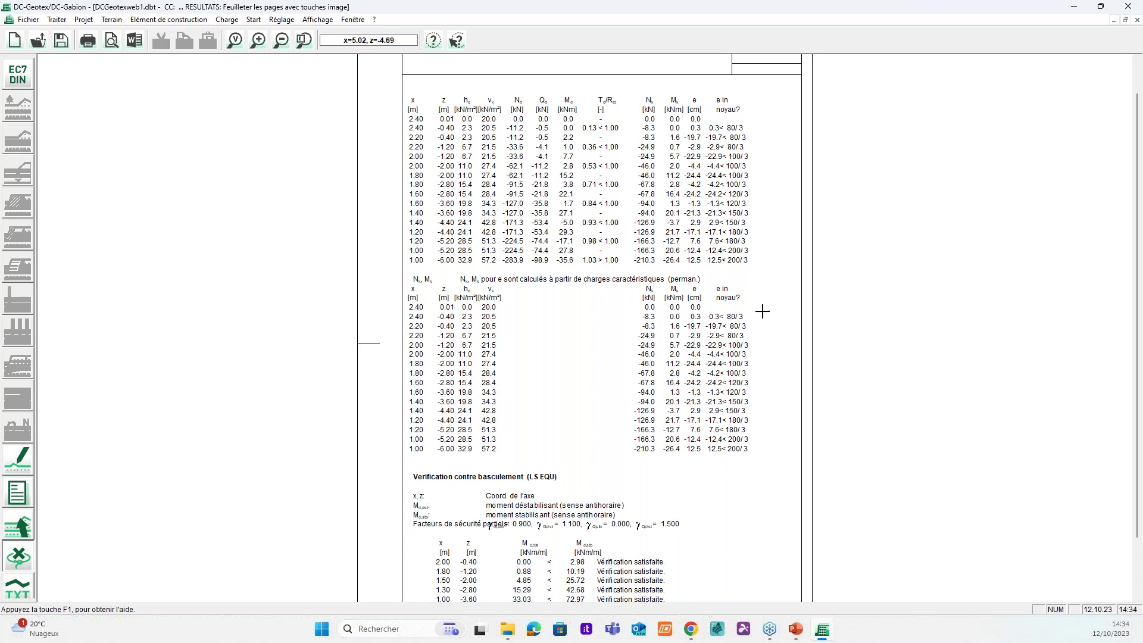
pyautogui.scroll(1, 754, 384)
pyautogui.scroll(-3, 753, 382)
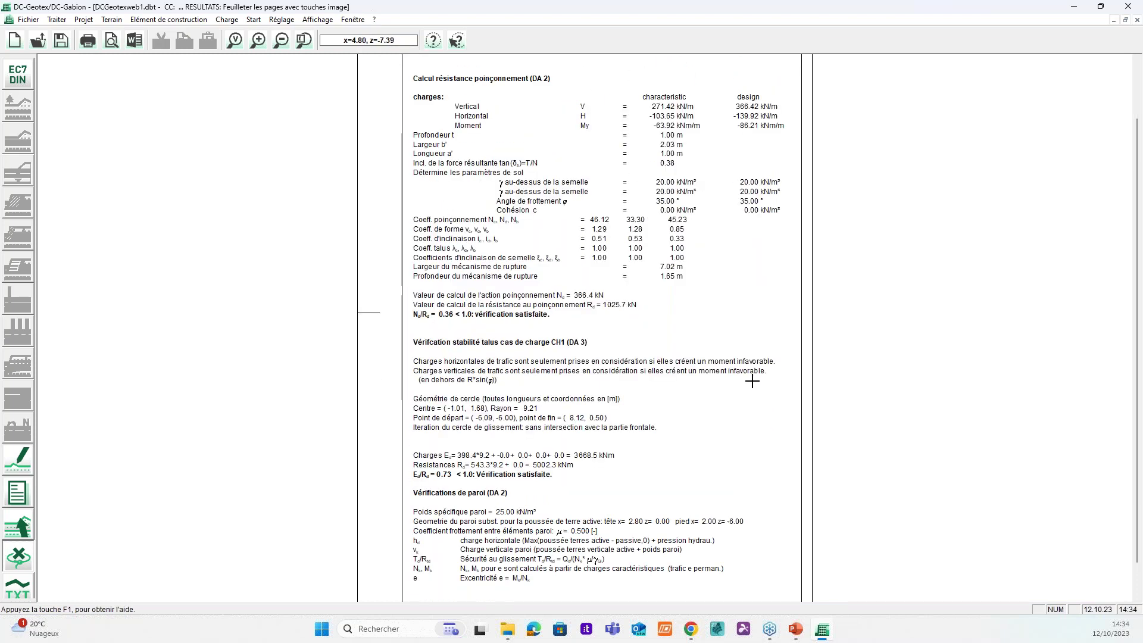
pyautogui.scroll(-8, 752, 381)
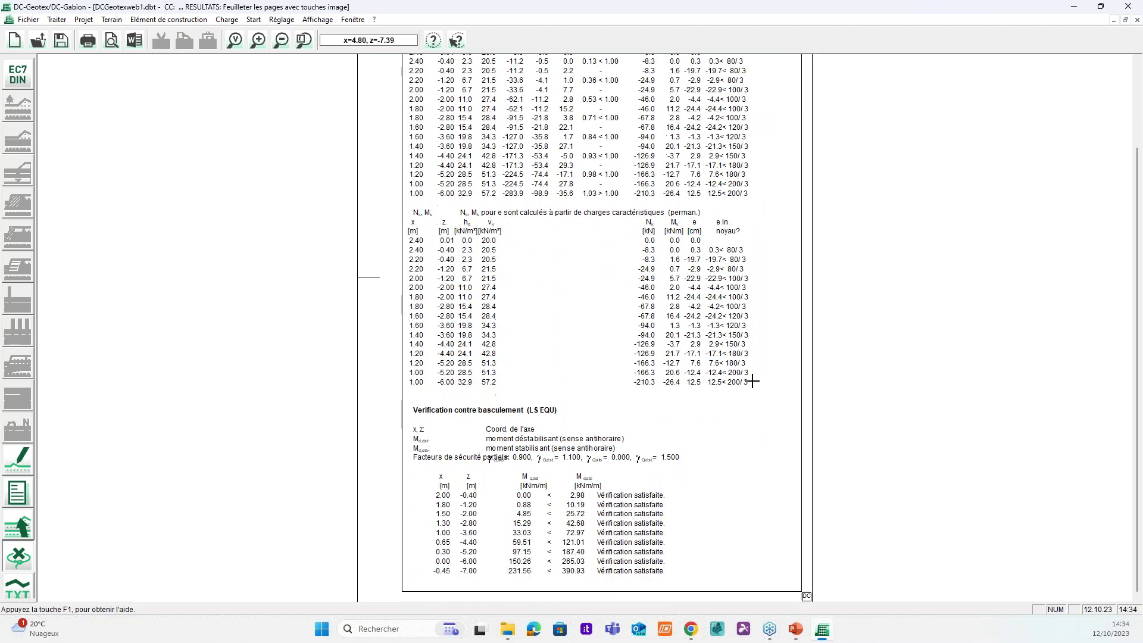
pyautogui.scroll(-2, 753, 380)
pyautogui.scroll(3, 753, 377)
pyautogui.scroll(-4, 660, 338)
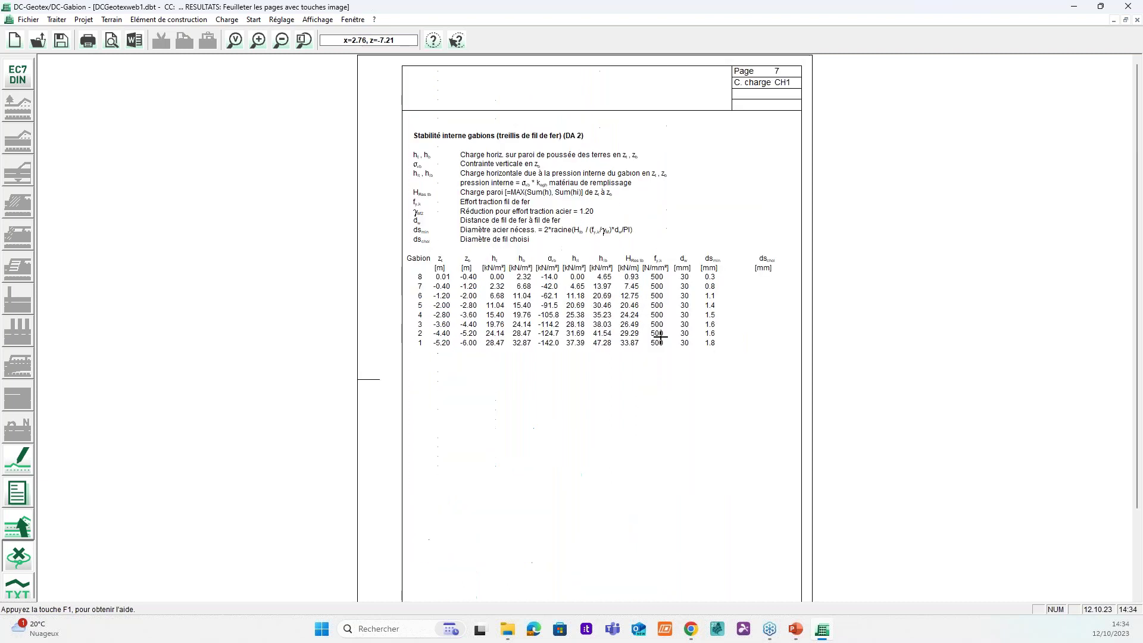
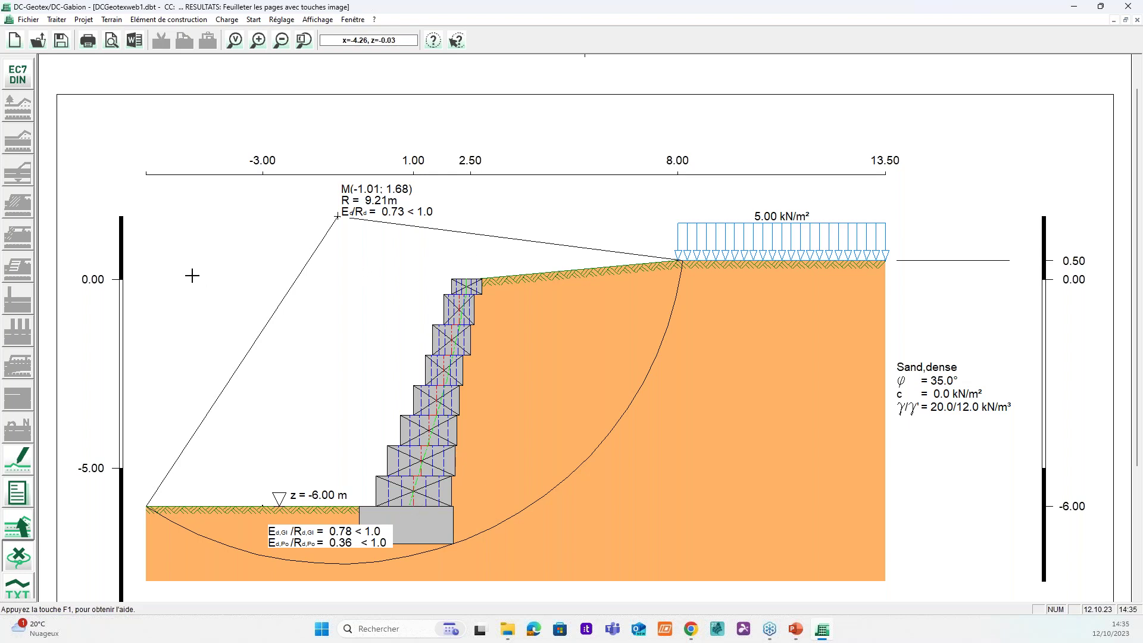
# Step: Create a new project and draw a horizontal ground line from x=0 to x=17 at z=-5.5 m, assigning Sand,dense beneath it
pyautogui.click(21, 529)
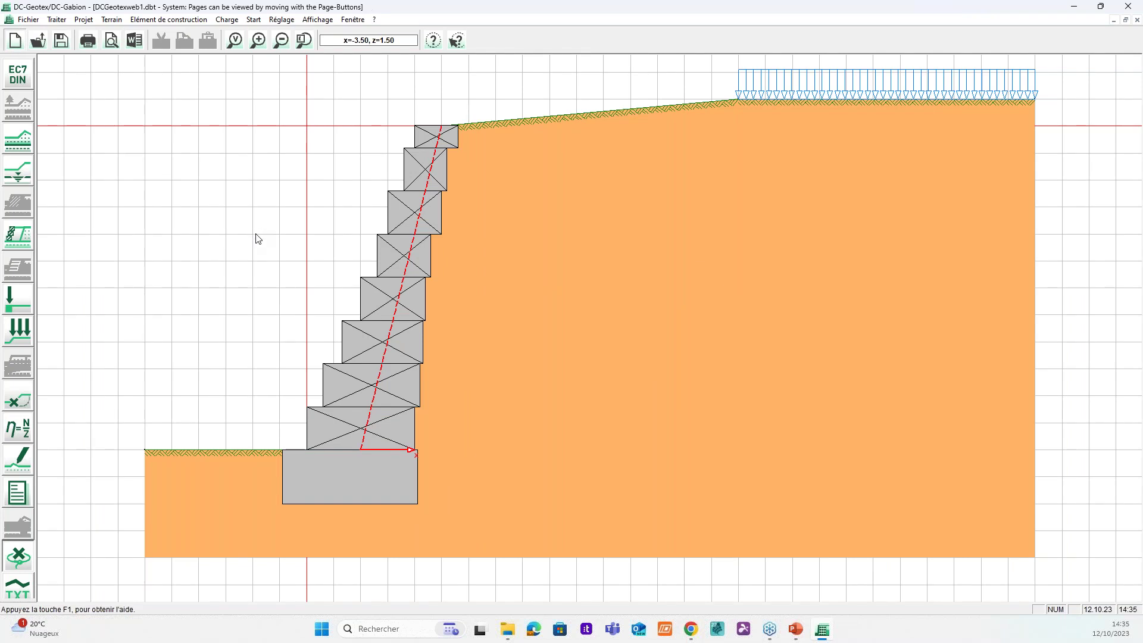
pyautogui.click(15, 40)
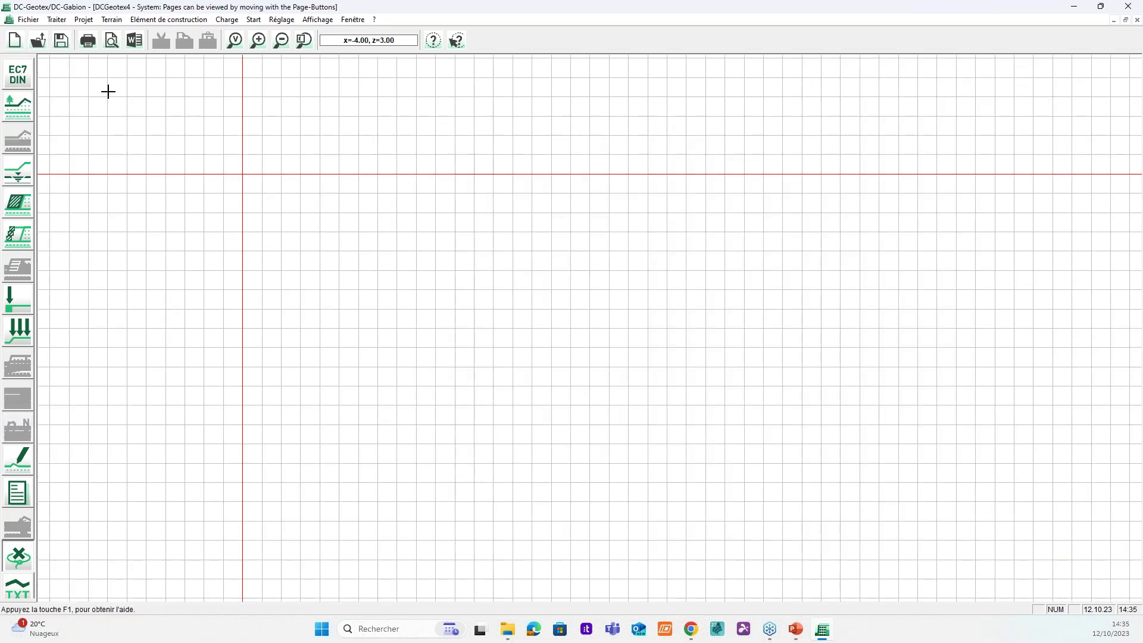
pyautogui.click(18, 107)
pyautogui.click(243, 386)
pyautogui.click(906, 390)
pyautogui.rightClick(872, 367)
pyautogui.click(536, 248)
pyautogui.click(572, 263)
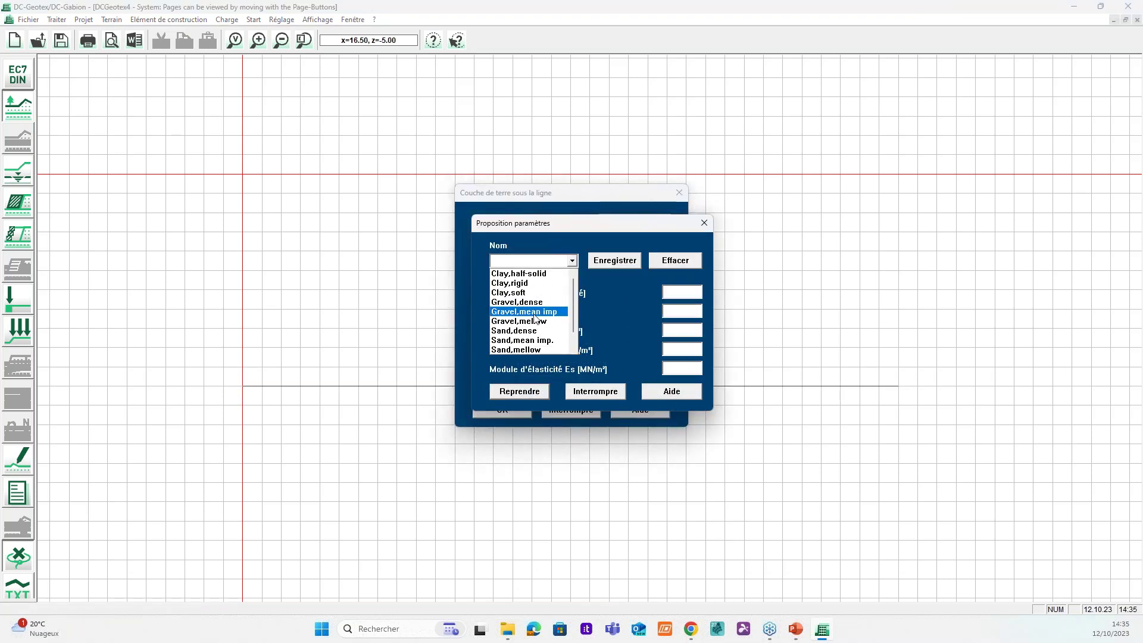
pyautogui.click(529, 330)
pyautogui.click(532, 397)
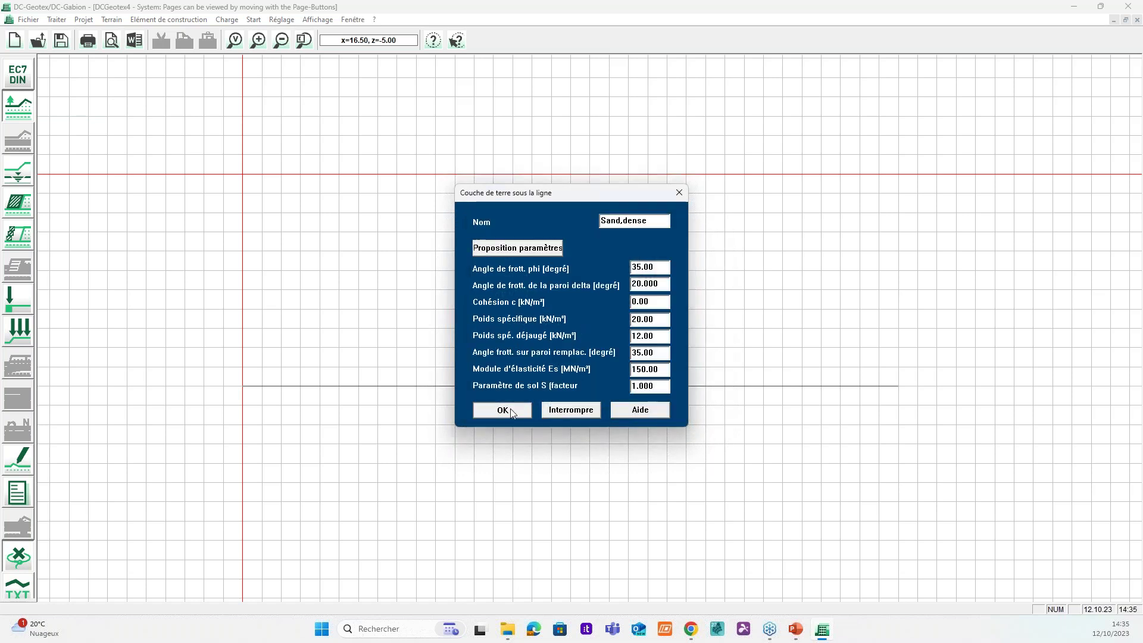
pyautogui.click(506, 409)
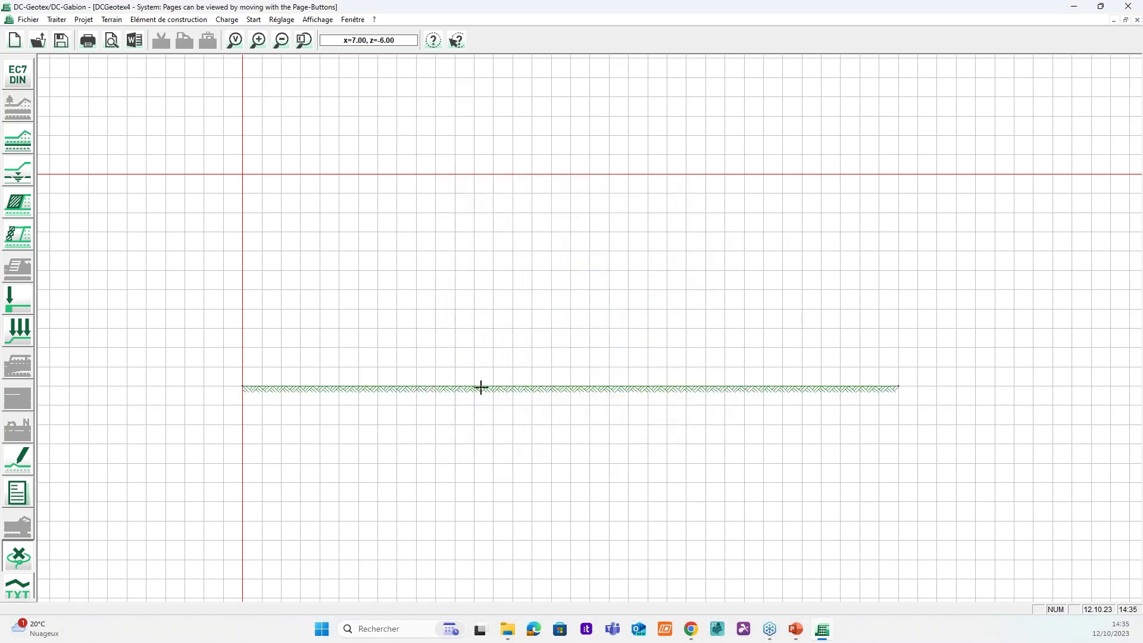
# Step: Place a vertical gabion wall at x=8.5 from z=-5.5 to z=0 with a 0.80 m thickness and 0.80 m section height
pyautogui.click(17, 240)
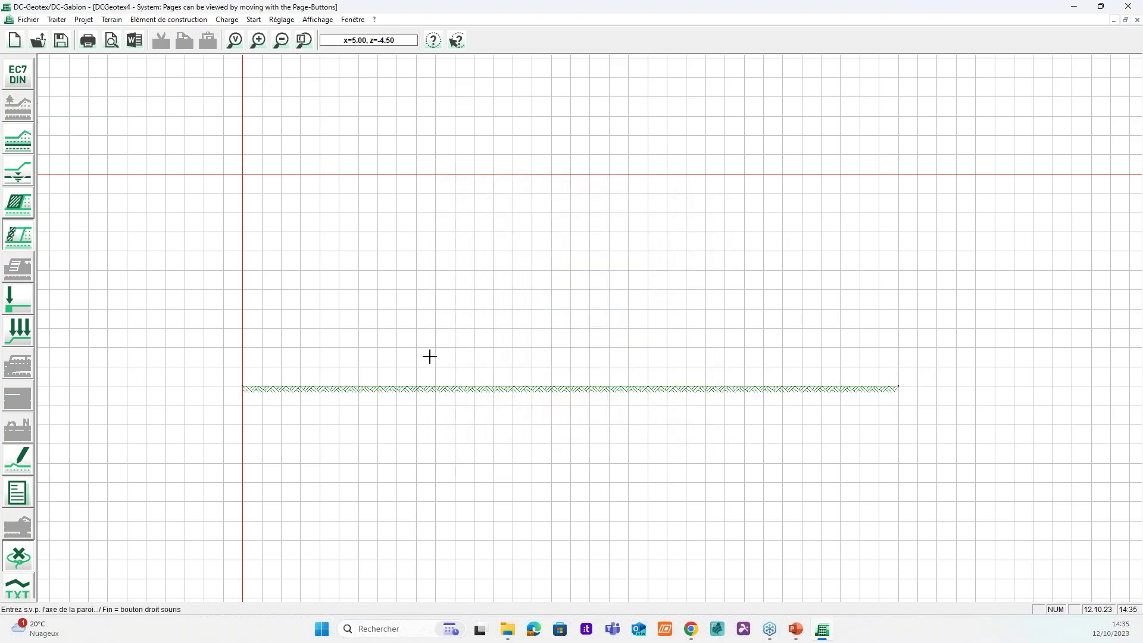
pyautogui.click(570, 388)
pyautogui.click(576, 213)
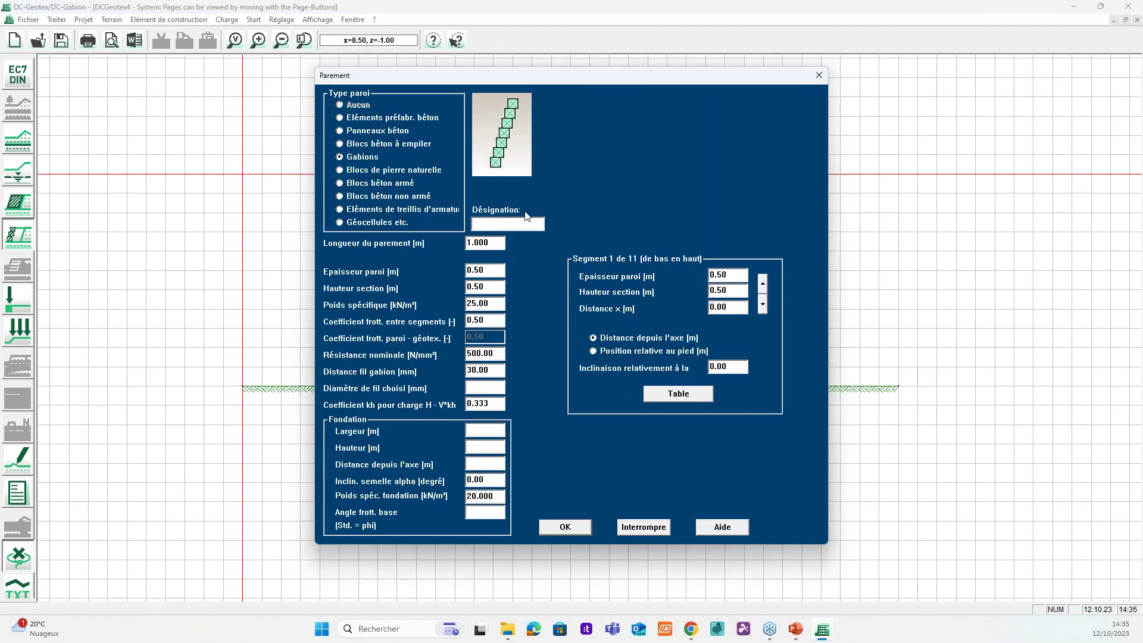
pyautogui.doubleClick(493, 270)
pyautogui.write('0.')
pyautogui.doubleClick(490, 288)
pyautogui.write('0')
pyautogui.click(568, 528)
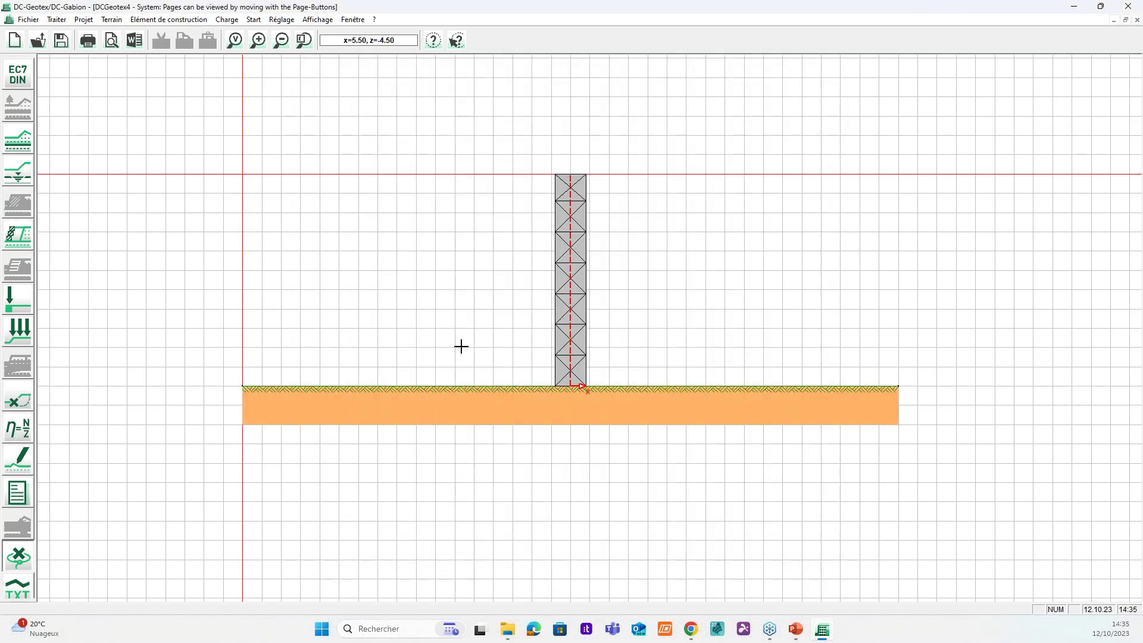
# Step: Add a traffic-type line load named Vent along the wall's axis from z=-5.5 to z=0, with a vertical load of -1 kN/m²
pyautogui.click(26, 336)
pyautogui.click(572, 384)
pyautogui.click(573, 175)
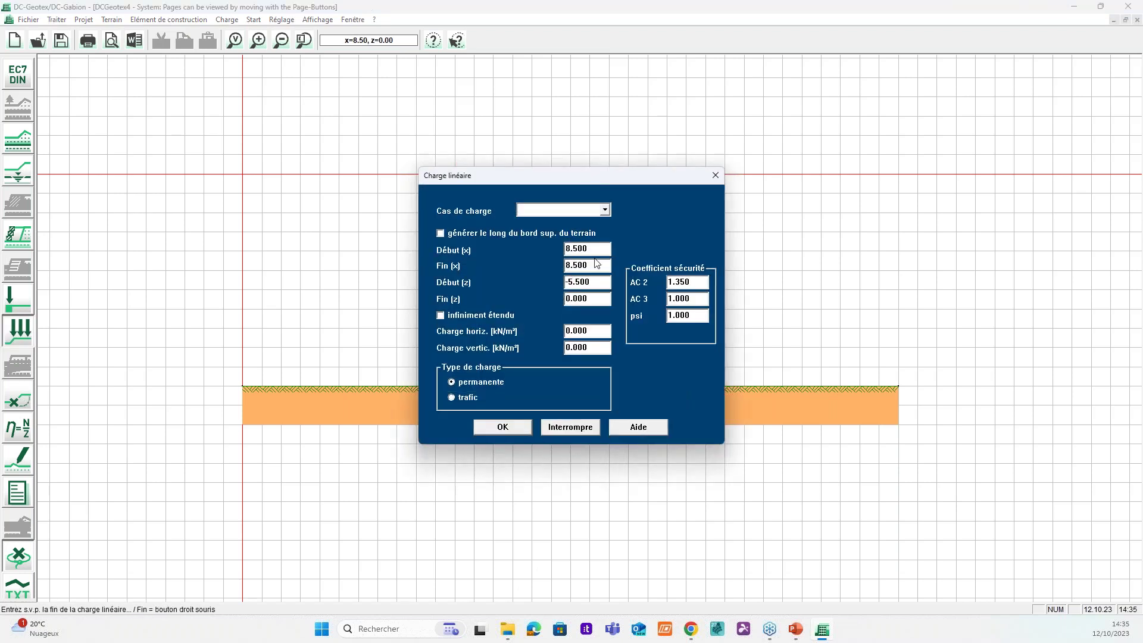
pyautogui.moveTo(591, 350); pyautogui.dragTo(558, 354)
pyautogui.click(463, 398)
pyautogui.click(511, 430)
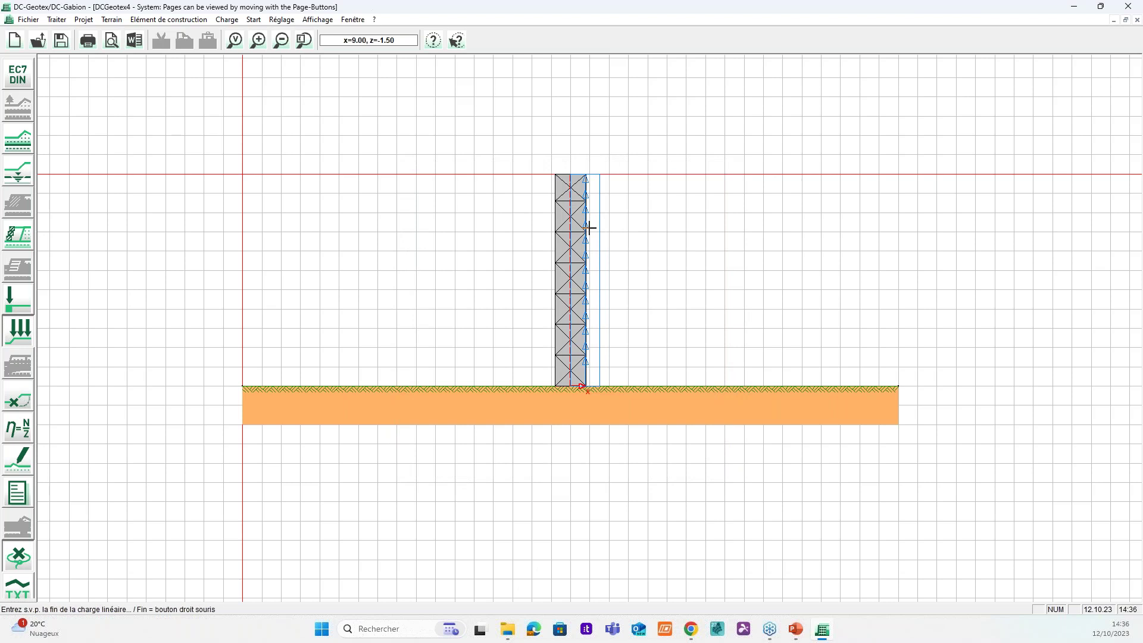
# Step: Edit the Vent load to act horizontally at -1 kN/m² and clear its vertical component
pyautogui.click(588, 228)
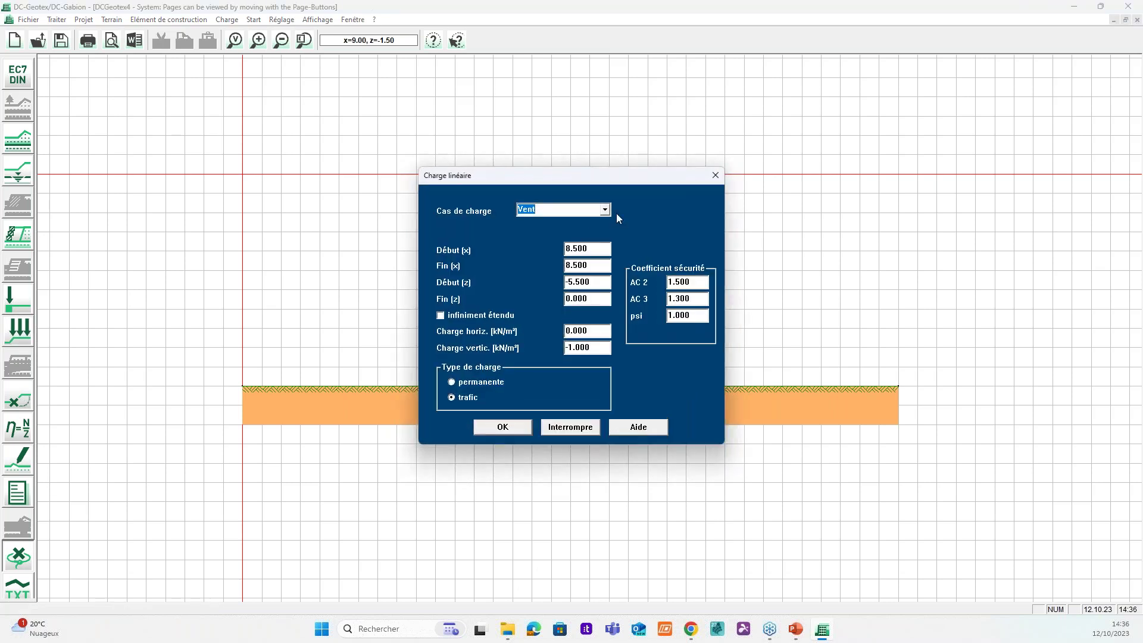
pyautogui.click(715, 175)
pyautogui.click(588, 242)
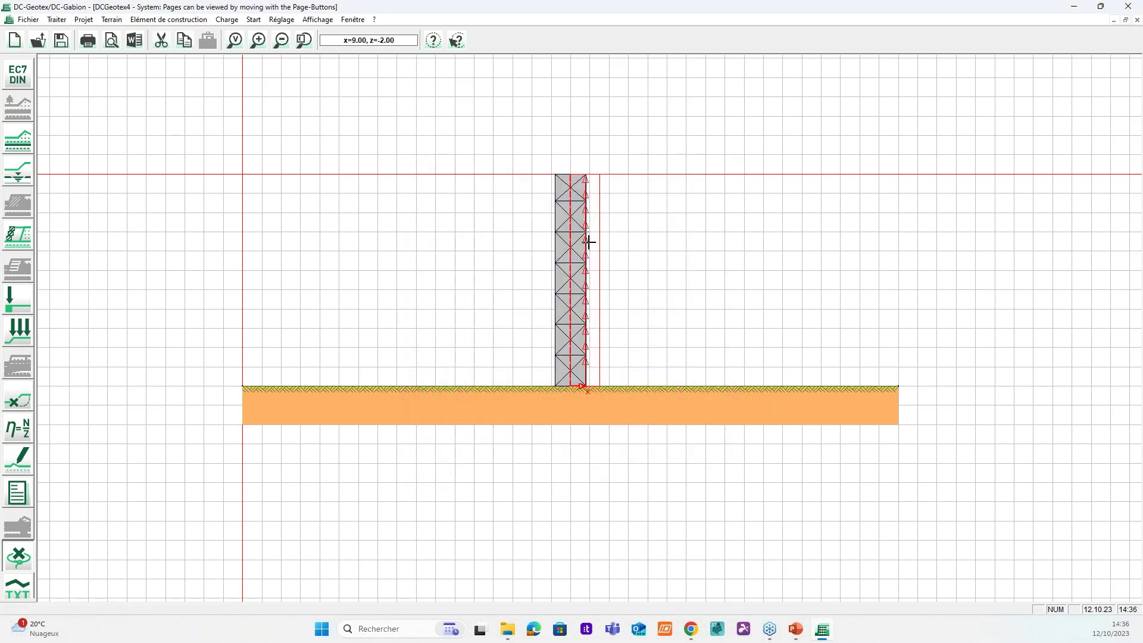
pyautogui.moveTo(599, 347); pyautogui.dragTo(512, 351)
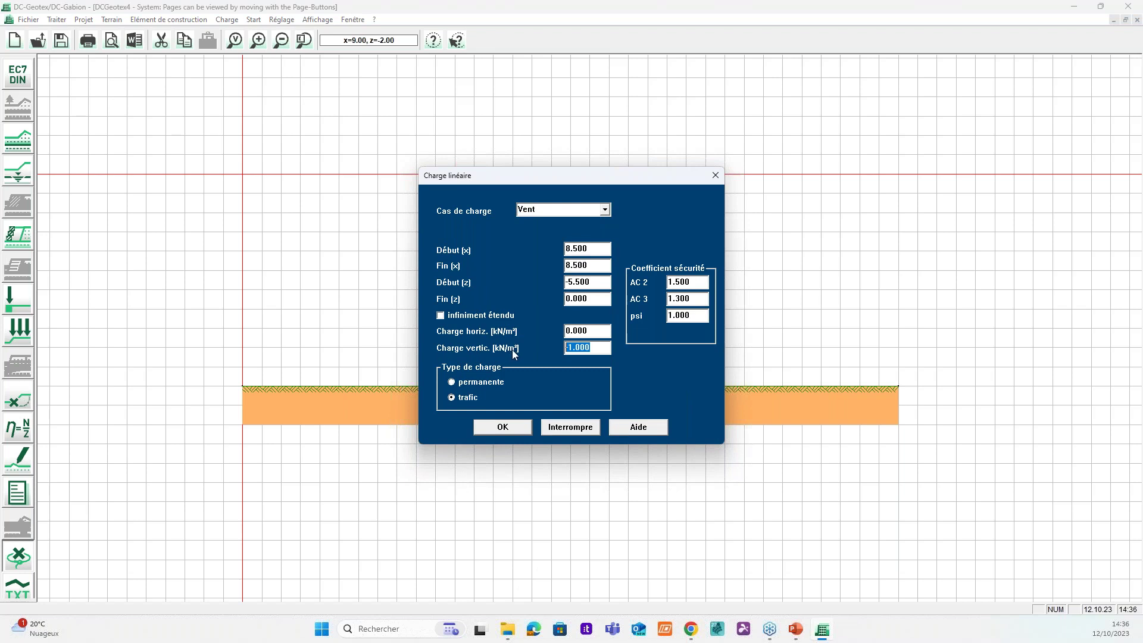
pyautogui.press('BackSpace')
pyautogui.moveTo(593, 330); pyautogui.dragTo(560, 326)
pyautogui.click(505, 431)
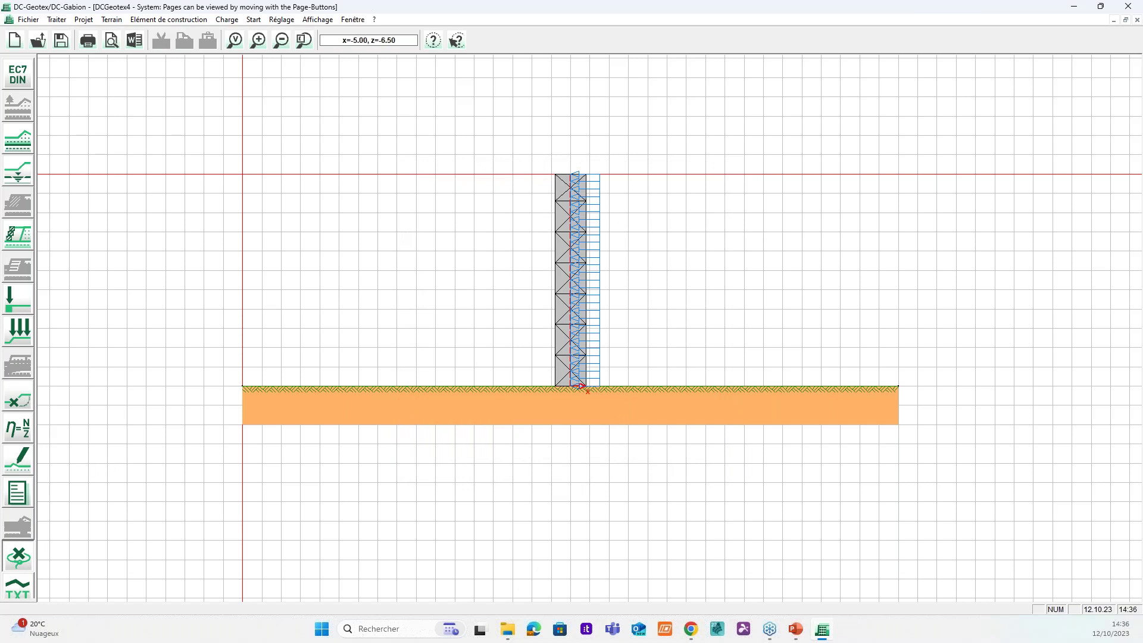
# Step: Run the calculation and save the project as DCGeotex4.dbt
pyautogui.click(19, 428)
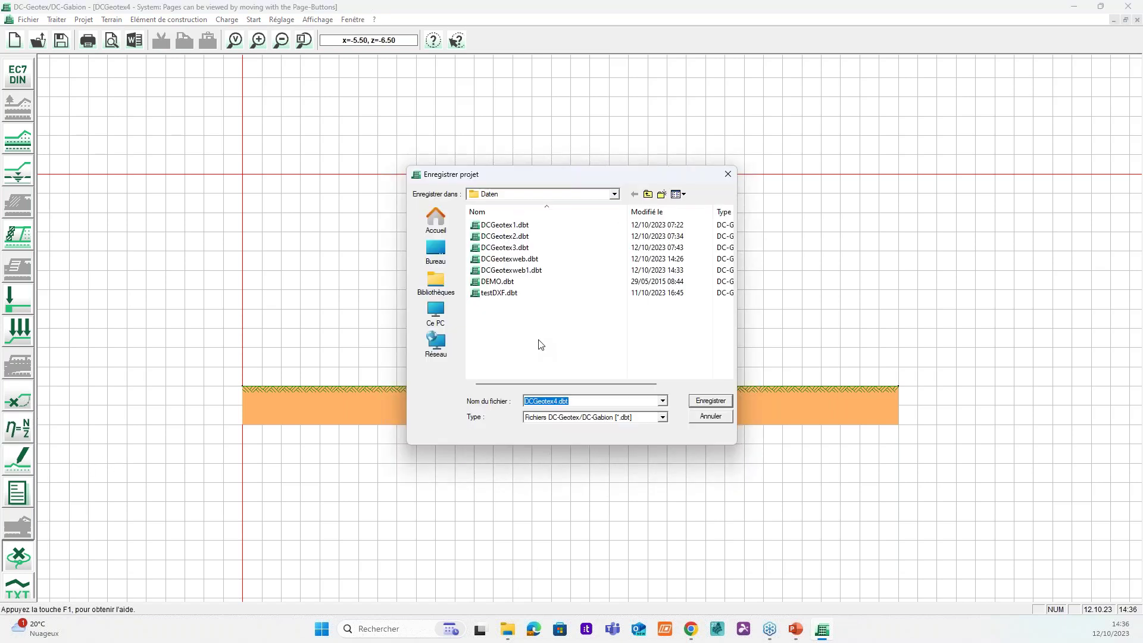
pyautogui.click(560, 403)
pyautogui.click(703, 407)
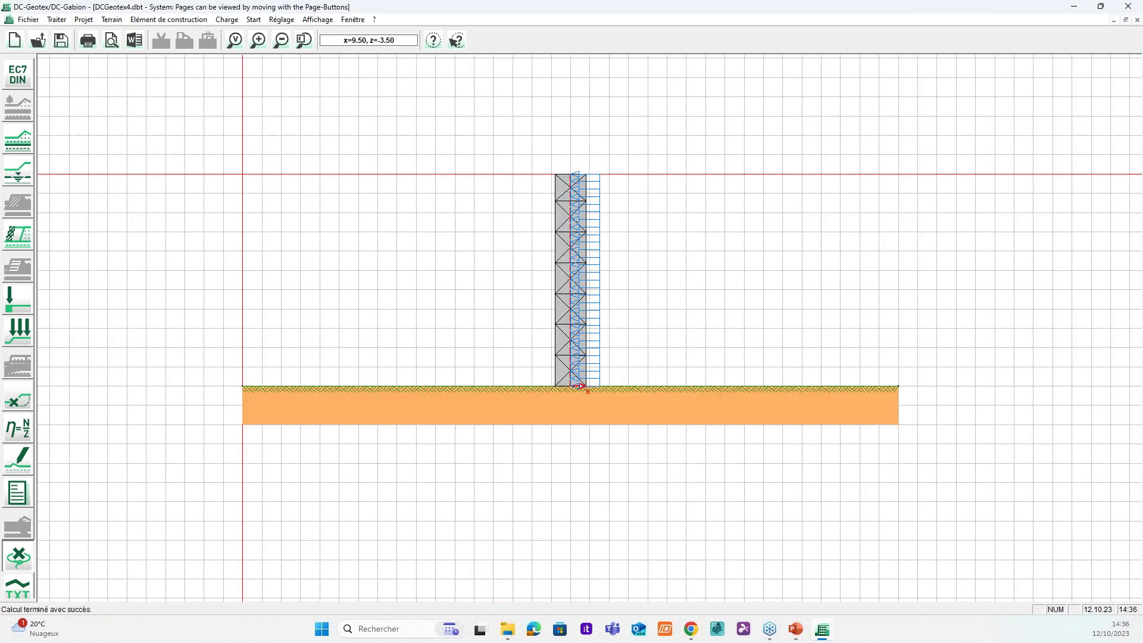
# Step: Display the freestanding wall's report at a reduced scale and examine its partial safety factors and external stability verifications for the Vent load case
pyautogui.click(17, 493)
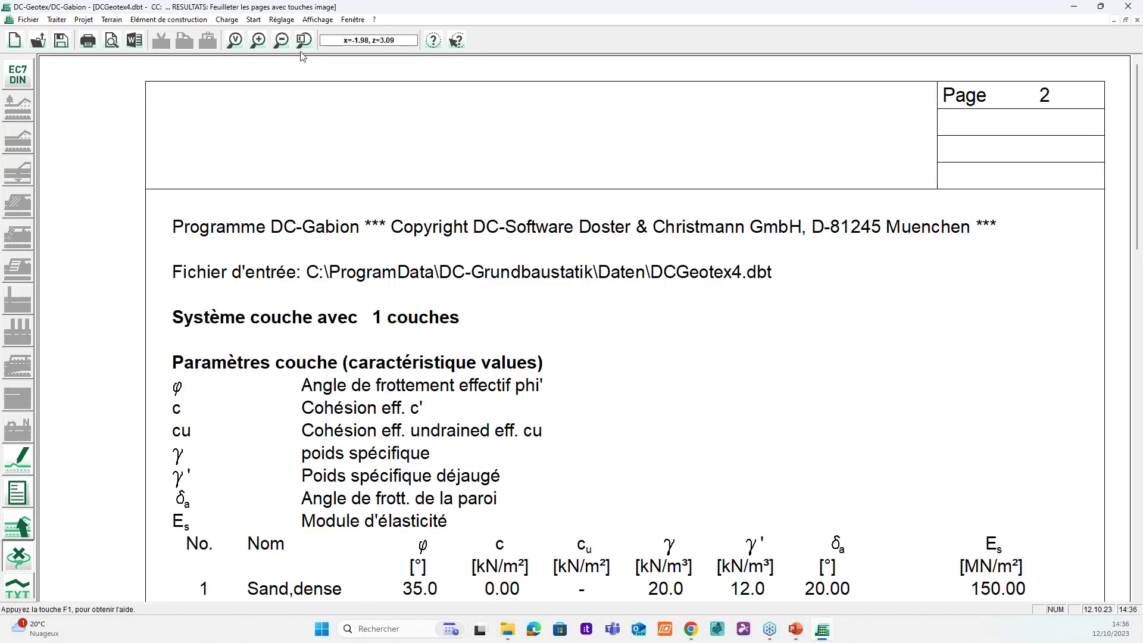
pyautogui.click(282, 40)
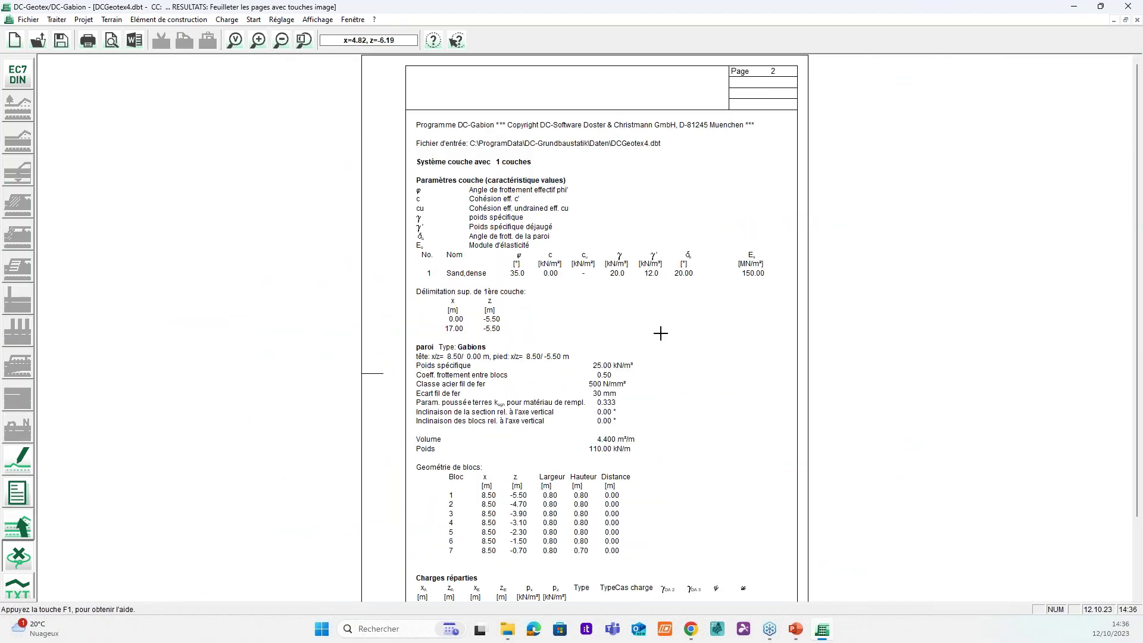
pyautogui.scroll(-1, 668, 347)
pyautogui.scroll(-2, 668, 347)
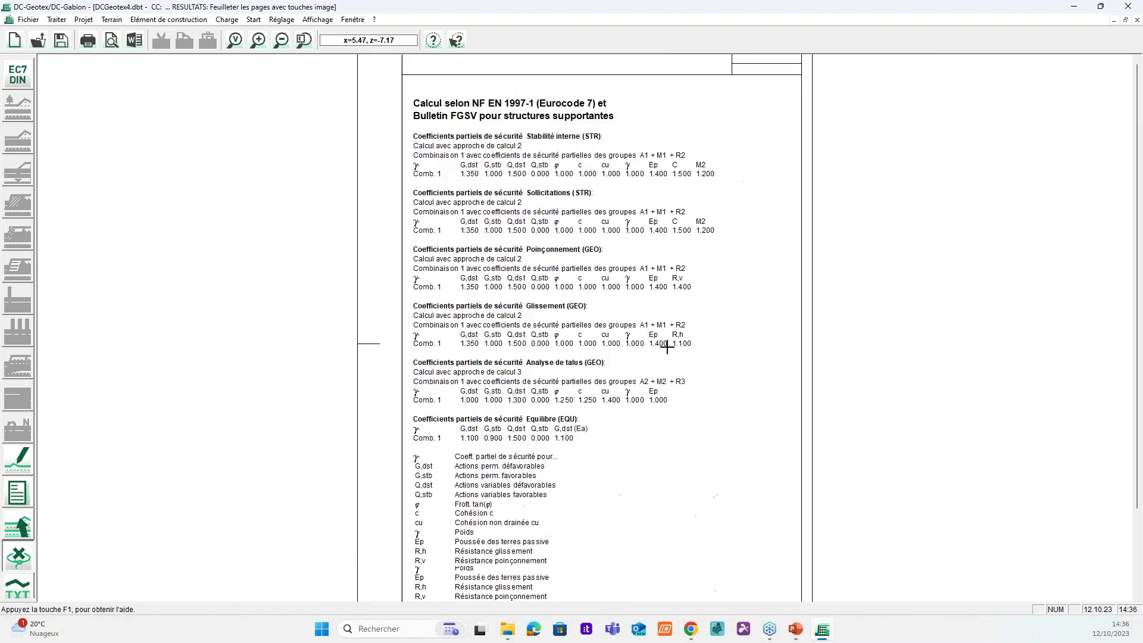
pyautogui.scroll(-2, 667, 347)
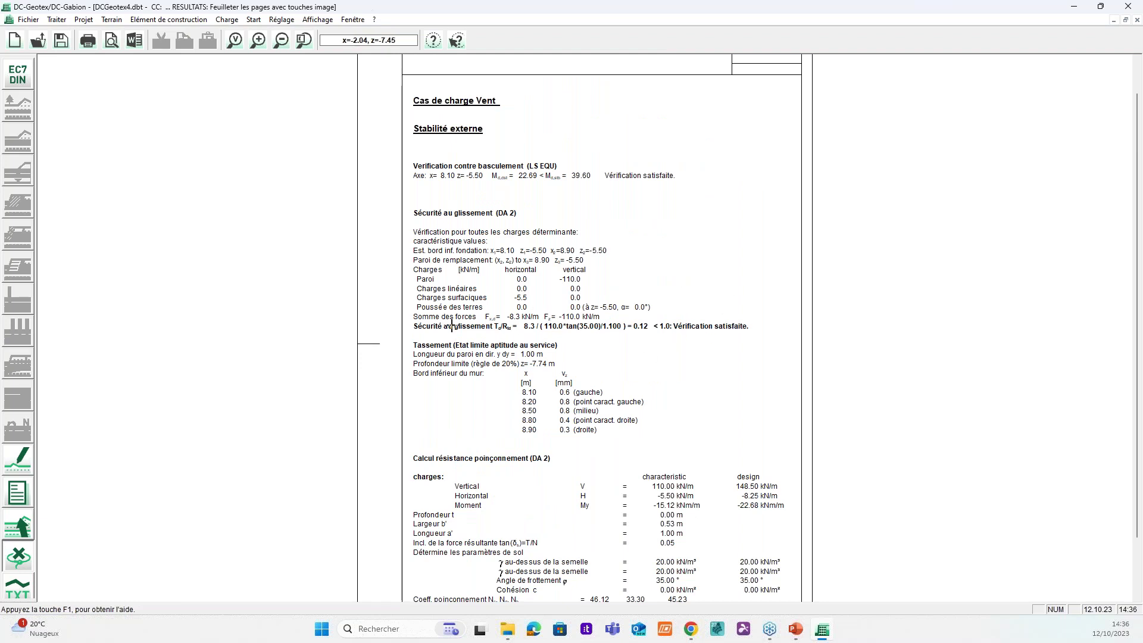
pyautogui.scroll(-1, 685, 334)
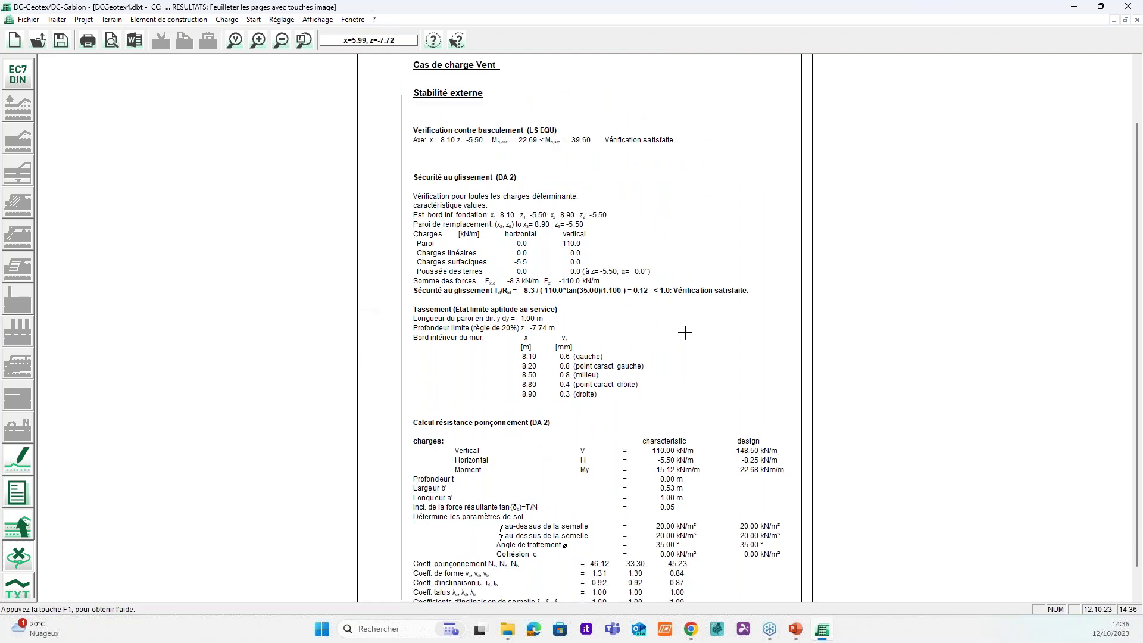
# Step: Examine the Vent case's sliding, settlement and punching checks, the wall and internal gabion verifications, and the system drawing in the report
pyautogui.scroll(-10, 658, 307)
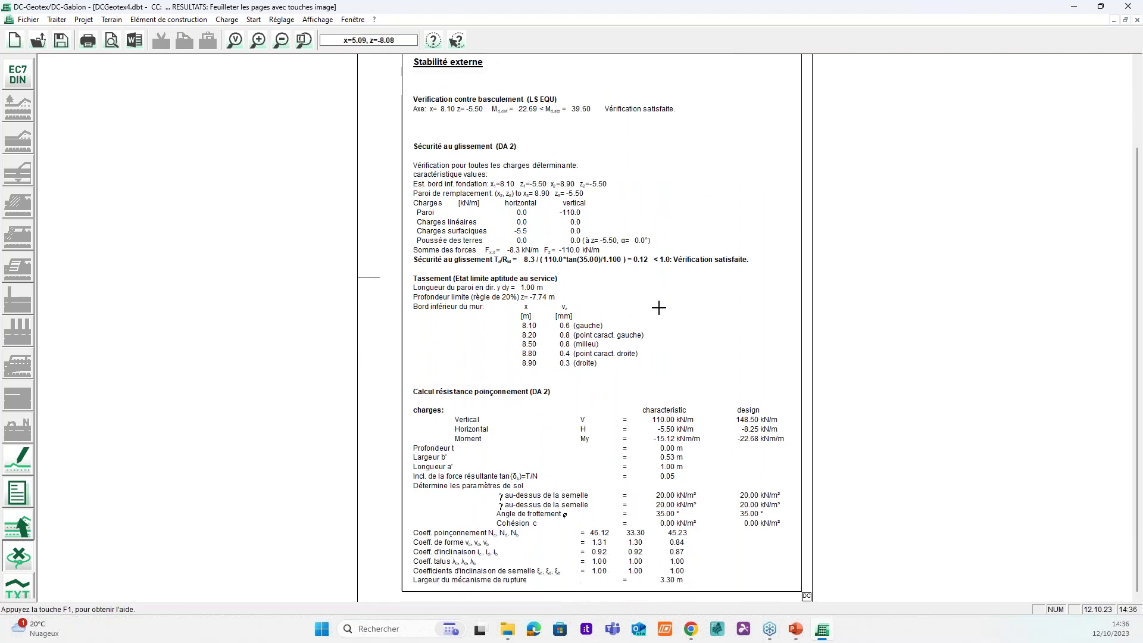
pyautogui.scroll(2, 658, 307)
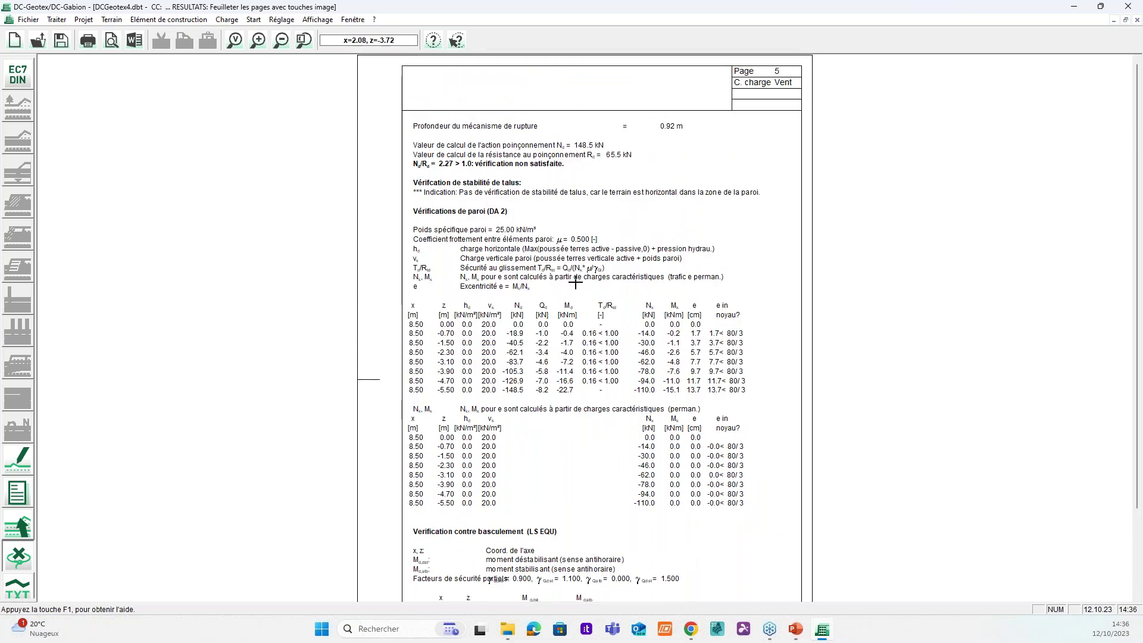
pyautogui.scroll(3, 564, 253)
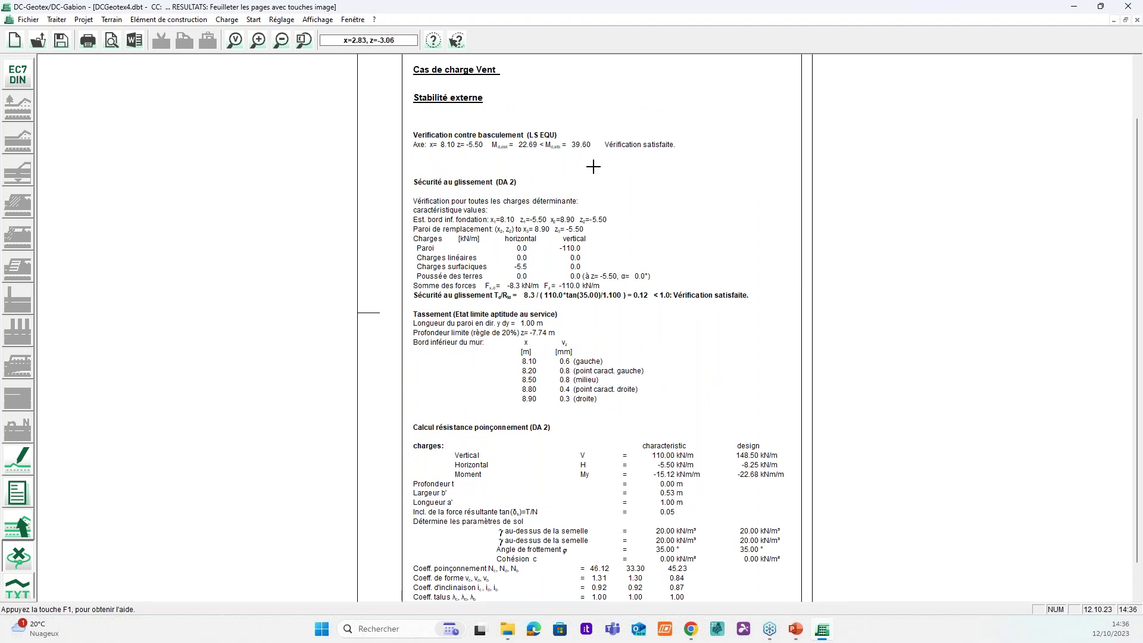
pyautogui.scroll(-1, 597, 379)
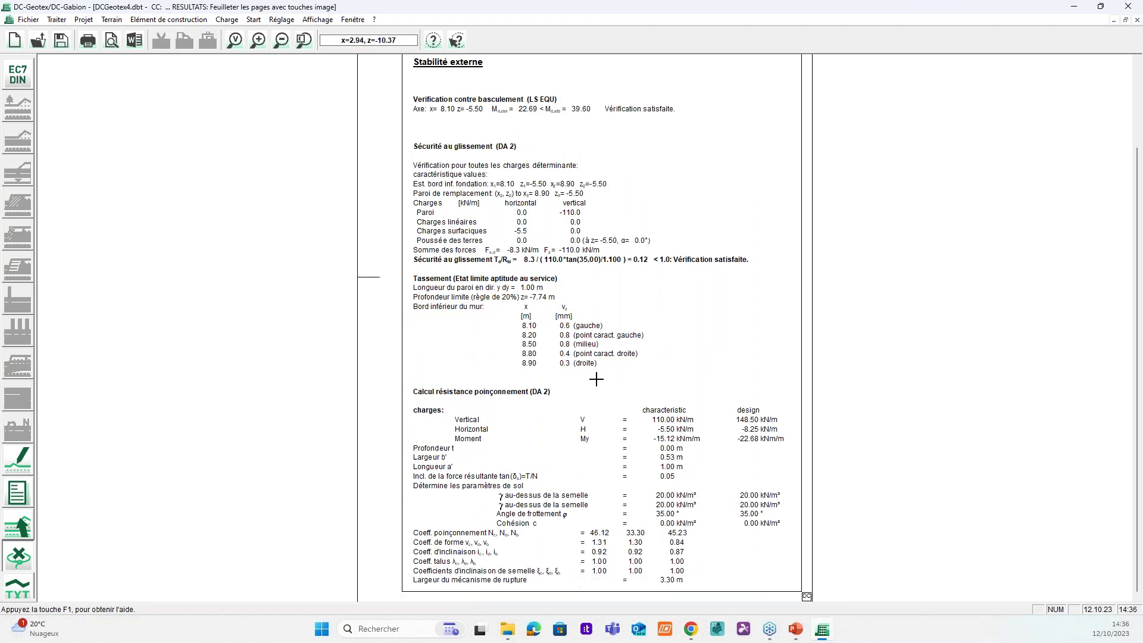
pyautogui.scroll(-1, 596, 379)
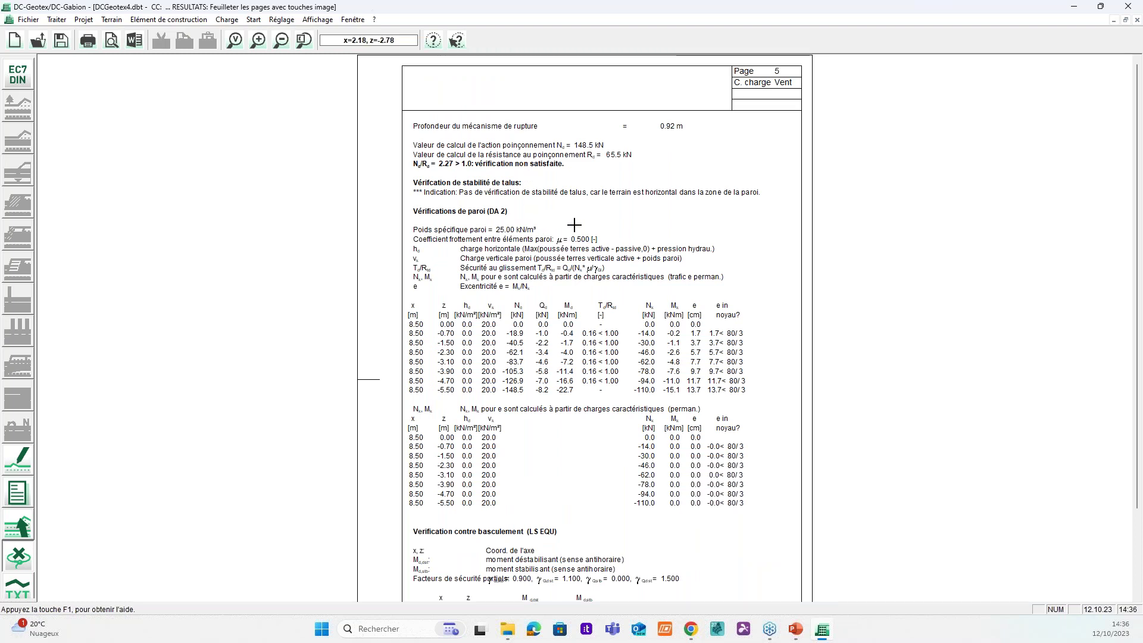
pyautogui.scroll(-3, 574, 224)
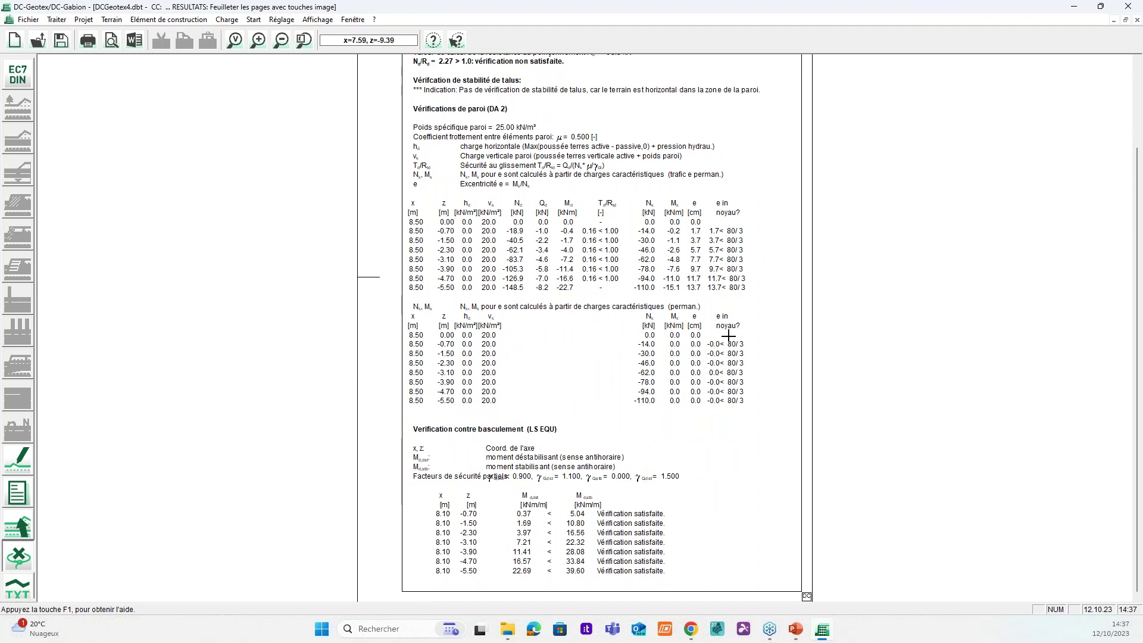
pyautogui.press('pagedown')
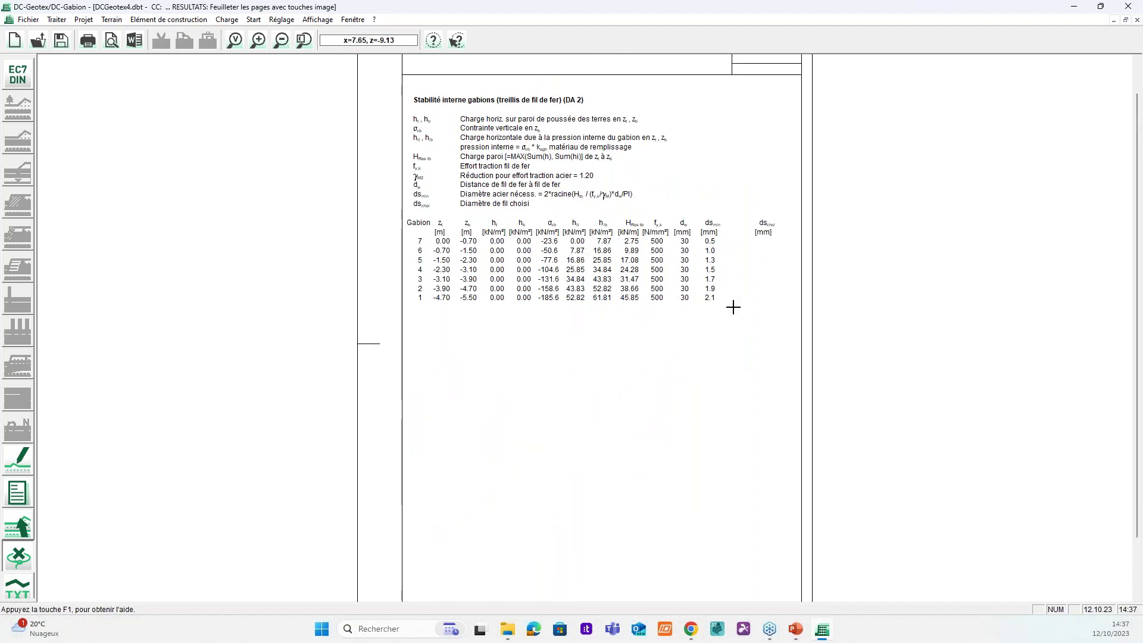
pyautogui.press('pageup')
pyautogui.press('pagedown')
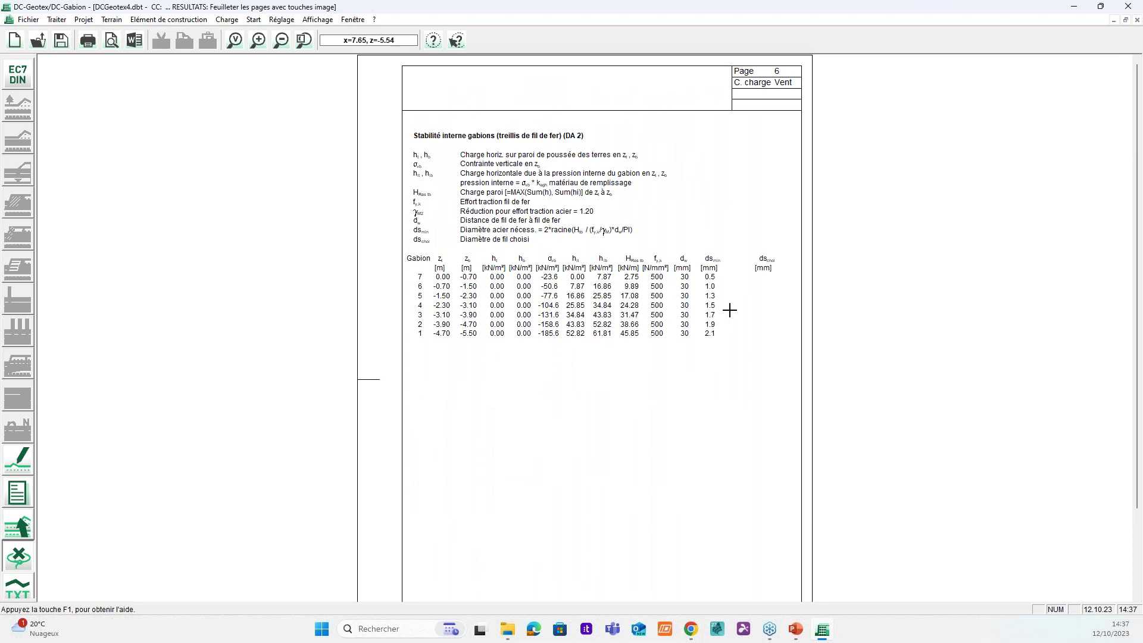
pyautogui.press('pagedown')
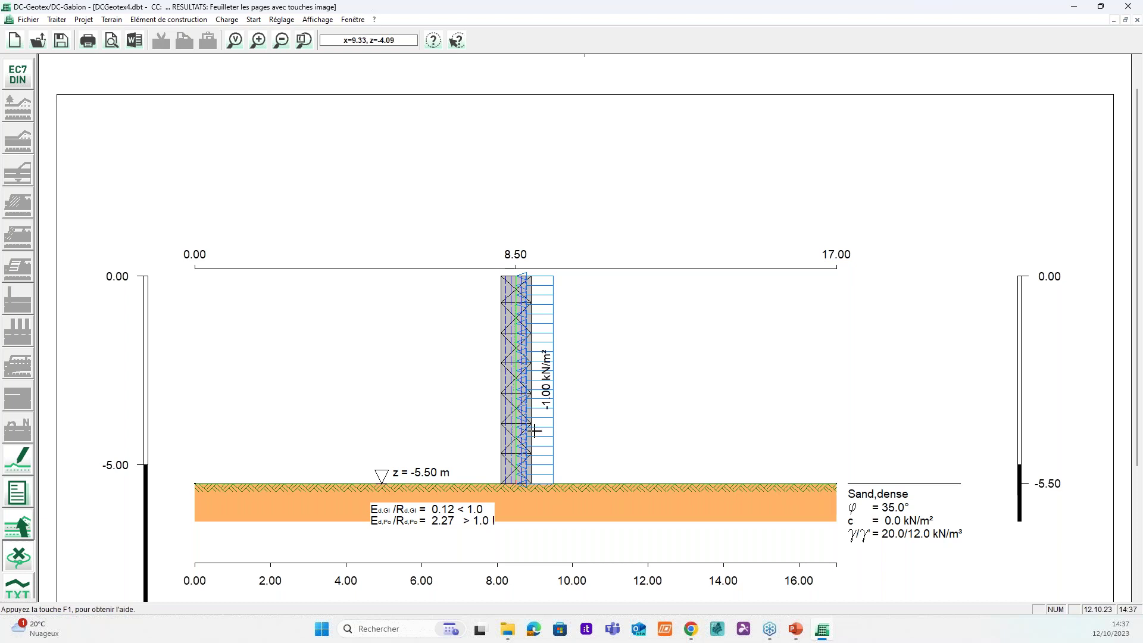
# Step: Return to the model and give the gabion wall a foundation 1.50 m wide and 0.50 m high
pyautogui.click(21, 527)
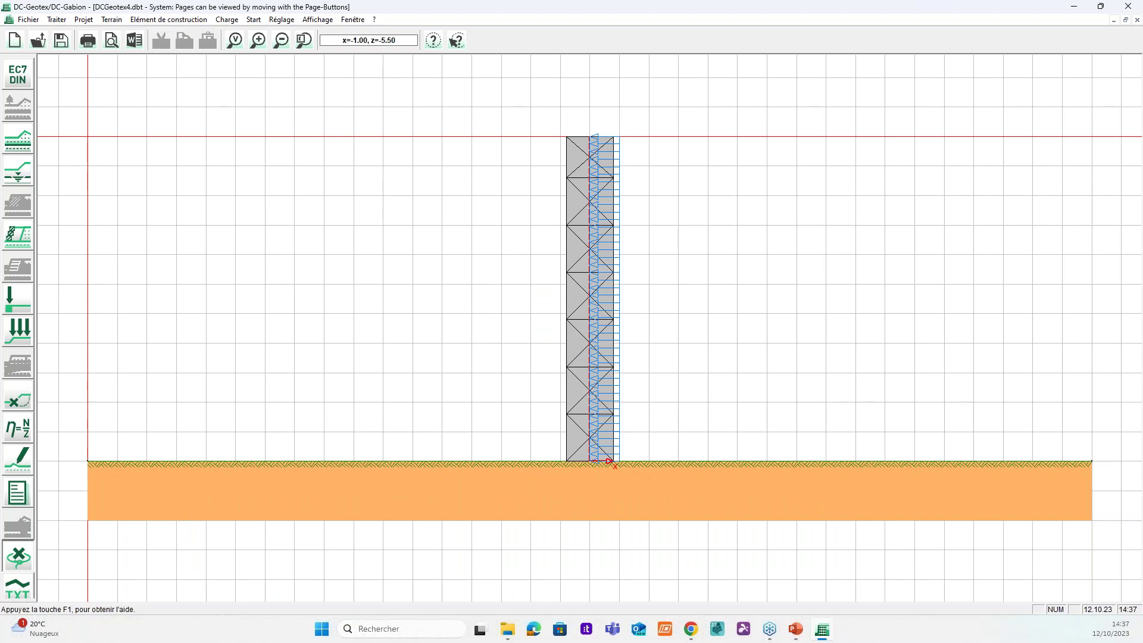
pyautogui.click(569, 330)
pyautogui.doubleClick(570, 329)
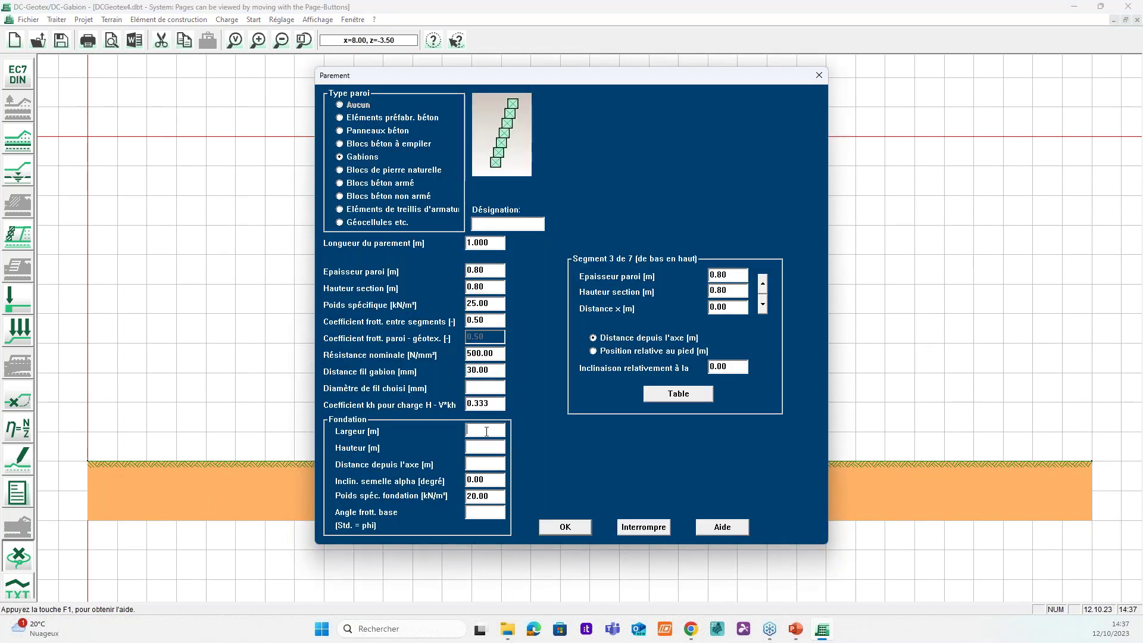
pyautogui.click(487, 432)
pyautogui.click(578, 527)
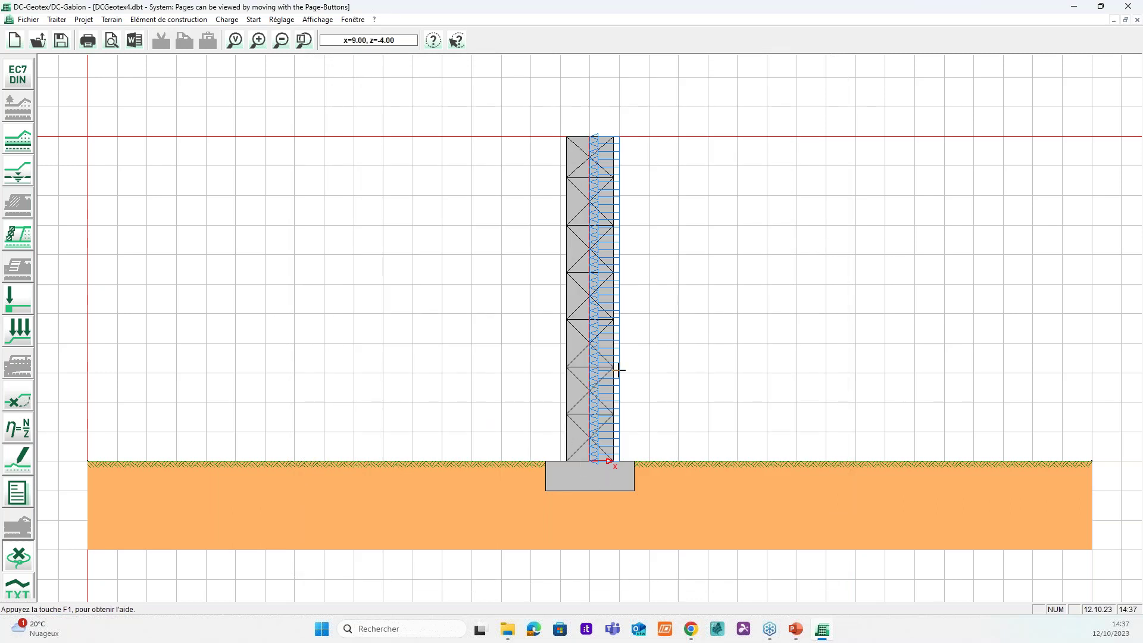
# Step: Add a second line load named Vent 2 along the wall's axis from z=-5.5 to z=0, acting horizontally at -10 kN/m²
pyautogui.click(18, 331)
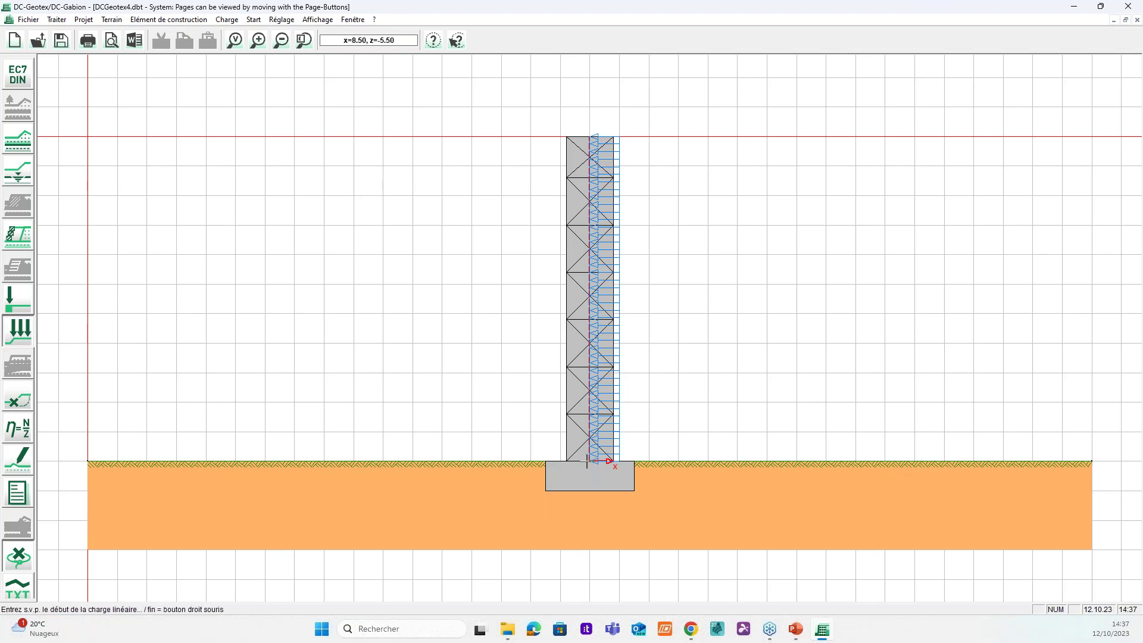
pyautogui.click(592, 462)
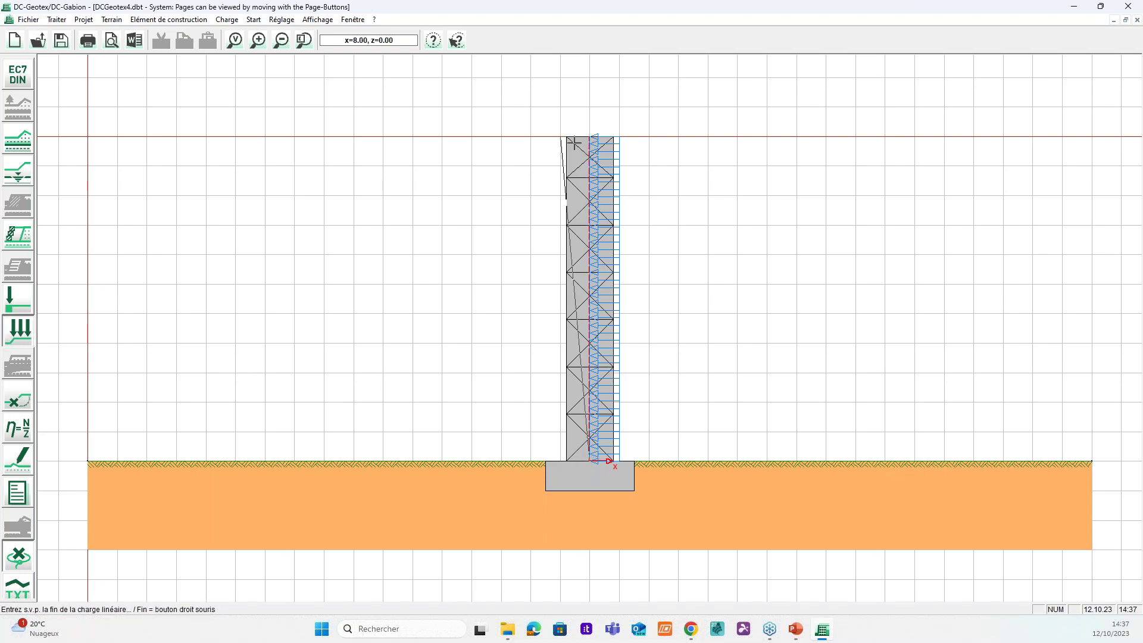
pyautogui.click(595, 134)
pyautogui.click(595, 348)
pyautogui.hotkey('shift', 'Tab')
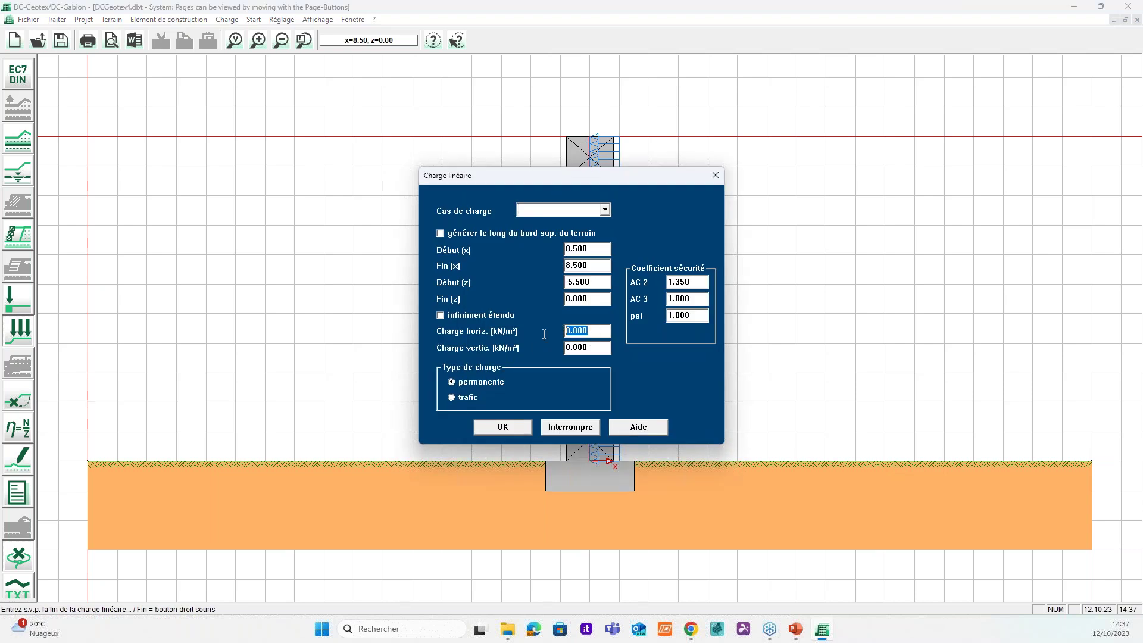
pyautogui.write('-10')
pyautogui.click(500, 427)
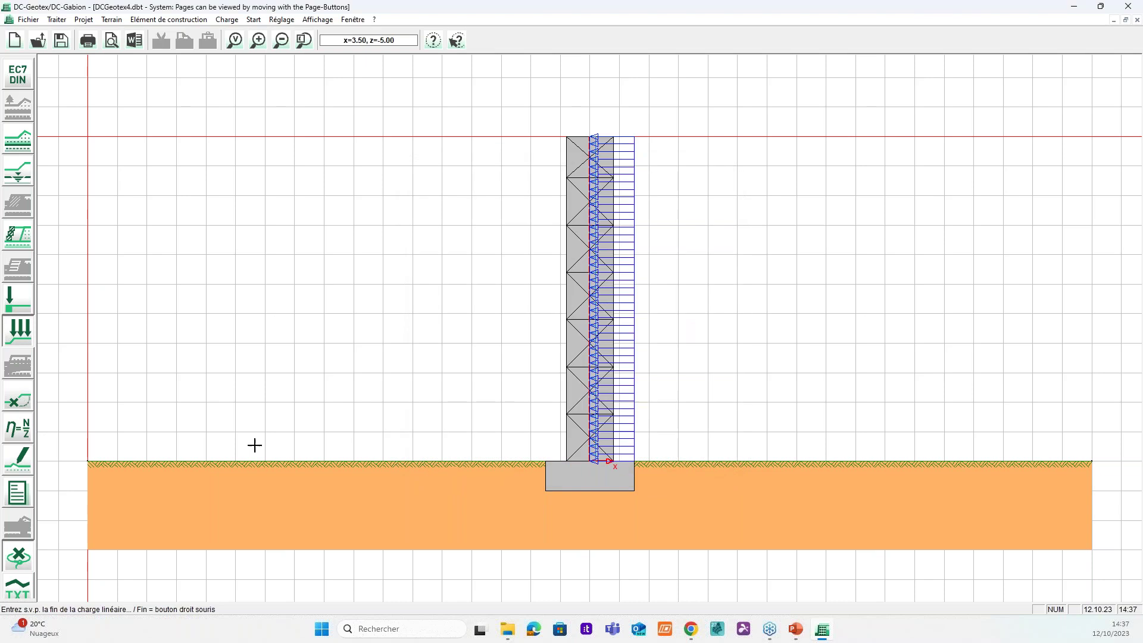
# Step: Run the calculation for the wall with its foundation and display the report at a reduced scale
pyautogui.click(18, 427)
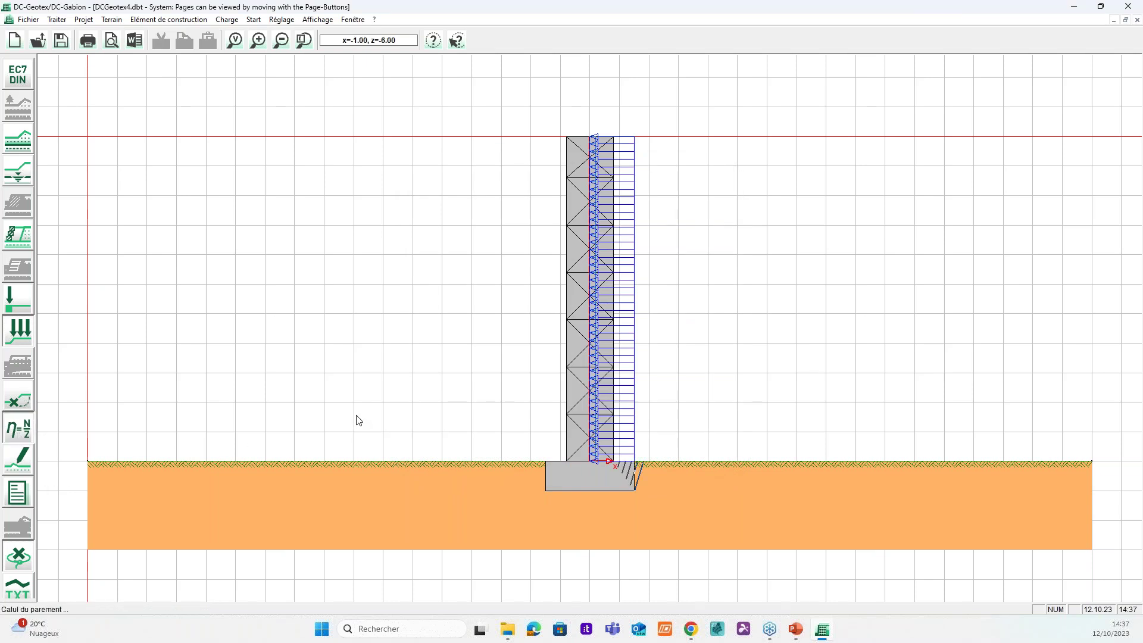
pyautogui.click(18, 493)
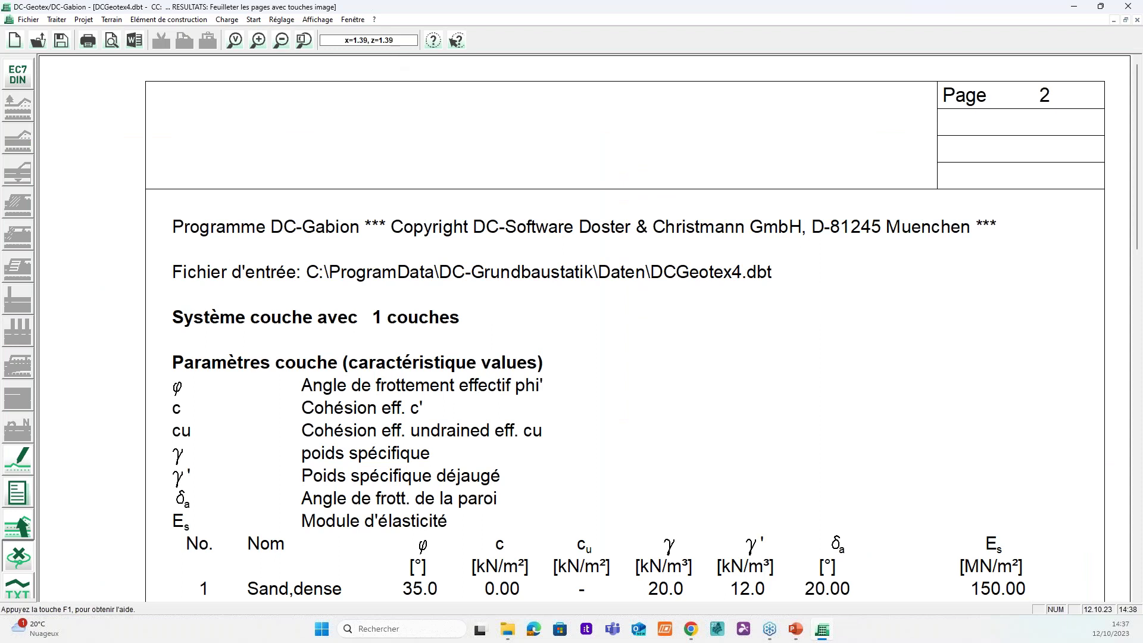
pyautogui.click(282, 43)
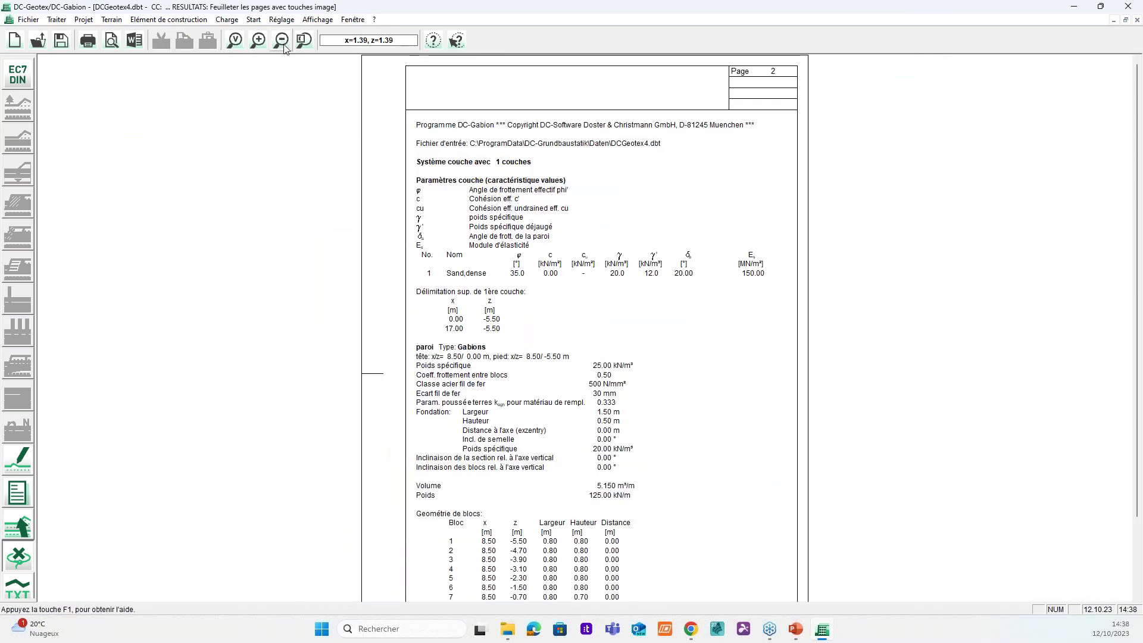
# Step: Examine the Vent case's external stability, punching and wall verifications, the system drawing and the internal force diagrams
pyautogui.scroll(-3, 732, 260)
pyautogui.scroll(-10, 733, 260)
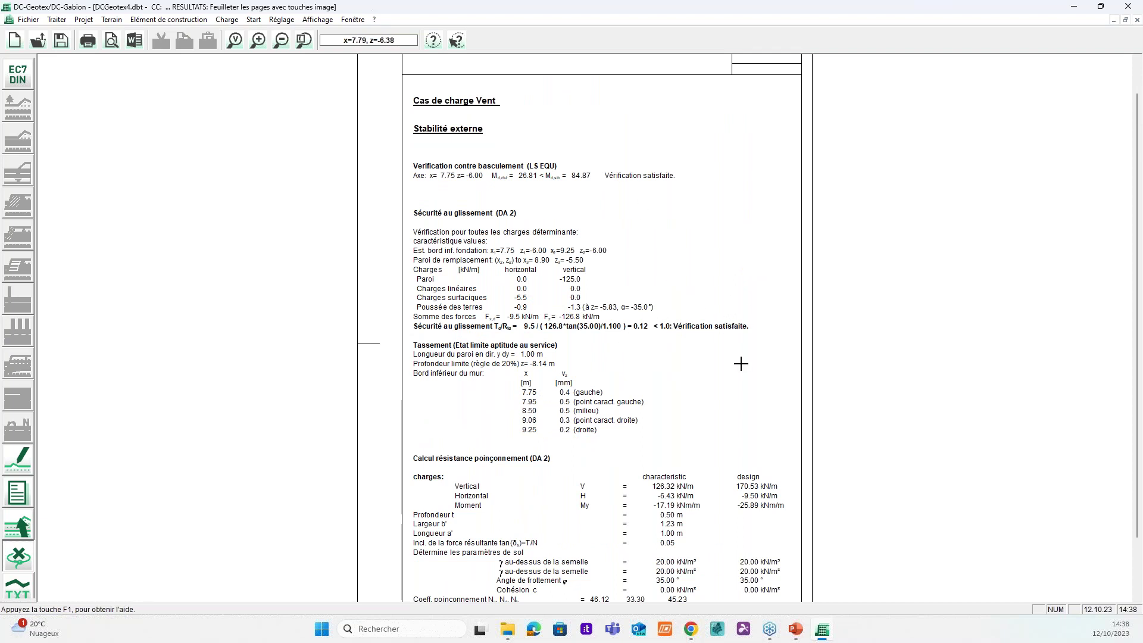
pyautogui.scroll(-10, 741, 364)
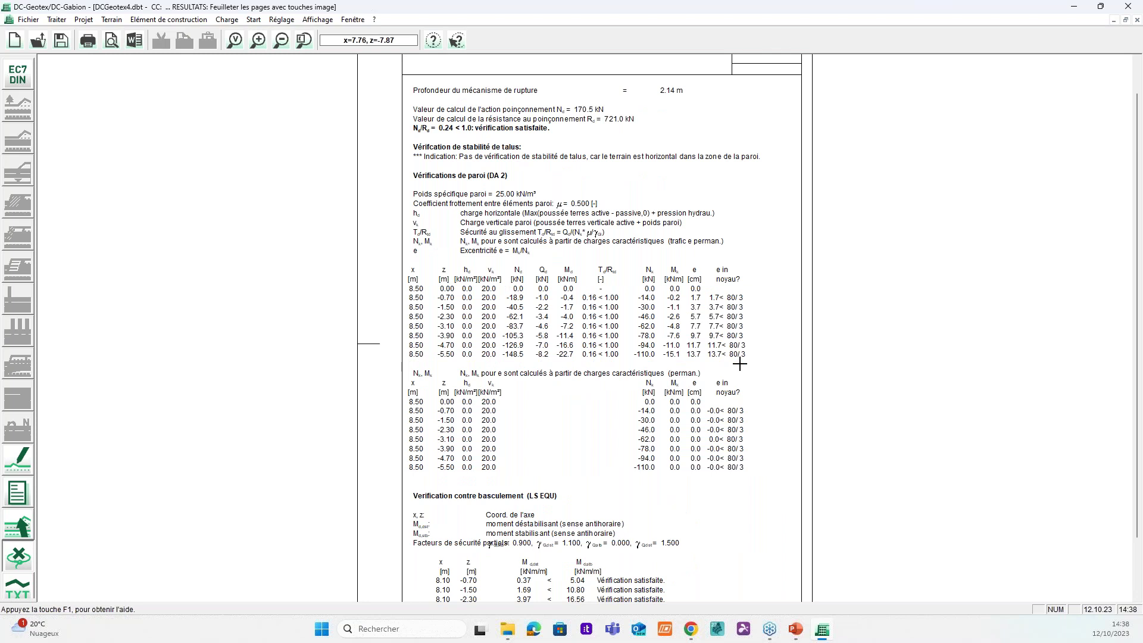
pyautogui.scroll(-5, 739, 363)
pyautogui.scroll(5, 740, 363)
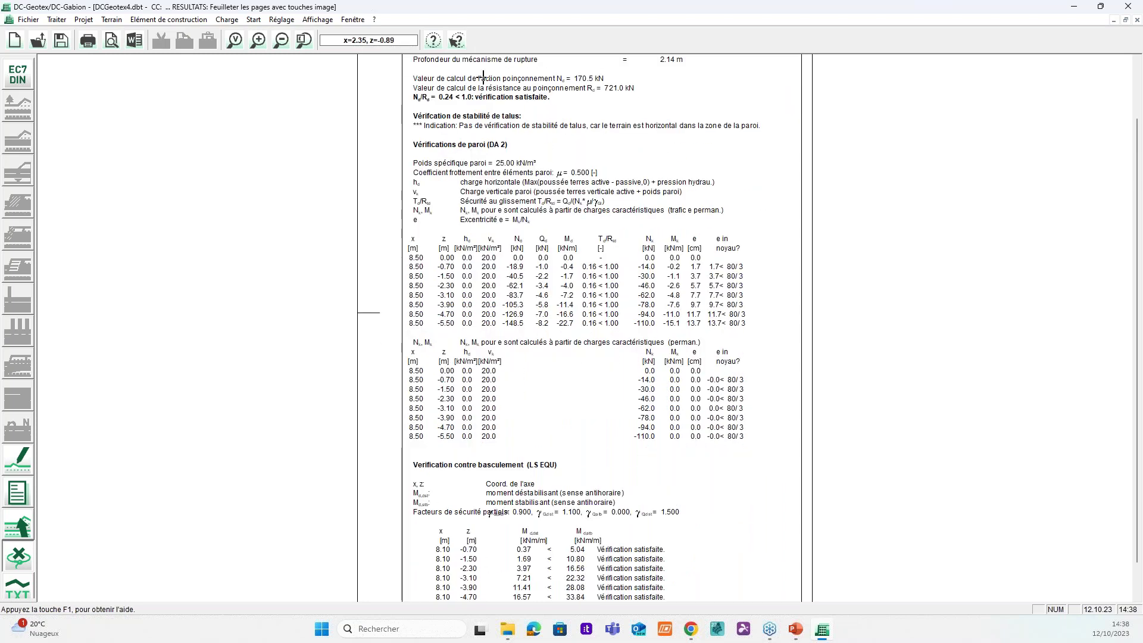
pyautogui.scroll(-6, 594, 239)
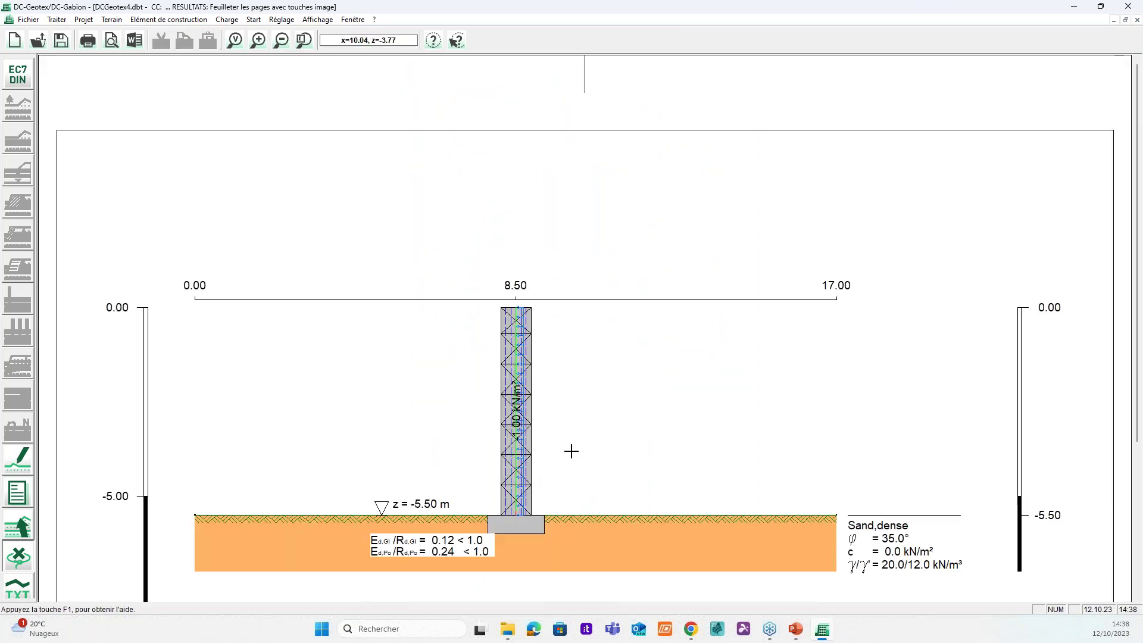
pyautogui.scroll(-3, 573, 432)
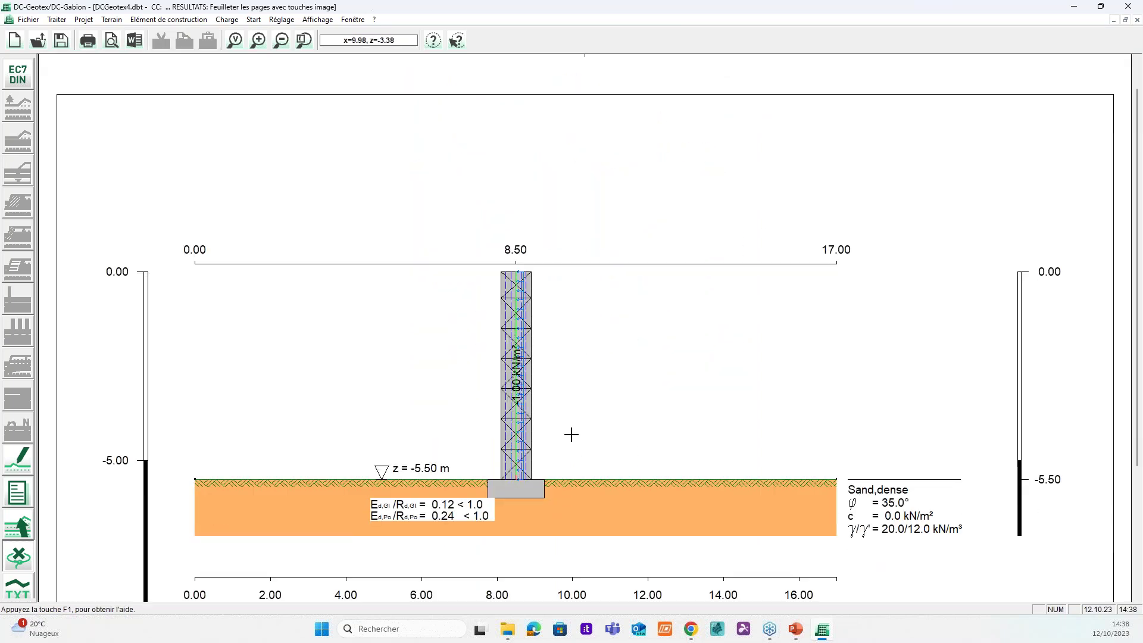
pyautogui.scroll(-6, 573, 429)
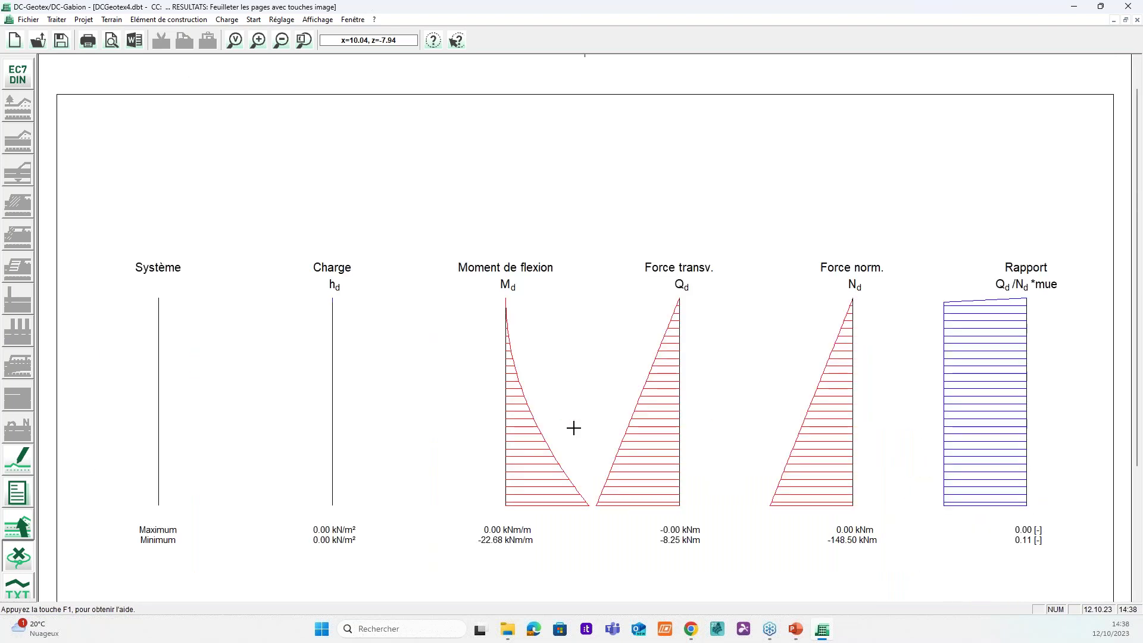
# Step: Examine the Vent 2 case's overturning, sliding, punching, eccentricity and internal gabion verifications and its system drawing
pyautogui.scroll(-3, 573, 428)
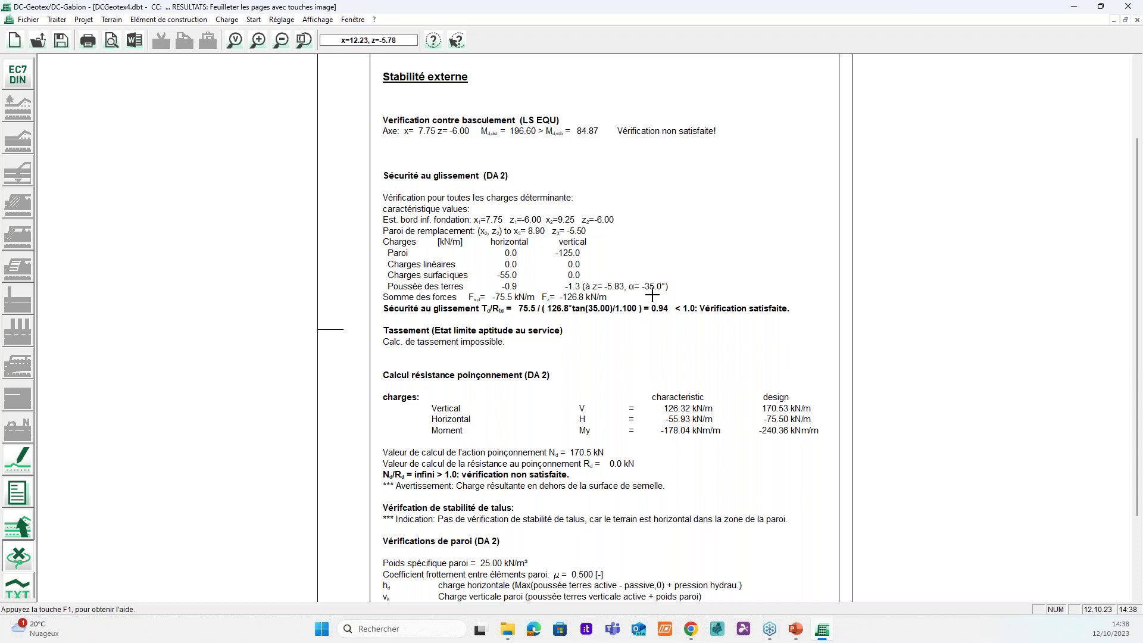
pyautogui.scroll(-3, 652, 295)
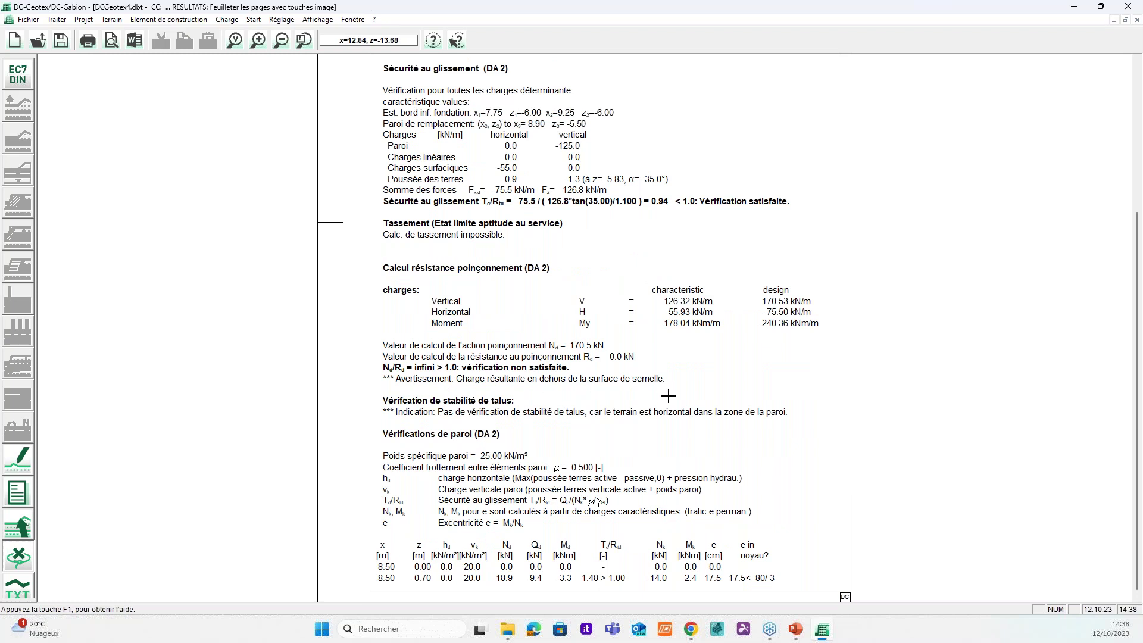
pyautogui.press('pagedown')
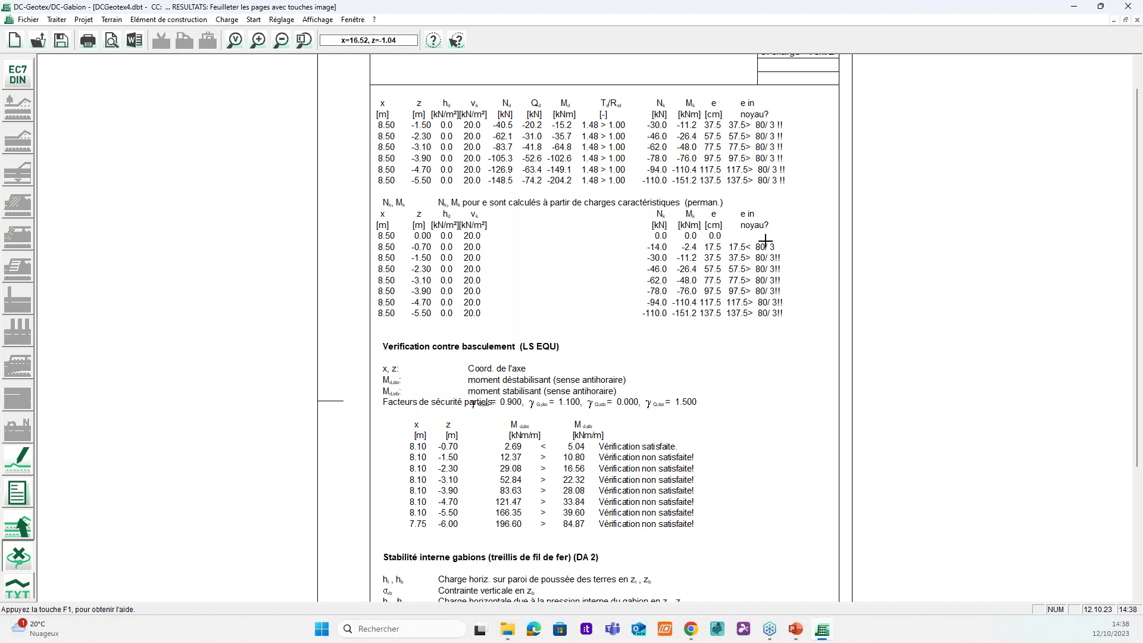
pyautogui.press('pageup')
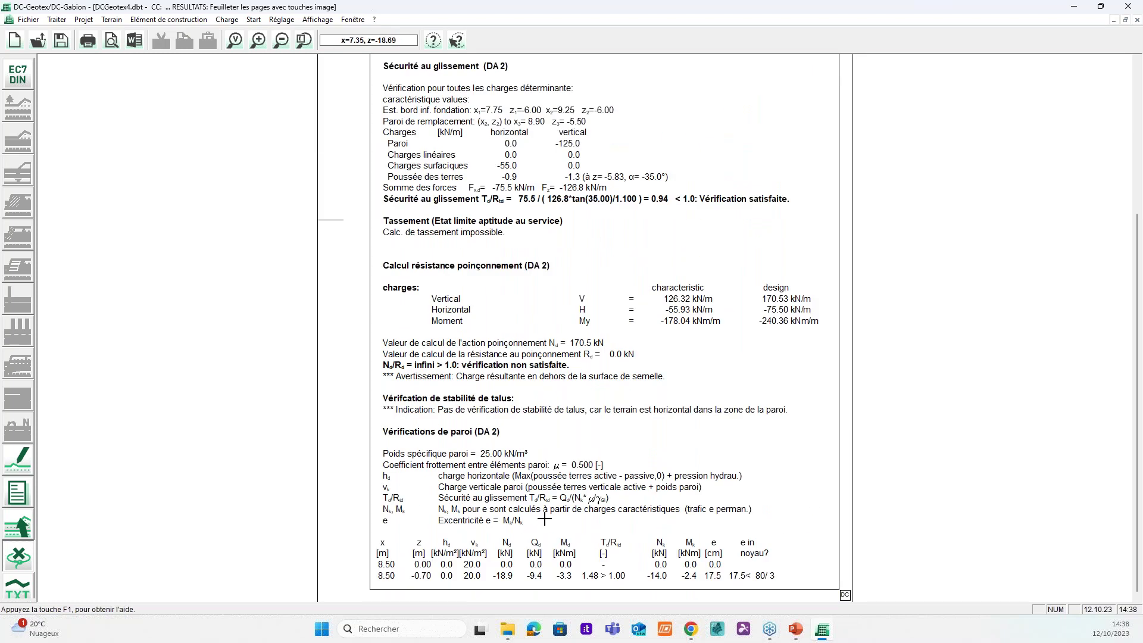
pyautogui.press('pagedown')
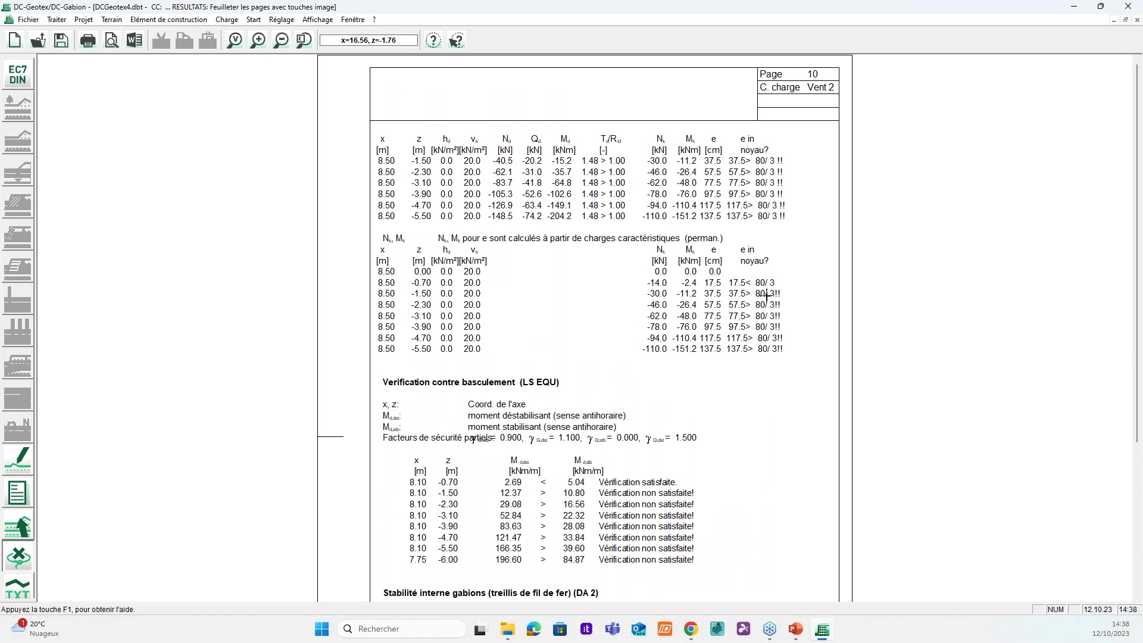
pyautogui.scroll(-10, 772, 299)
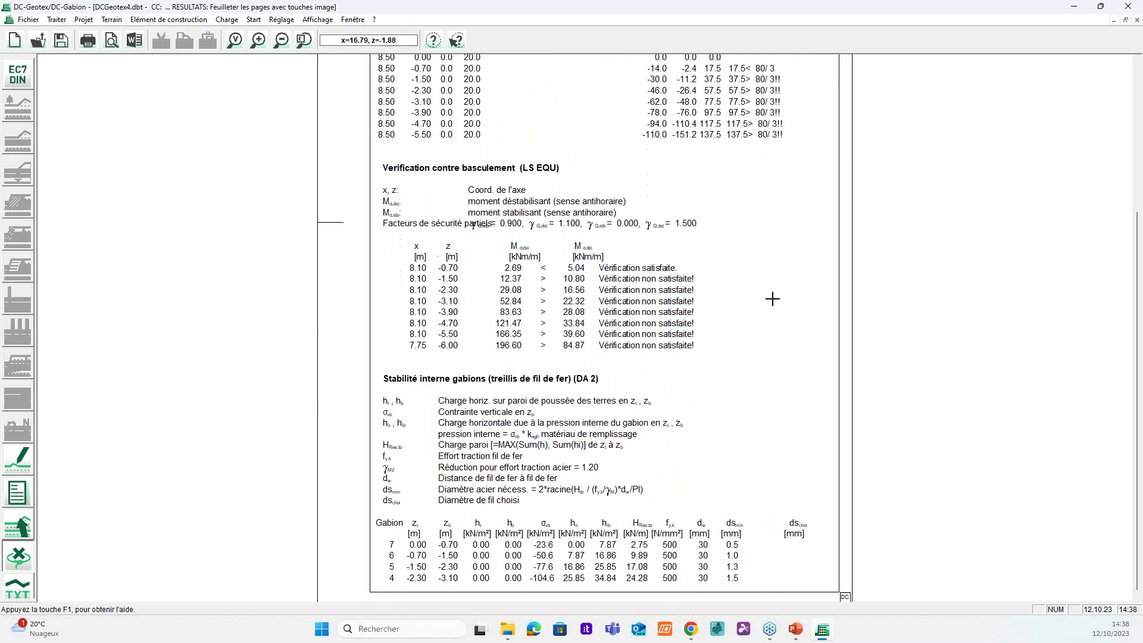
pyautogui.scroll(-5, 772, 299)
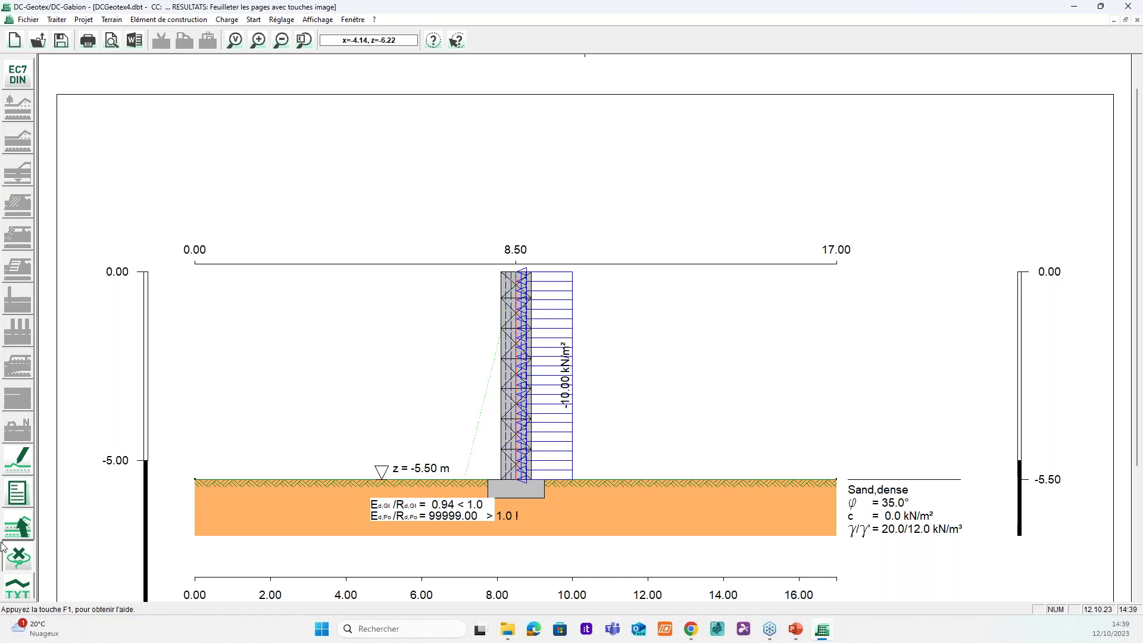
# Step: Return to the model and set the gabion wall's foundation width to 3 m
pyautogui.click(16, 529)
pyautogui.doubleClick(575, 369)
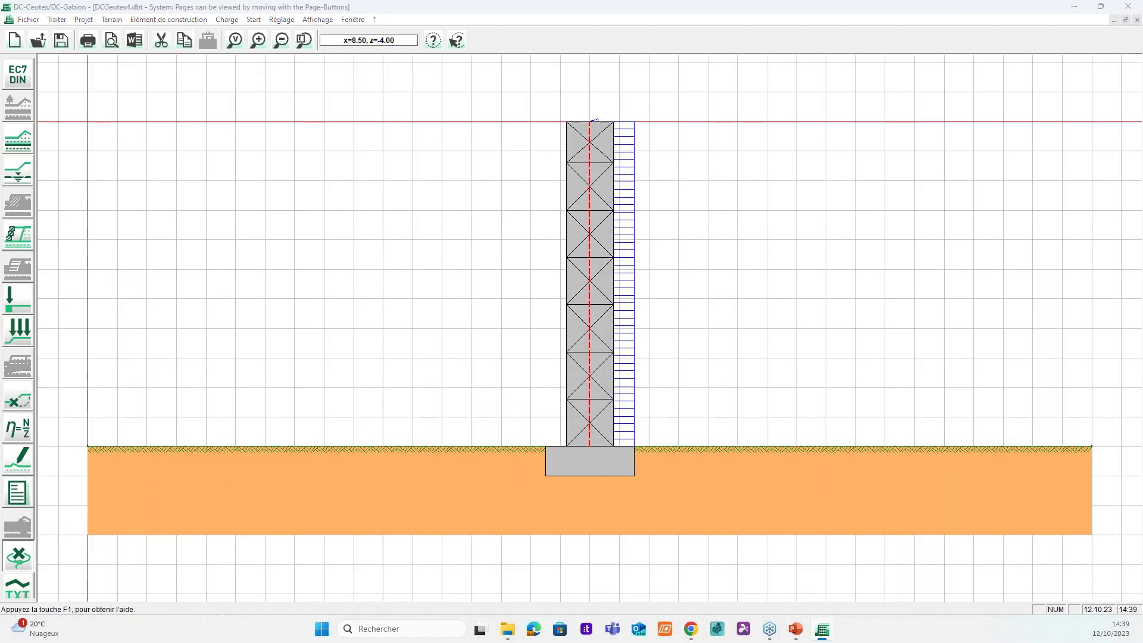
pyautogui.moveTo(735, 276); pyautogui.dragTo(680, 276)
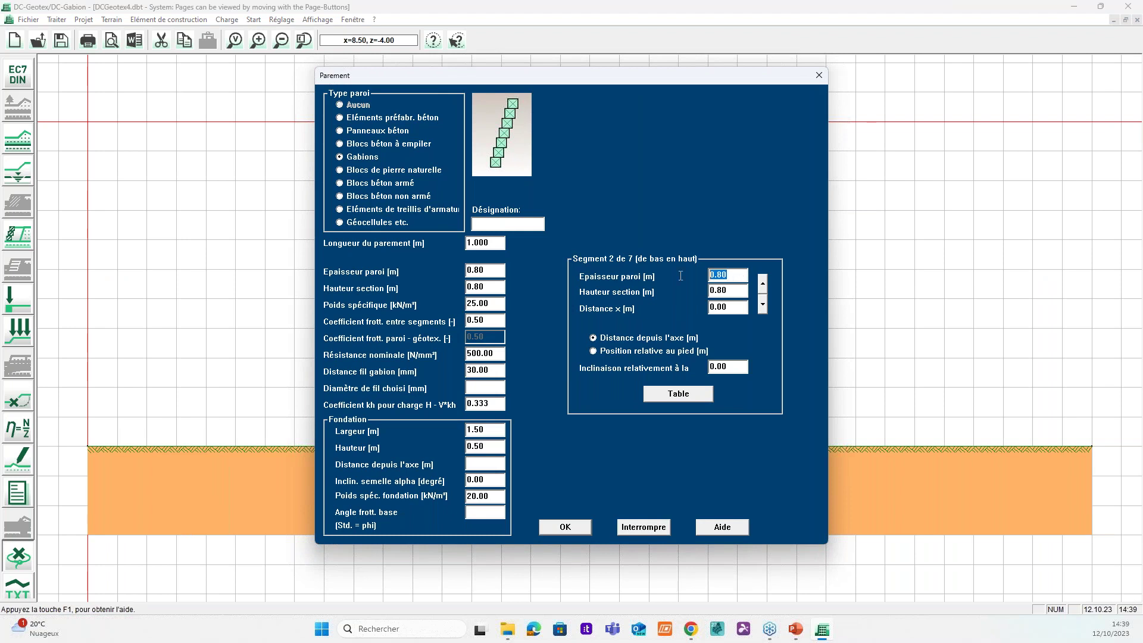
pyautogui.doubleClick(497, 431)
pyautogui.write('3')
# Step: Give wall segments 2 to 6 progressively smaller thicknesses toward the top, including 2 m for segment 3 and 1.8 m for segment 4
pyautogui.moveTo(732, 275); pyautogui.dragTo(692, 272)
pyautogui.write('2')
pyautogui.click(762, 280)
pyautogui.click(762, 286)
pyautogui.moveTo(727, 274); pyautogui.dragTo(692, 288)
pyautogui.write('1.8')
pyautogui.click(764, 283)
pyautogui.moveTo(736, 275); pyautogui.dragTo(703, 290)
pyautogui.write('1.')
pyautogui.click(565, 528)
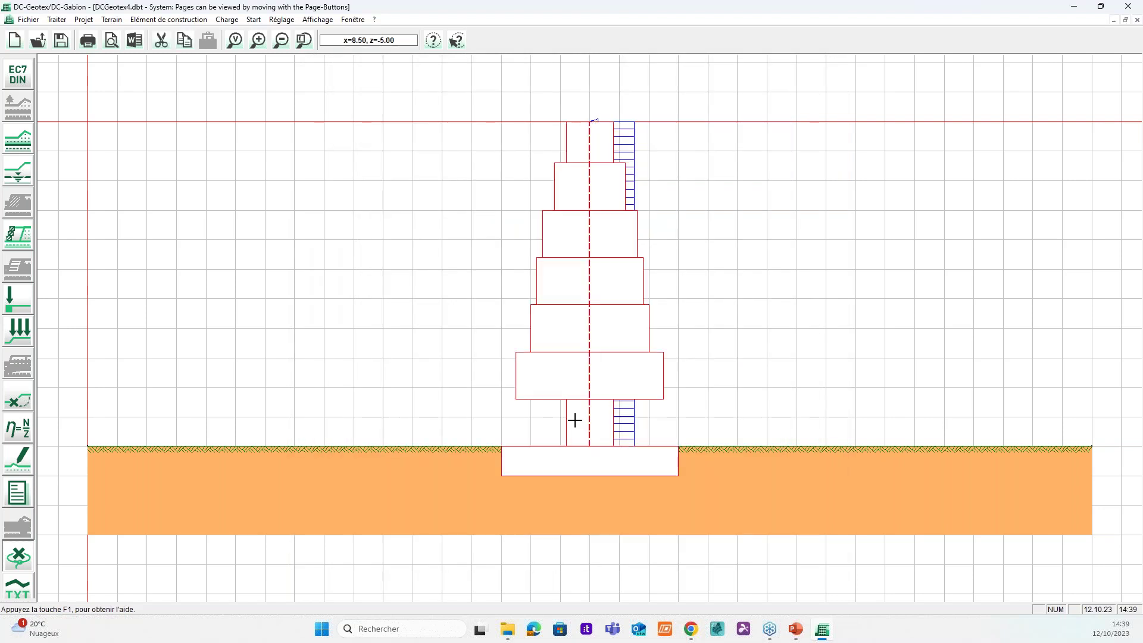
# Step: Set the thickness of the bottom wall segment to 2.5 m and of segment 2 to 2.3 m
pyautogui.doubleClick(575, 420)
pyautogui.moveTo(737, 275); pyautogui.dragTo(642, 272)
pyautogui.write('2.5')
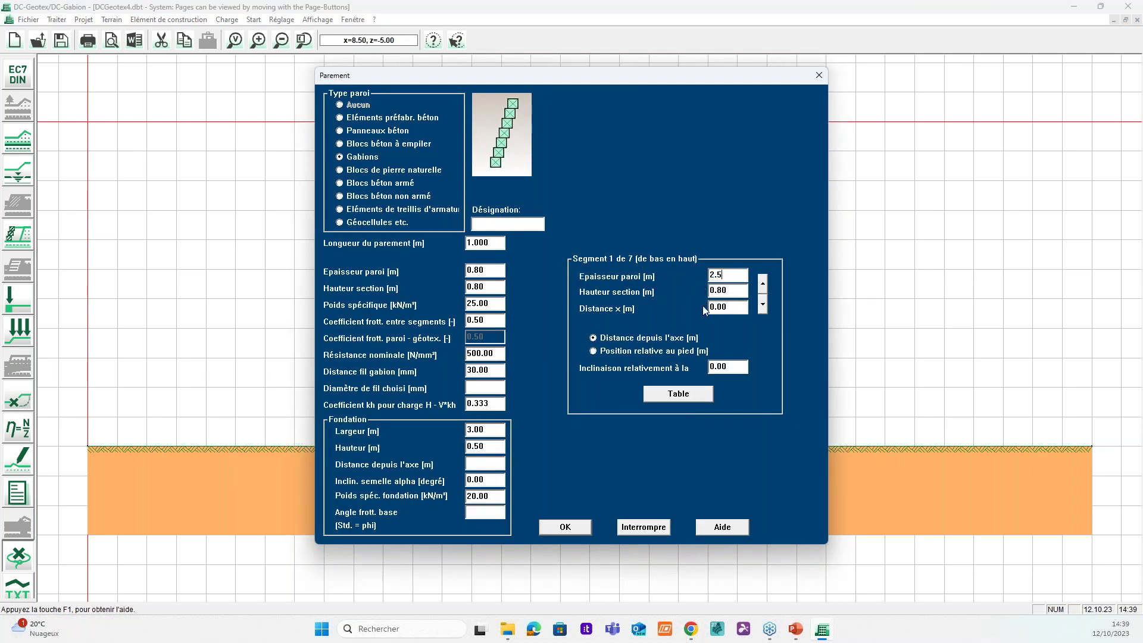
pyautogui.write('0')
pyautogui.moveTo(736, 278); pyautogui.dragTo(719, 273)
pyautogui.write('3')
pyautogui.click(565, 528)
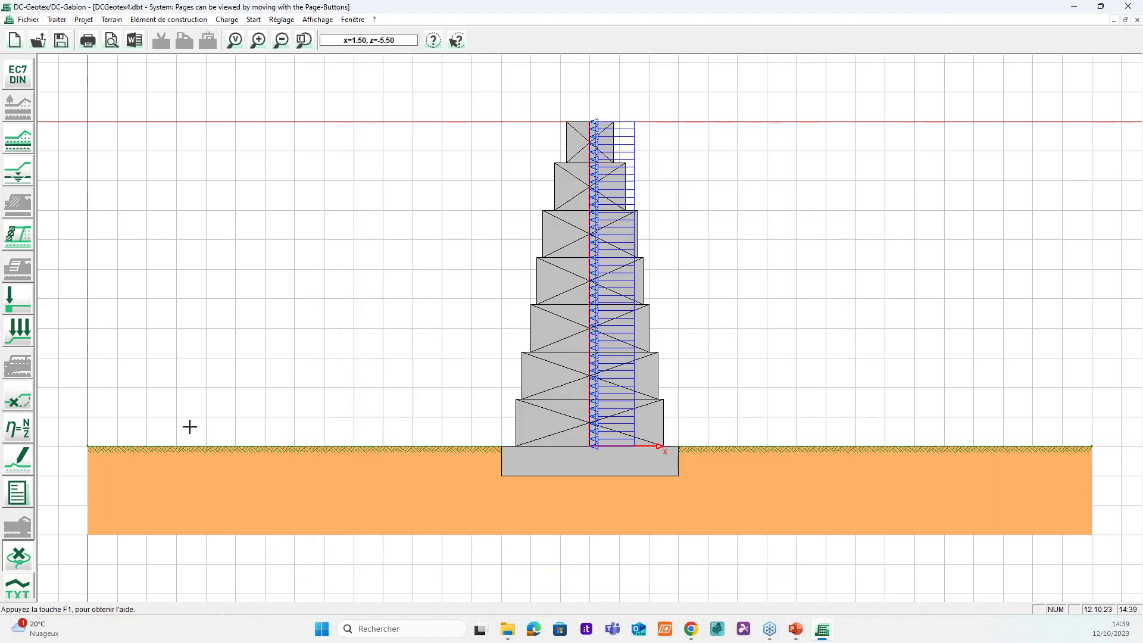
# Step: Recalculate the resized gabion wall and display the full pages of its results report
pyautogui.click(30, 433)
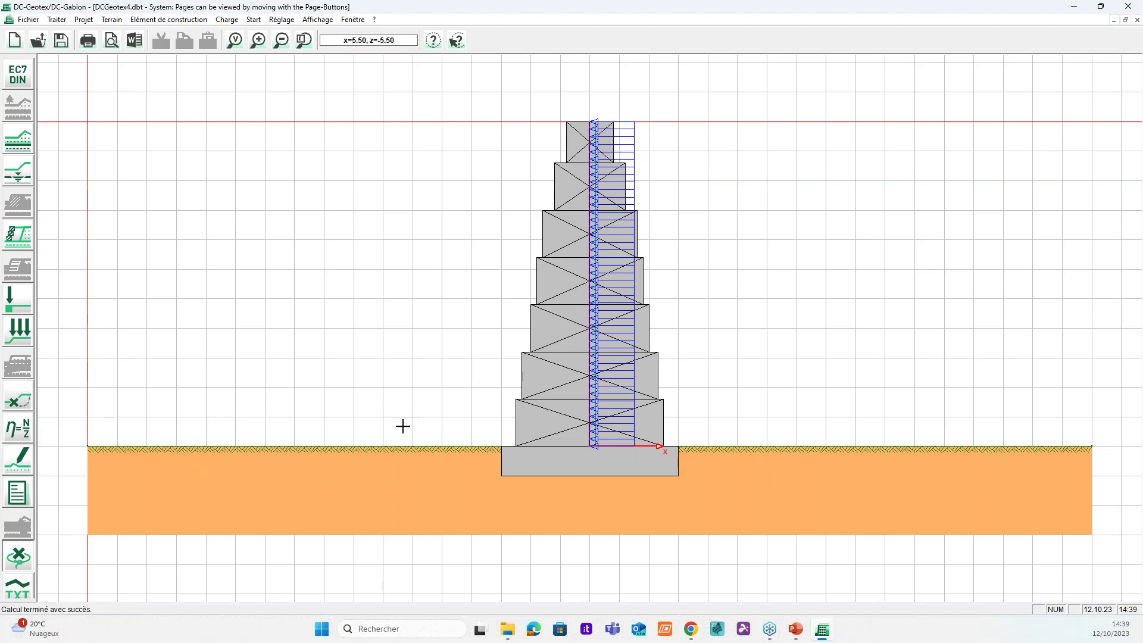
pyautogui.click(19, 496)
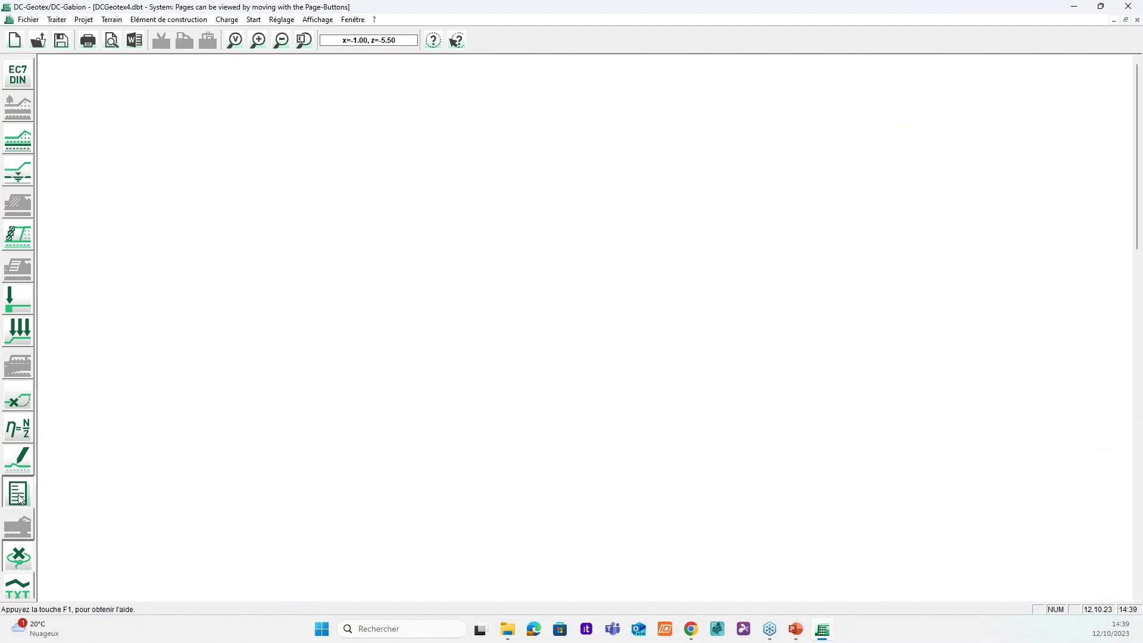
pyautogui.click(282, 43)
# Step: Look through the report to the Vent case's system drawing and check its sliding and punching ratios
pyautogui.press('pagedown')
pyautogui.press('pagedown')
pyautogui.press('pagedown')
pyautogui.press('pagedown')
pyautogui.press('pagedown')
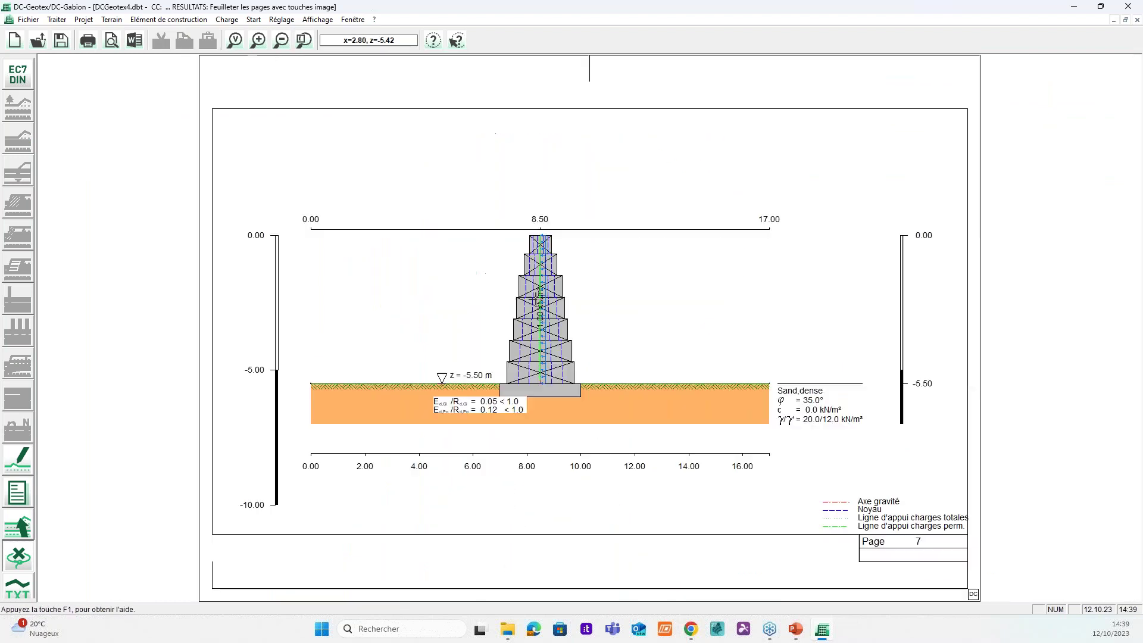
pyautogui.press('pagedown')
pyautogui.press('pageup')
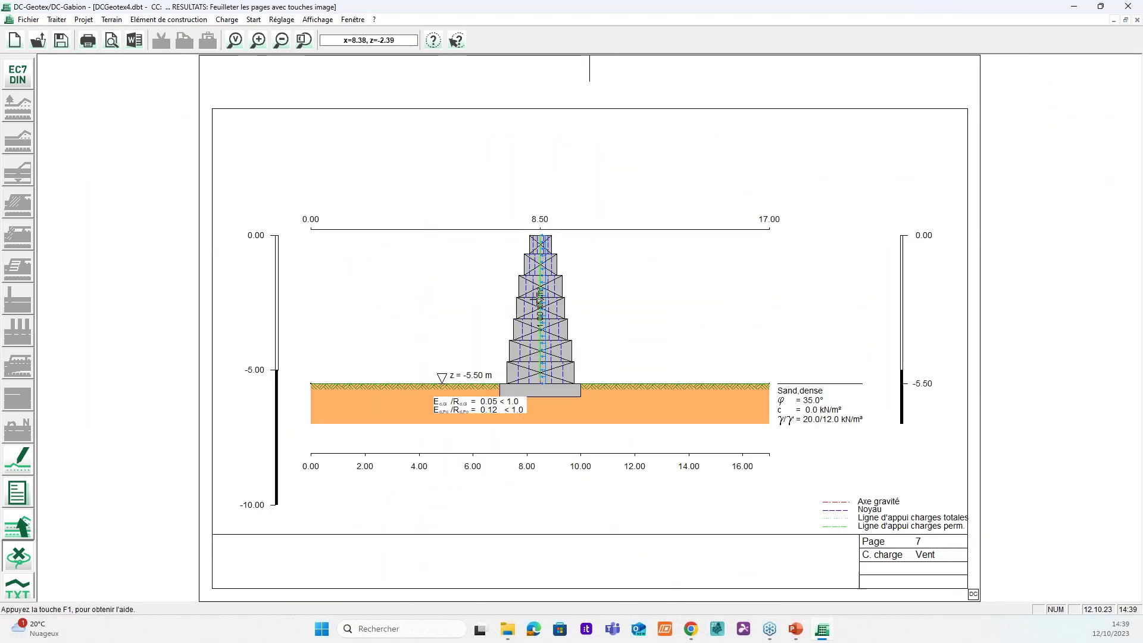
# Step: Examine the Vent 2 case's overturning, sliding, punching and eccentricity verifications, its system drawing and internal force diagrams
pyautogui.press('pagedown')
pyautogui.press('pagedown')
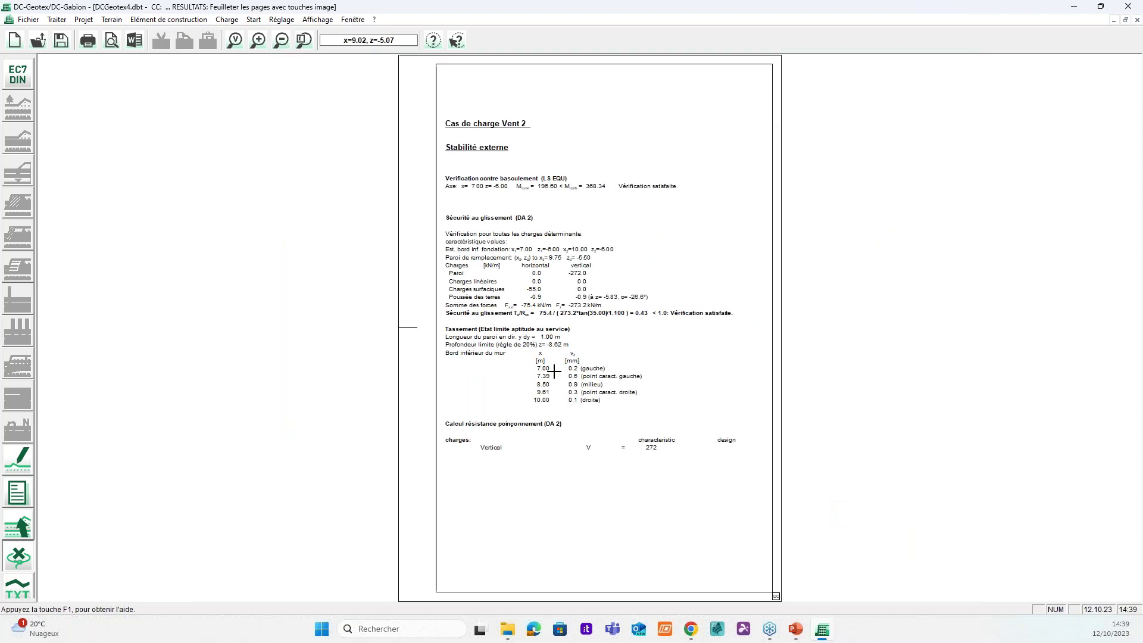
pyautogui.press('pagedown')
pyautogui.press('pageup')
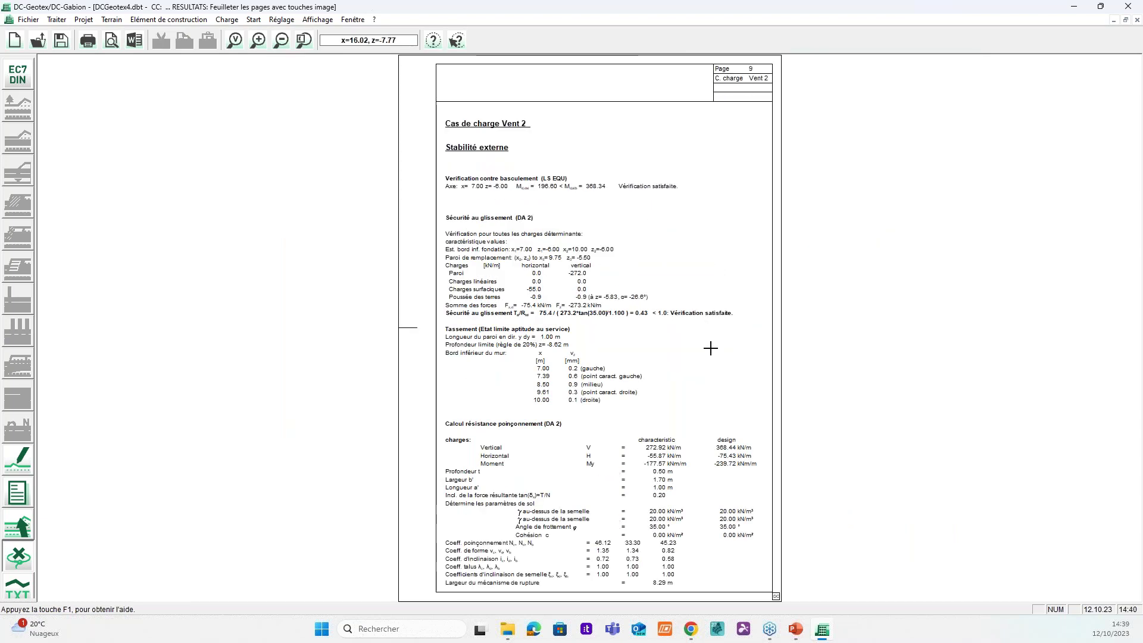
pyautogui.press('pagedown')
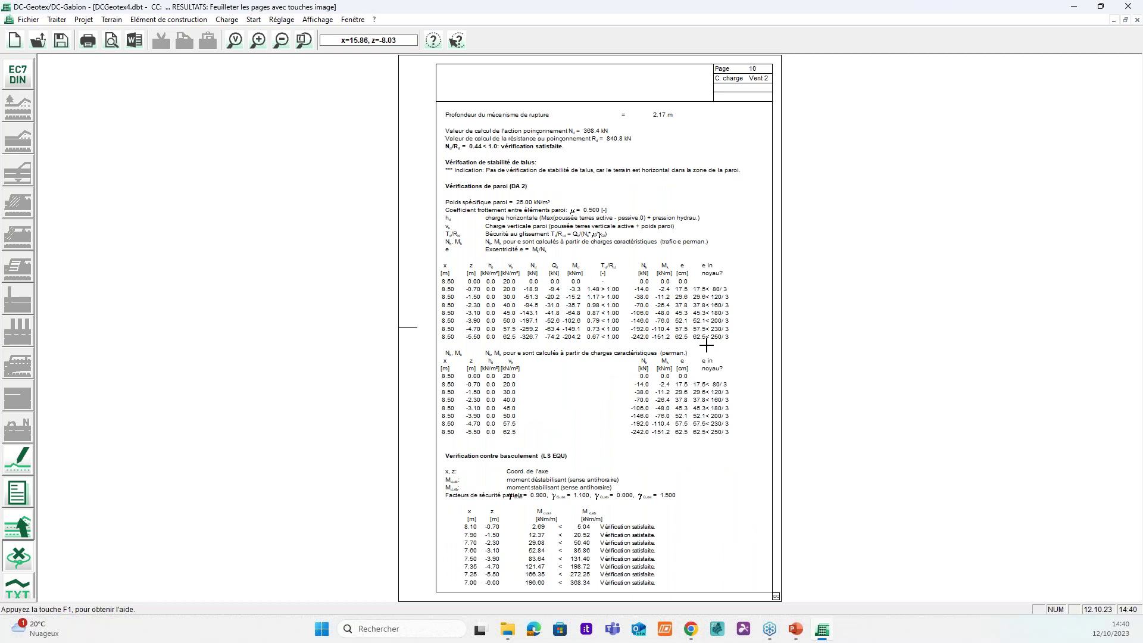
pyautogui.press('pagedown')
pyautogui.press('pagedown')
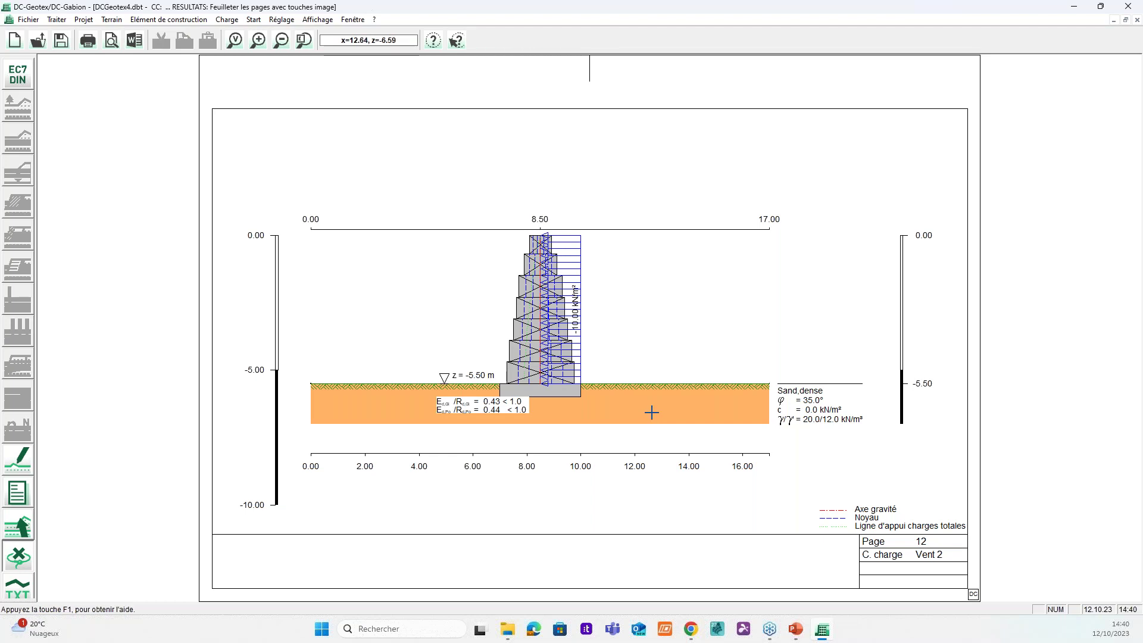
pyautogui.press('pagedown')
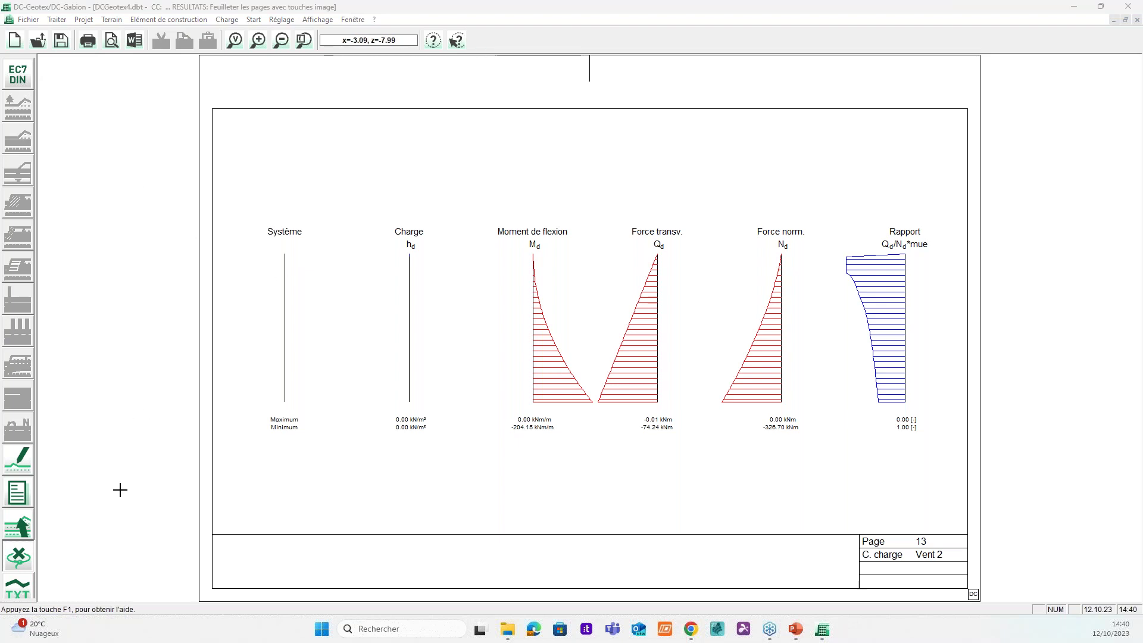
# Step: Return to the model and review the project's French NF EN 1997-1 calculation standard, its safety factors and the available national norms
pyautogui.click(18, 527)
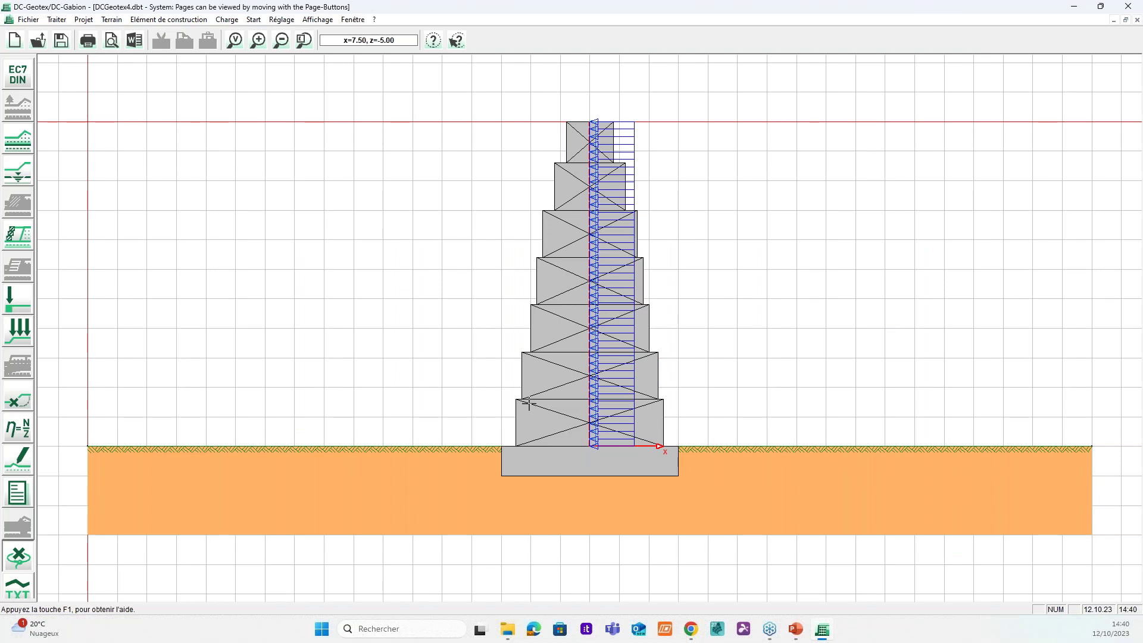
pyautogui.click(16, 81)
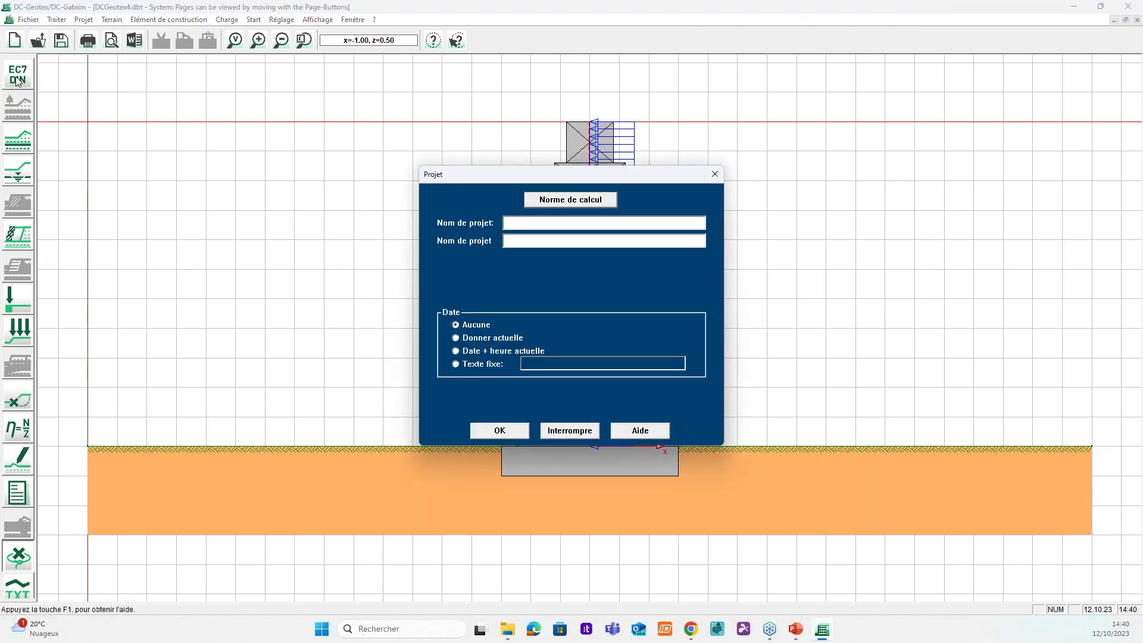
pyautogui.click(564, 199)
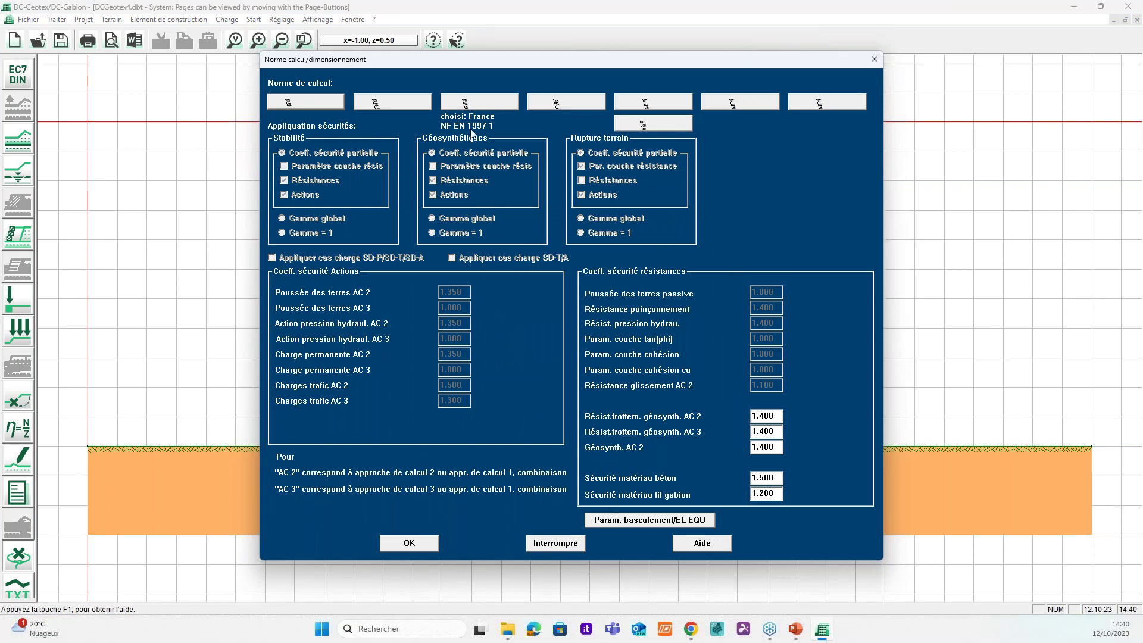
pyautogui.click(465, 100)
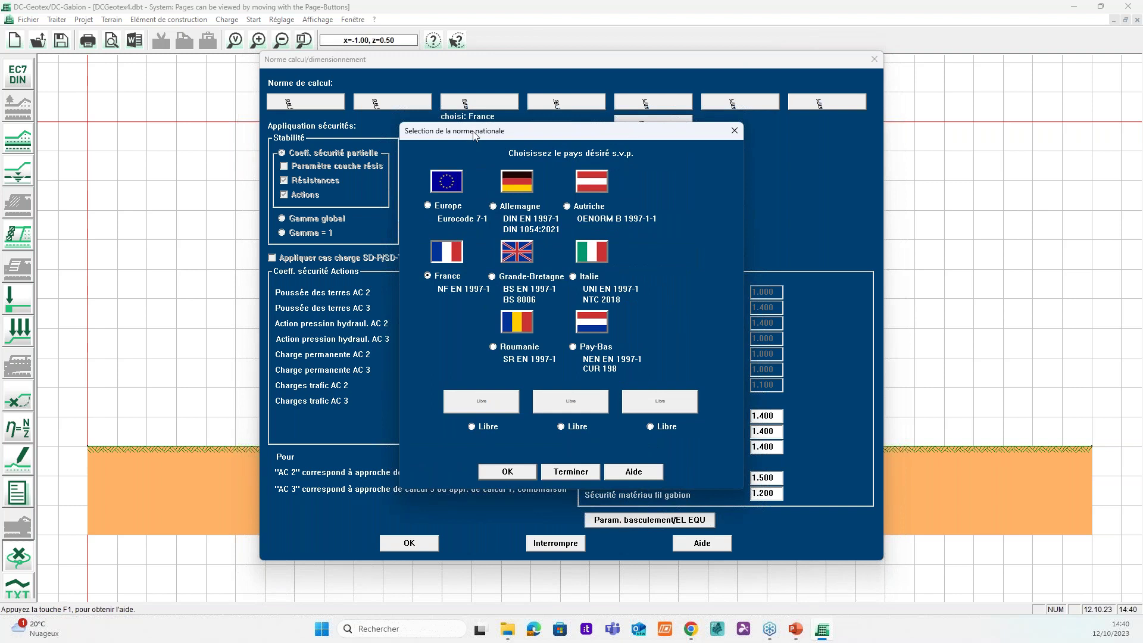
pyautogui.moveTo(475, 136); pyautogui.dragTo(457, 134)
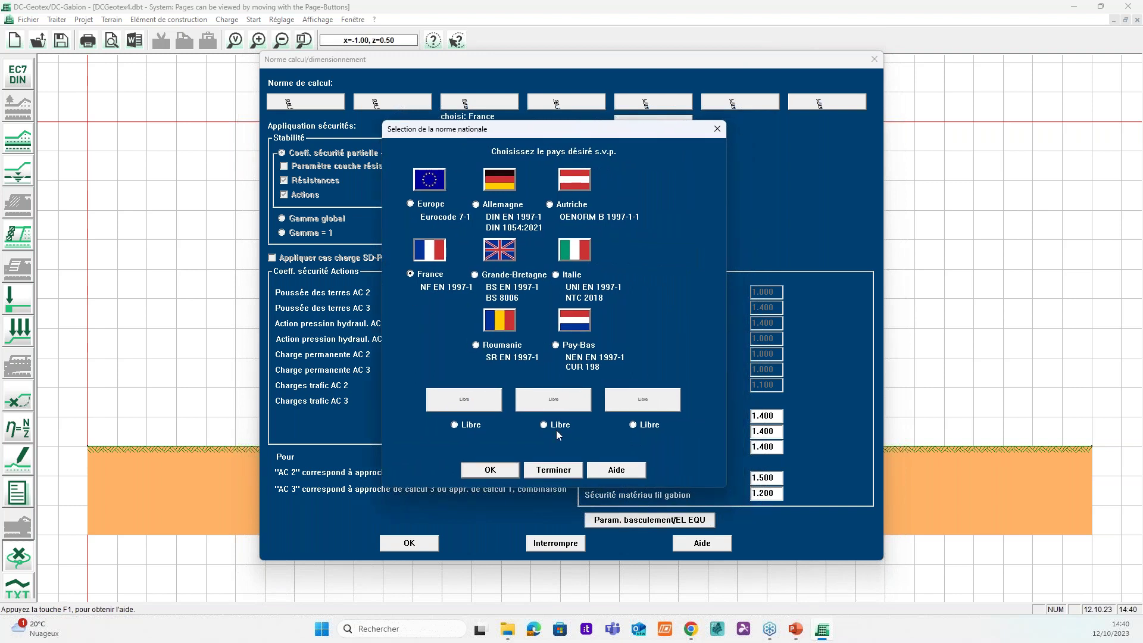
pyautogui.click(497, 472)
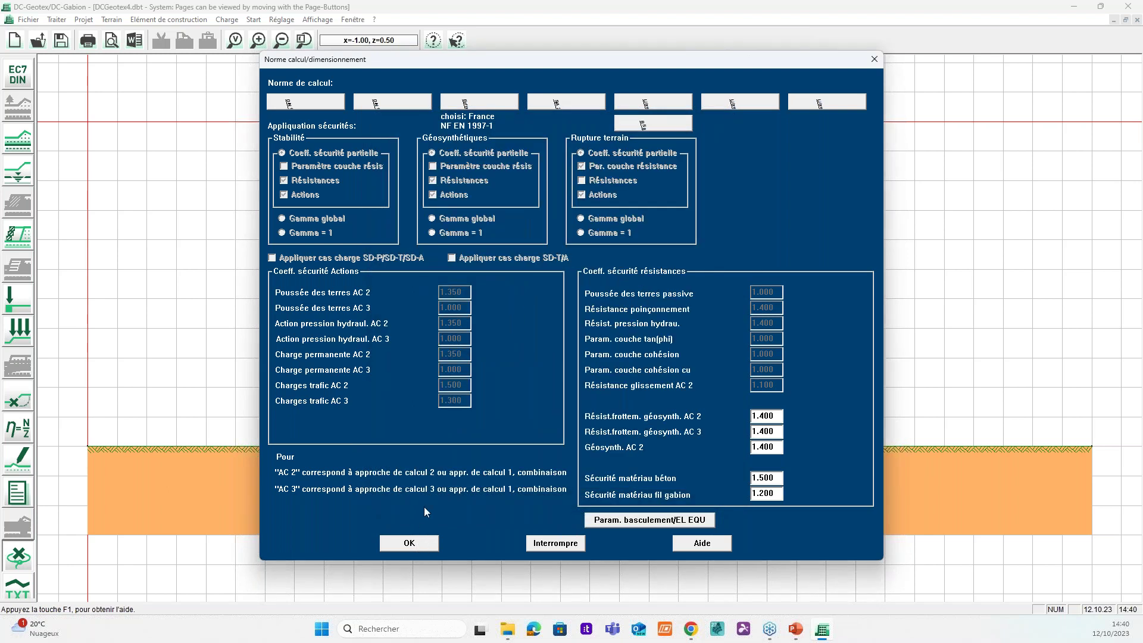
pyautogui.click(419, 544)
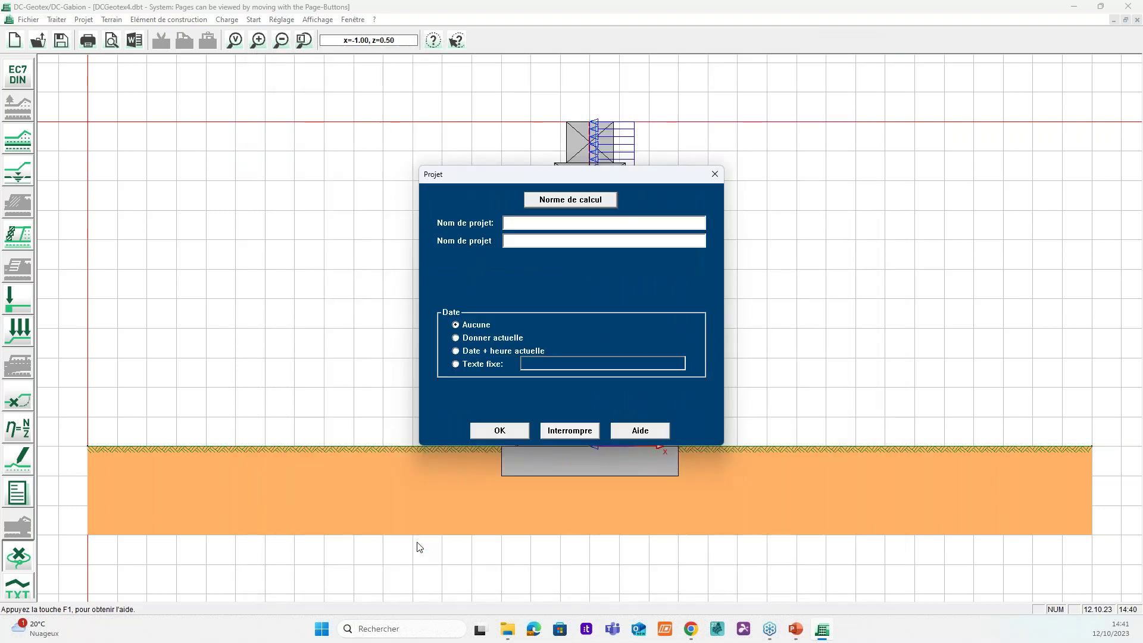
pyautogui.click(503, 431)
pyautogui.press('alt')
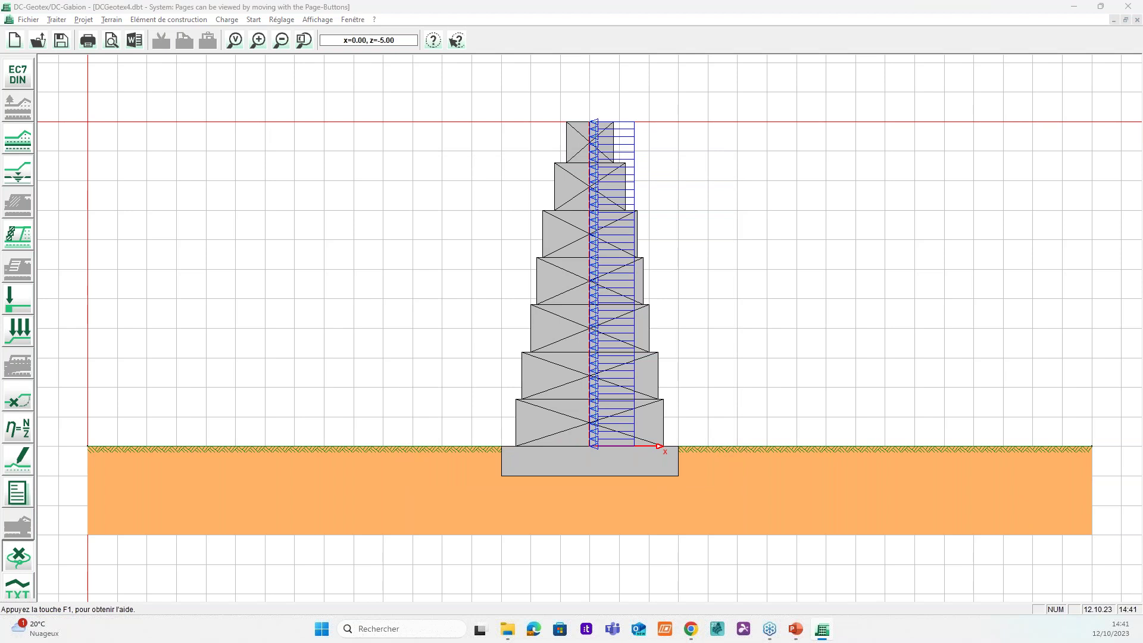
pyautogui.hotkey('alt', 'Tab')
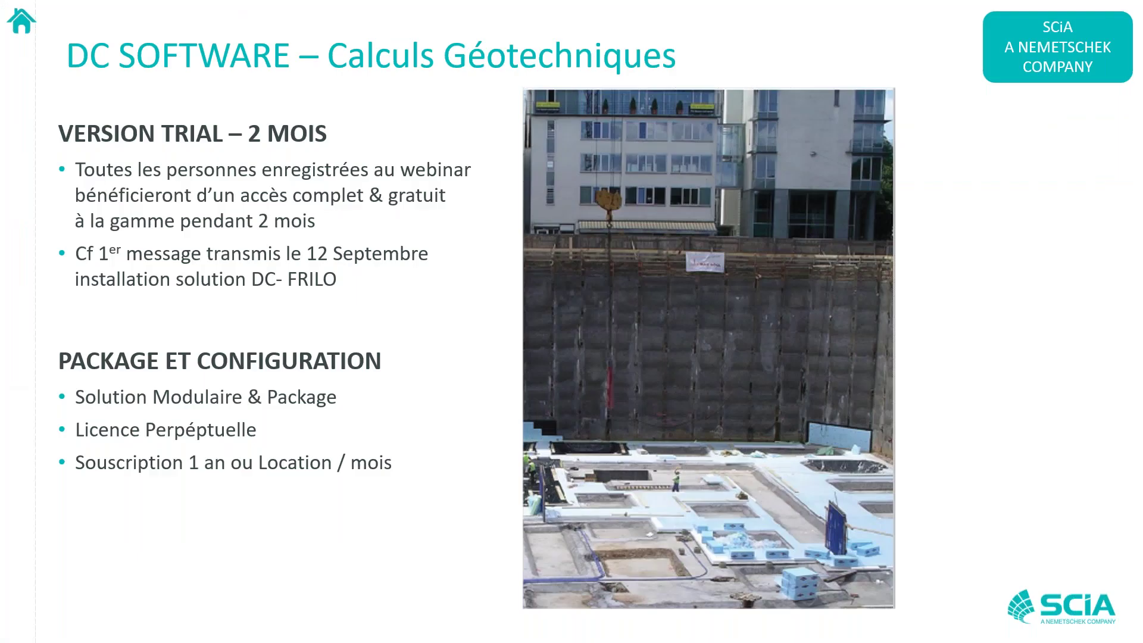
pyautogui.click(683, 281)
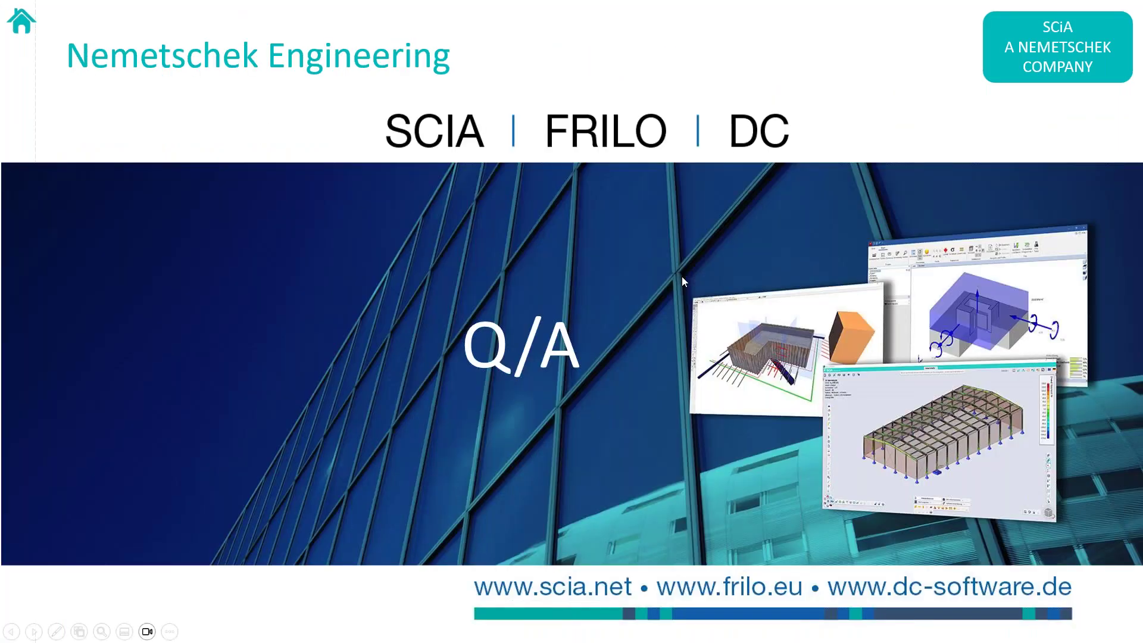
pyautogui.click(682, 278)
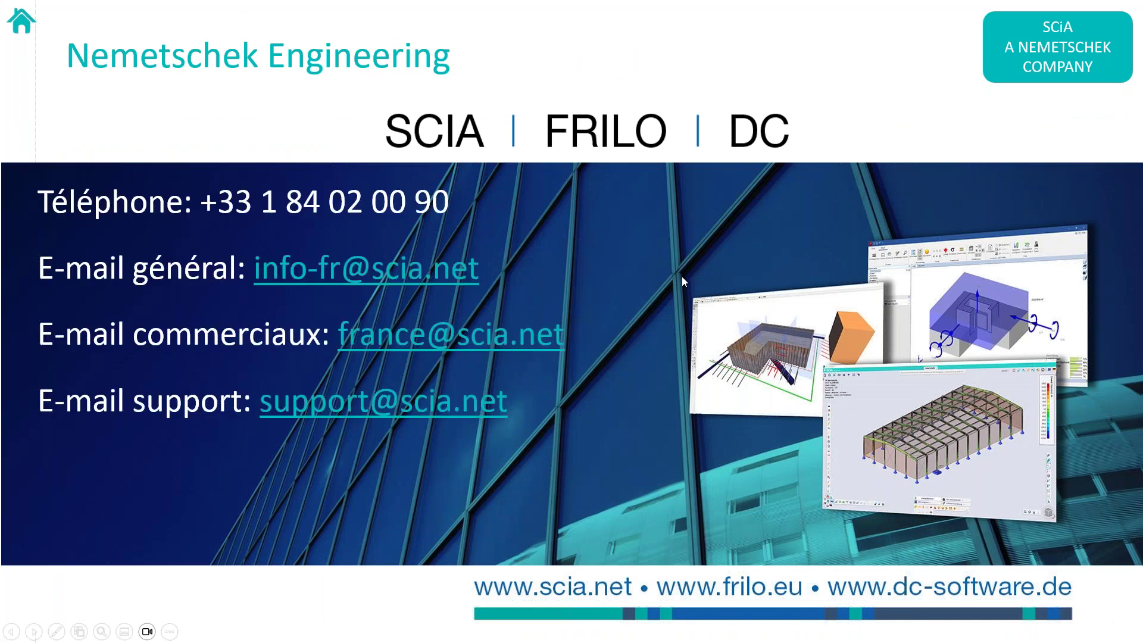